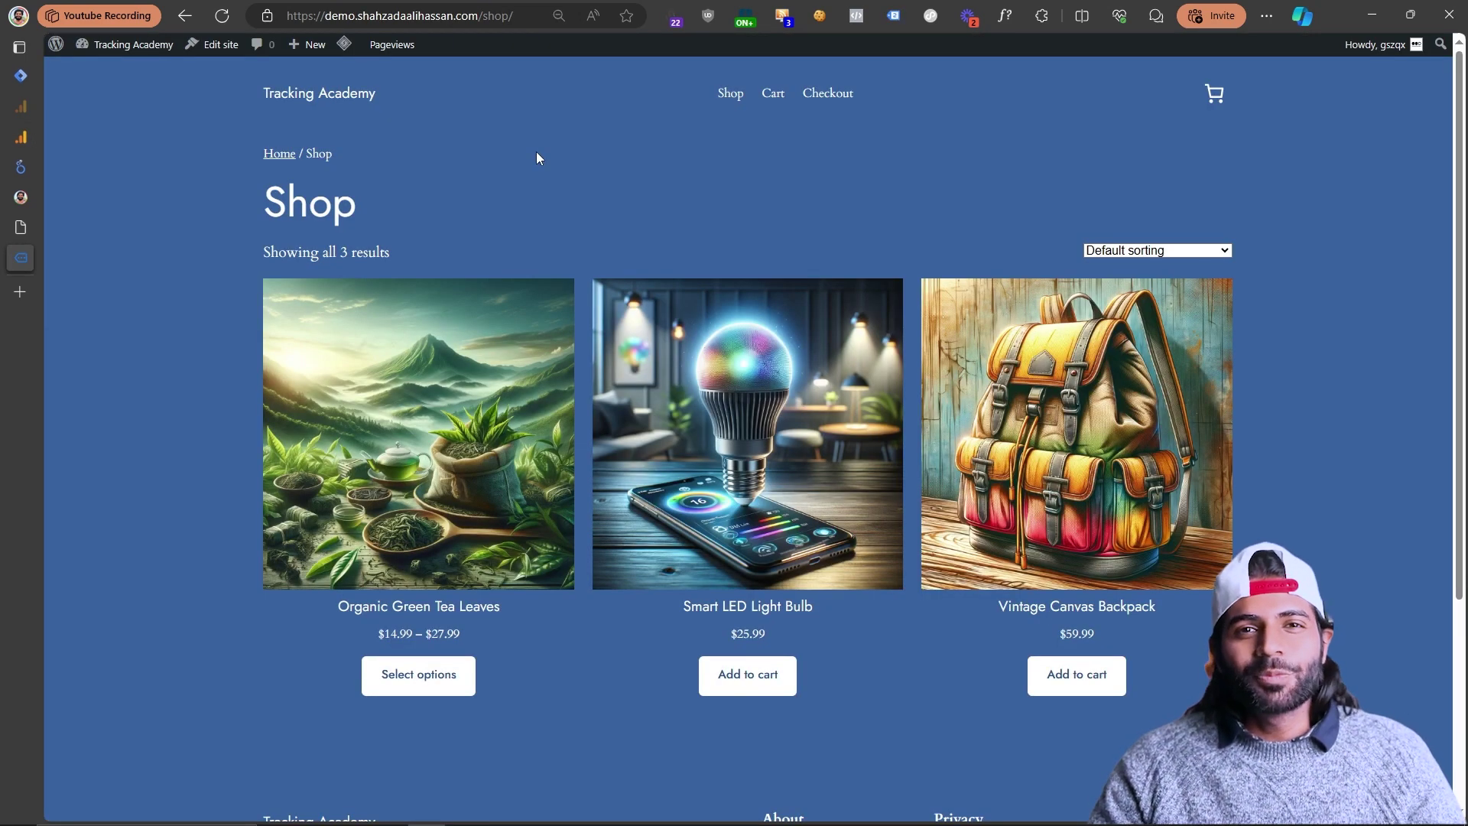
# Add the 100g size of Organic Green Tea Leaves to the WooCommerce cart, then return to Tag Manager.
pyautogui.click(449, 387)
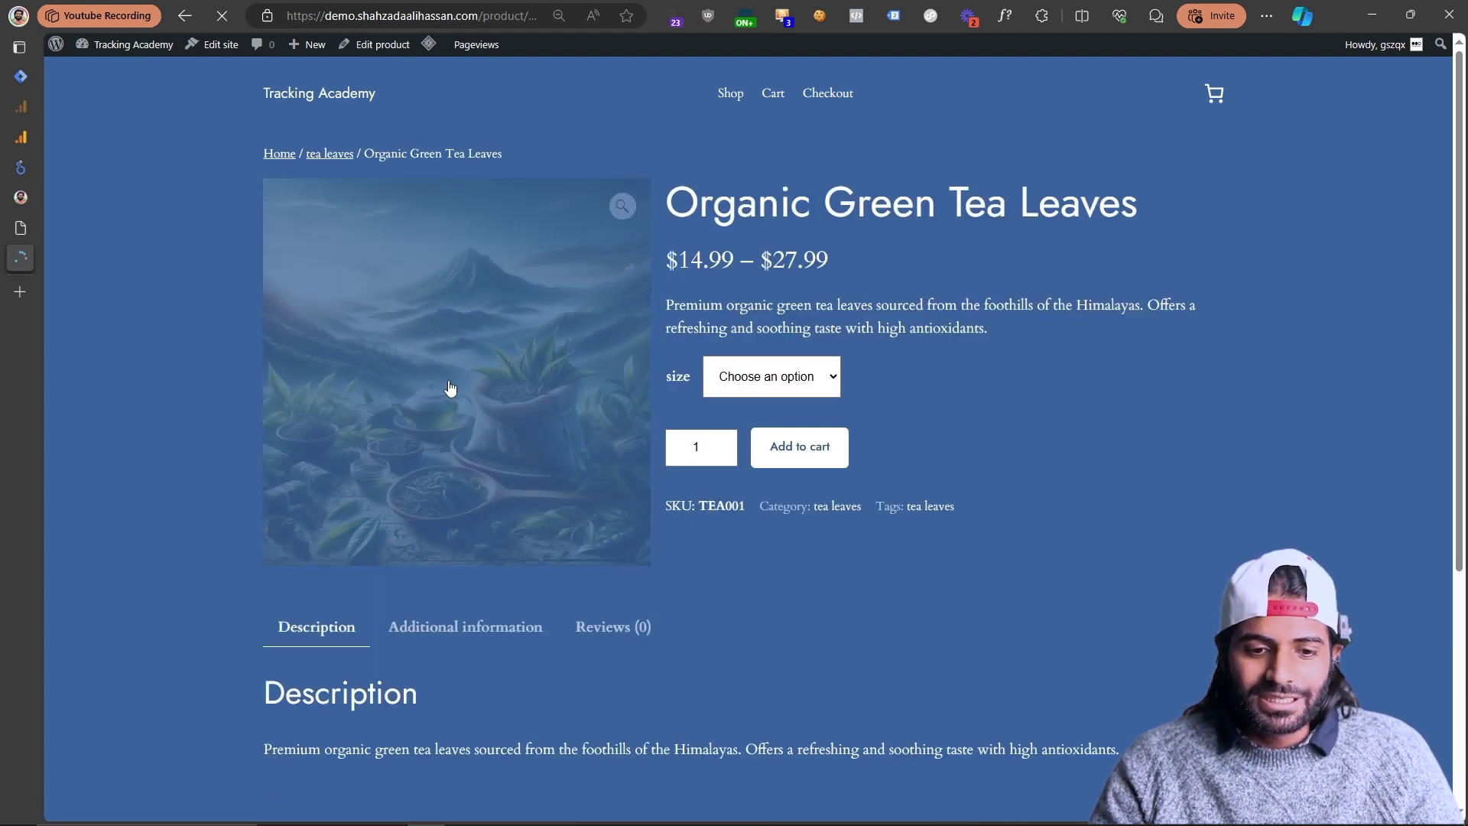
pyautogui.click(771, 377)
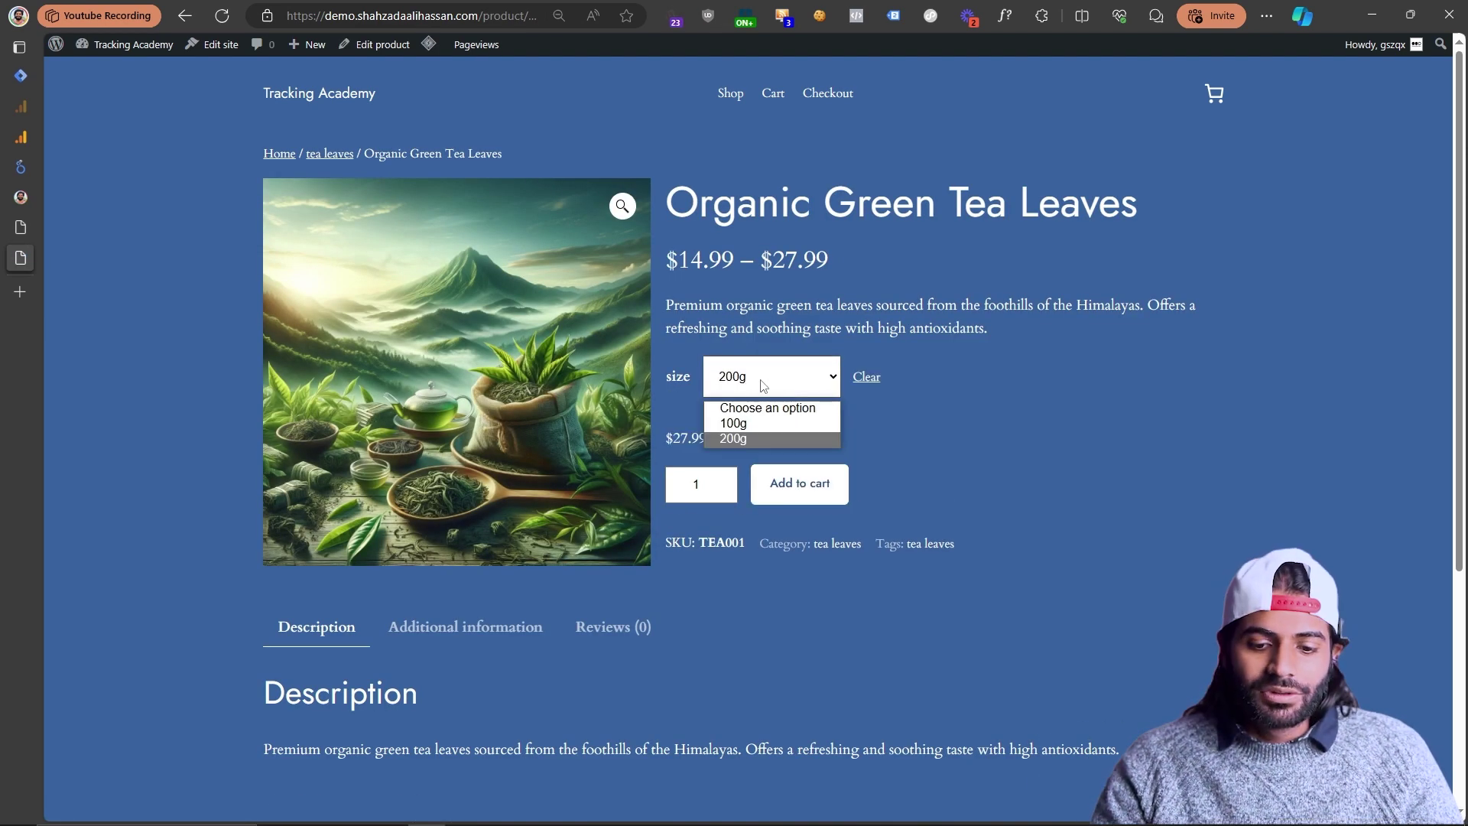
pyautogui.click(755, 424)
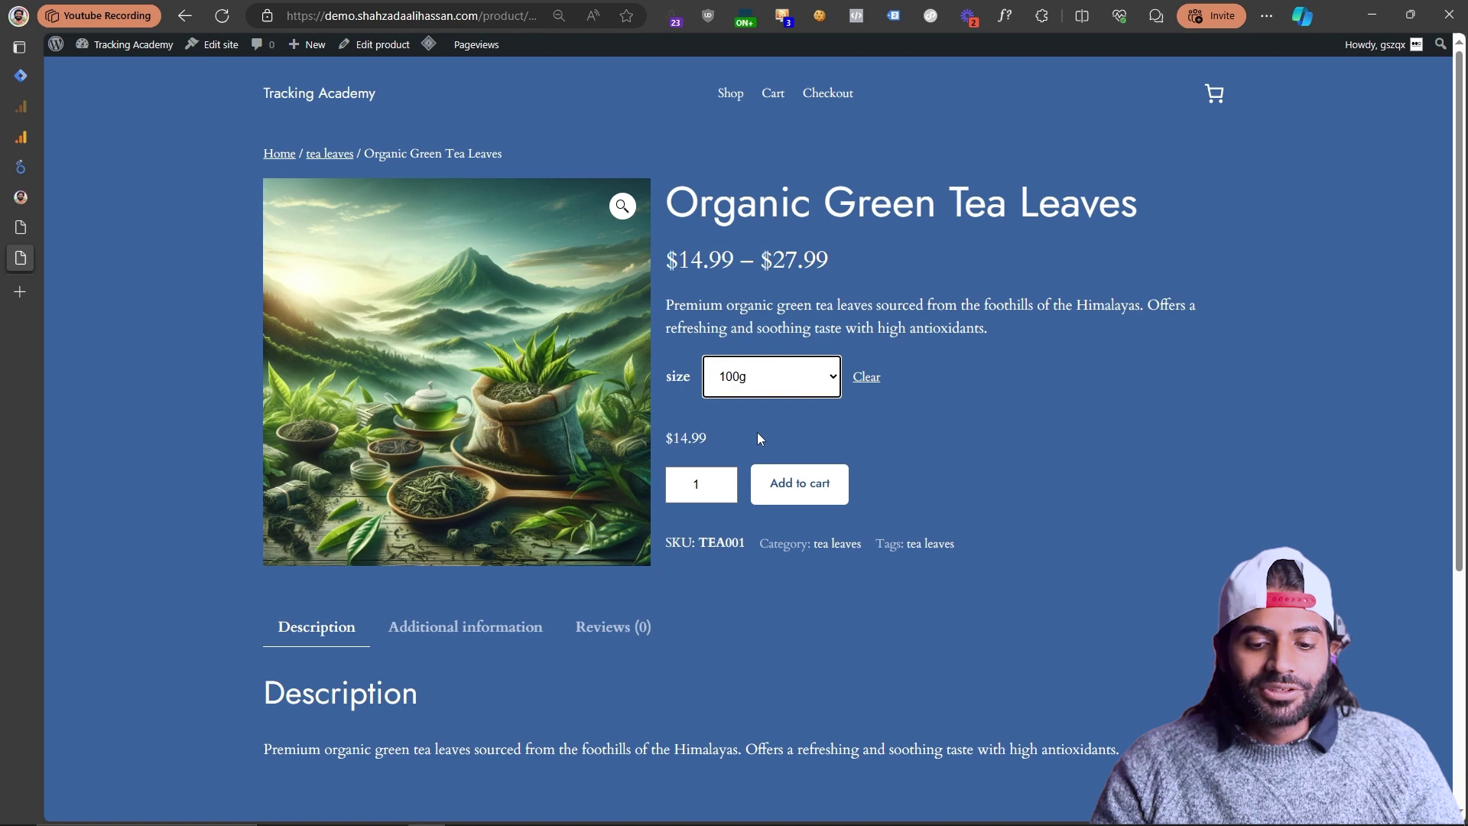
pyautogui.click(776, 488)
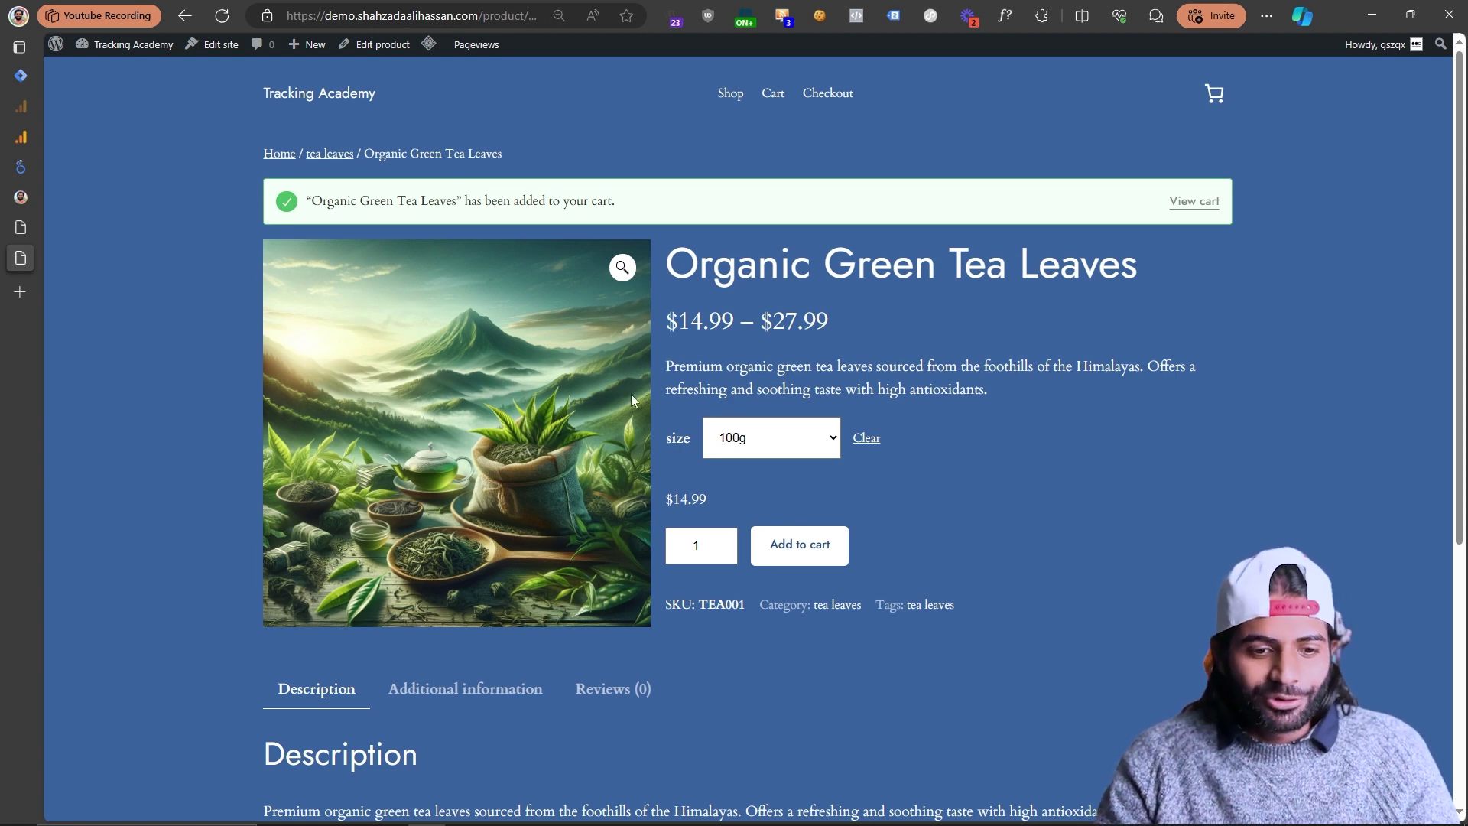
pyautogui.click(21, 76)
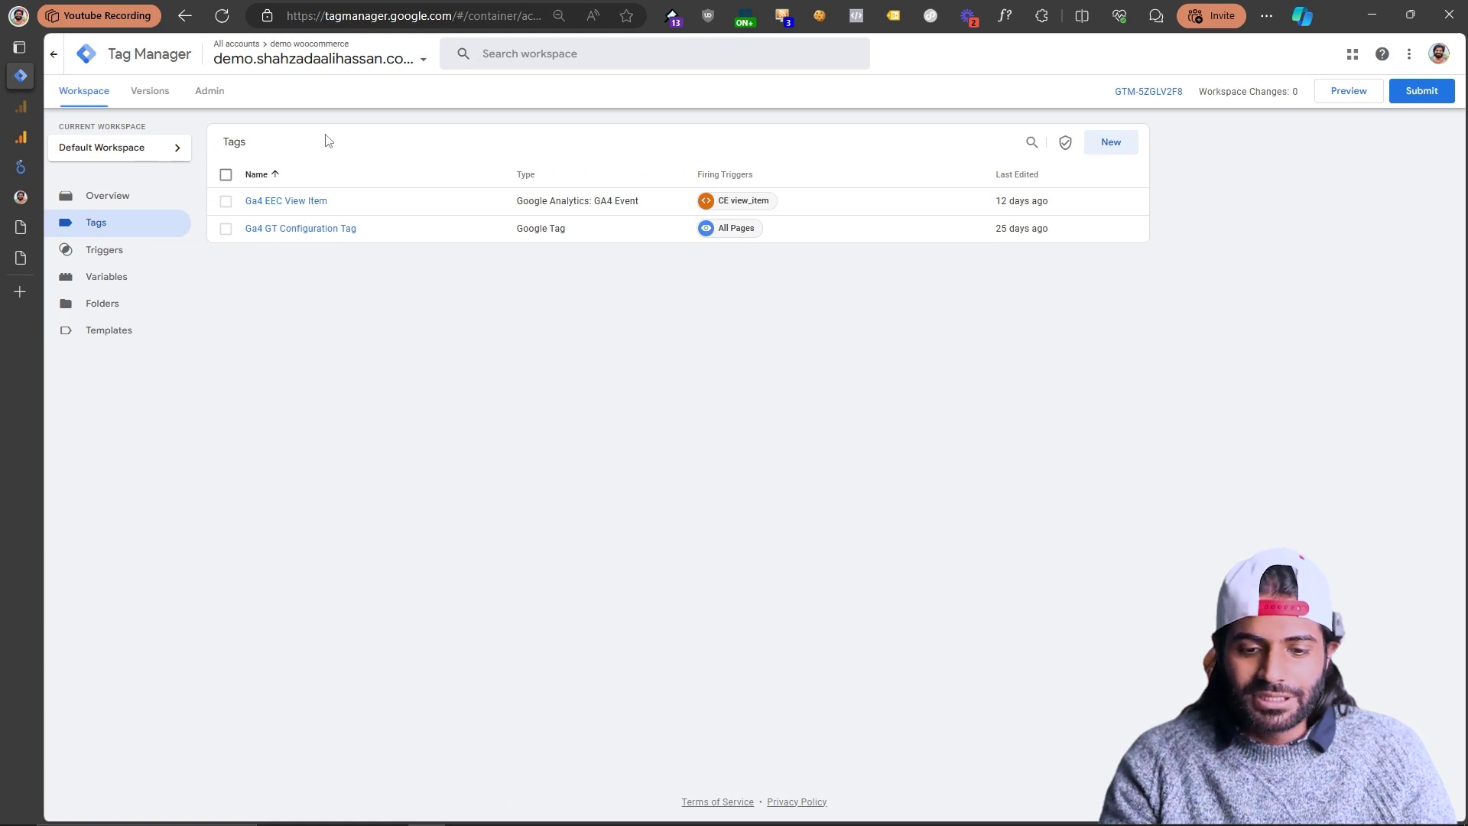
# Zoom in the Tag Manager page and launch Preview mode for container GTM-5ZGLV2F8.
pyautogui.hotkey('ctrl', '+')
pyautogui.hotkey('ctrl', '+')
pyautogui.click(272, 217)
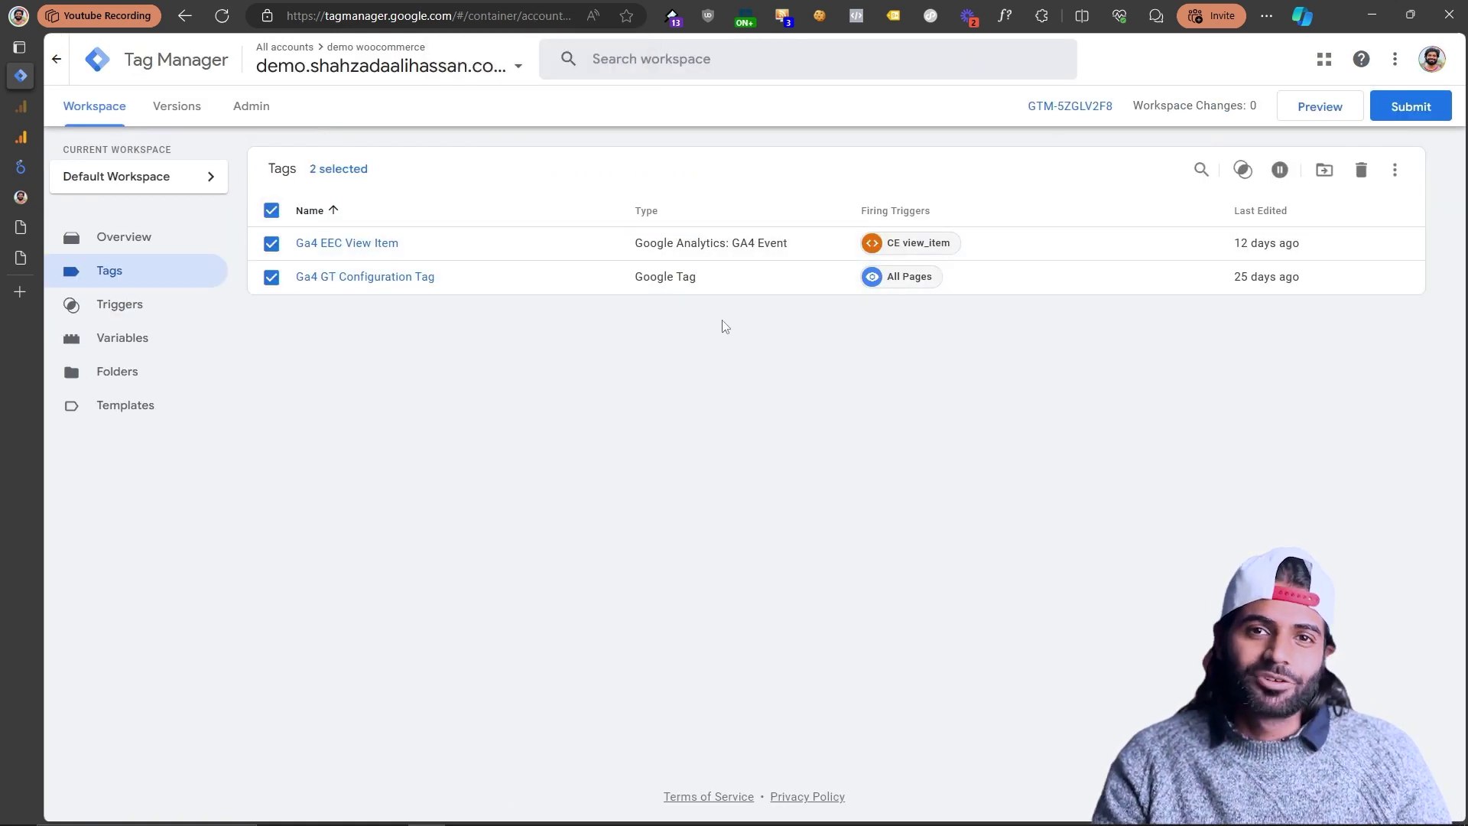
pyautogui.click(1319, 110)
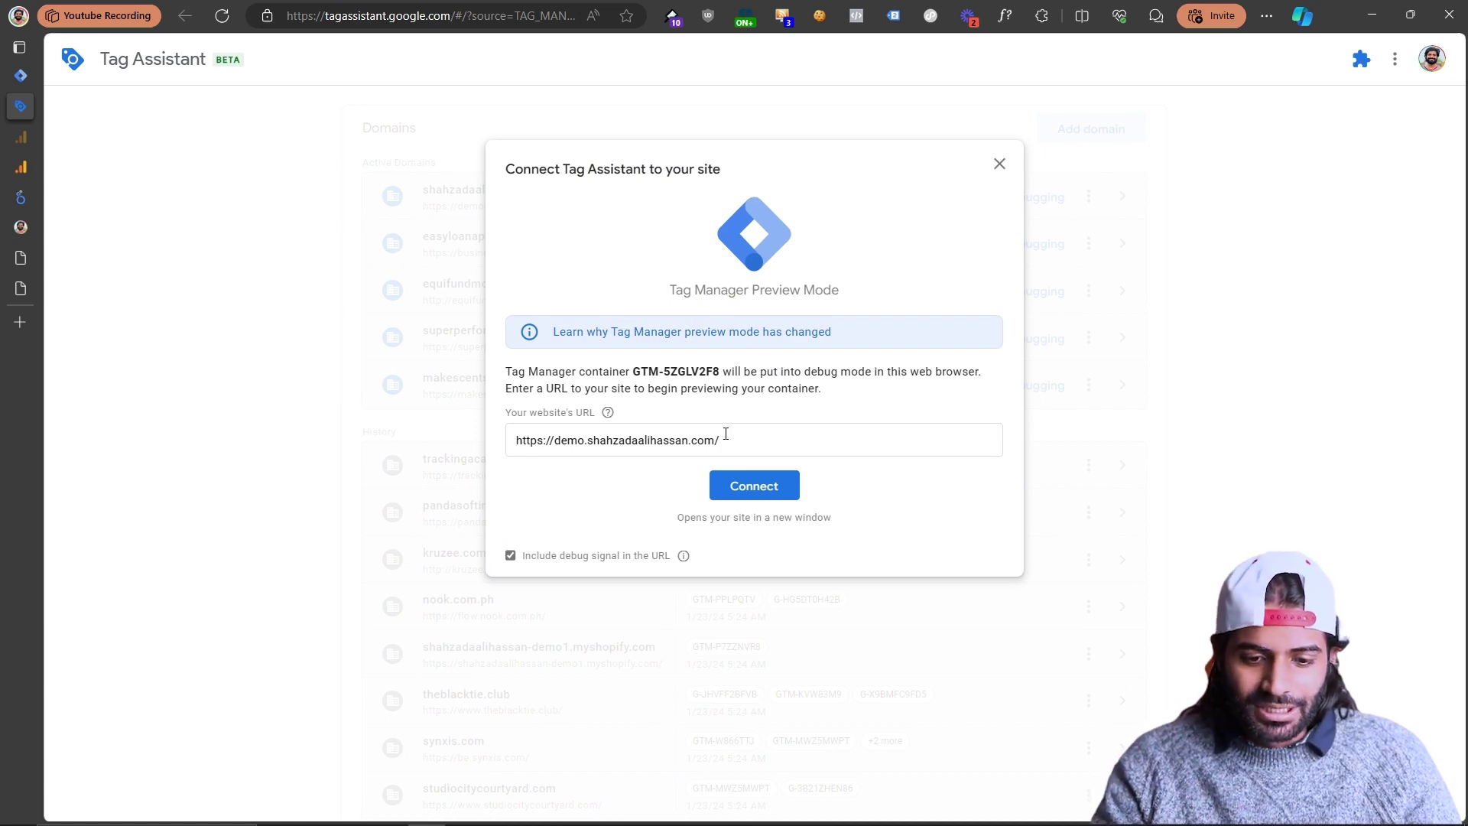
# Connect Tag Assistant to the demo store and open the Organic Green Tea Leaves product page.
pyautogui.click(758, 486)
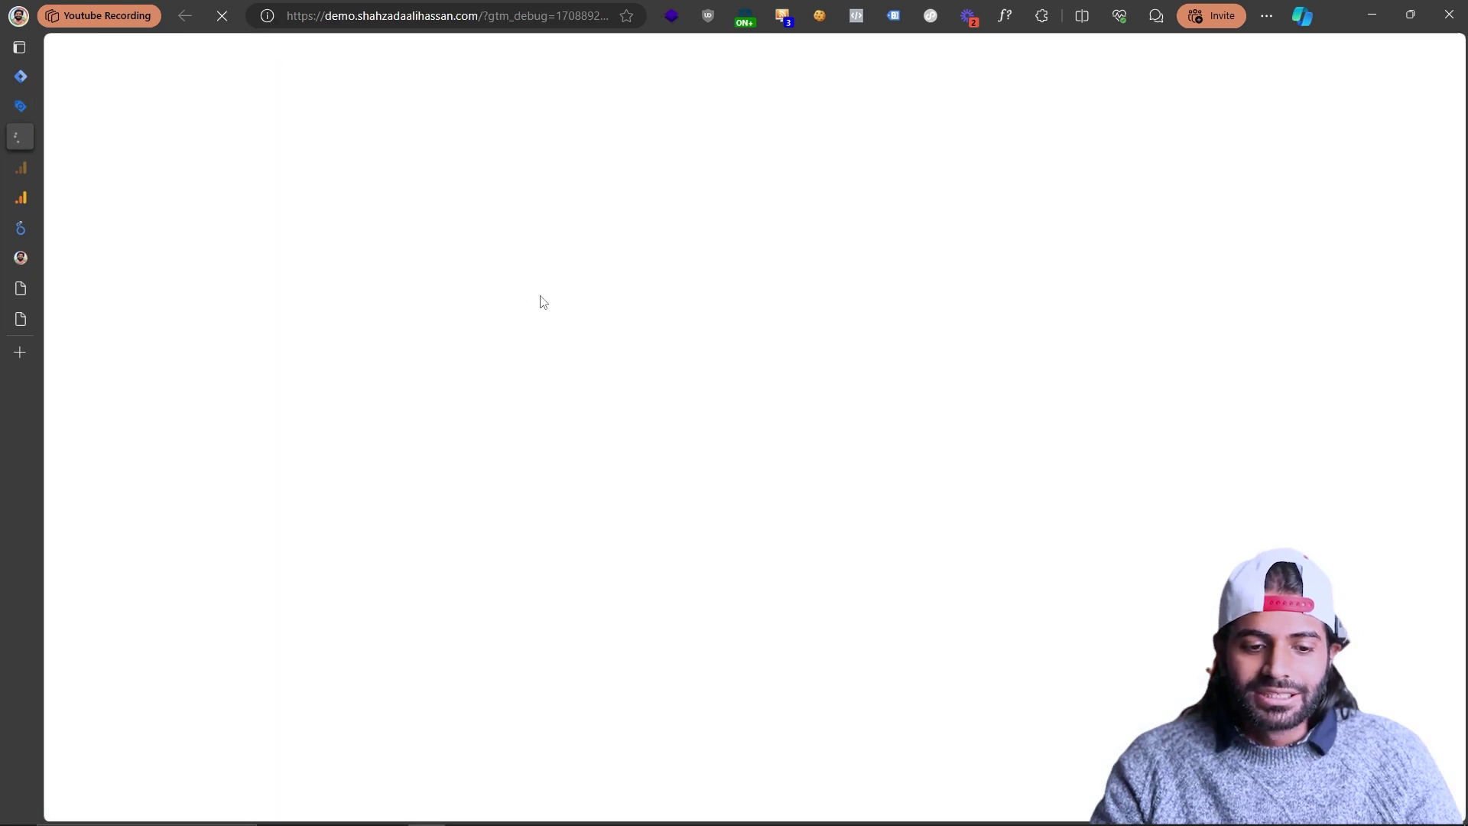
pyautogui.moveTo(91, 147)
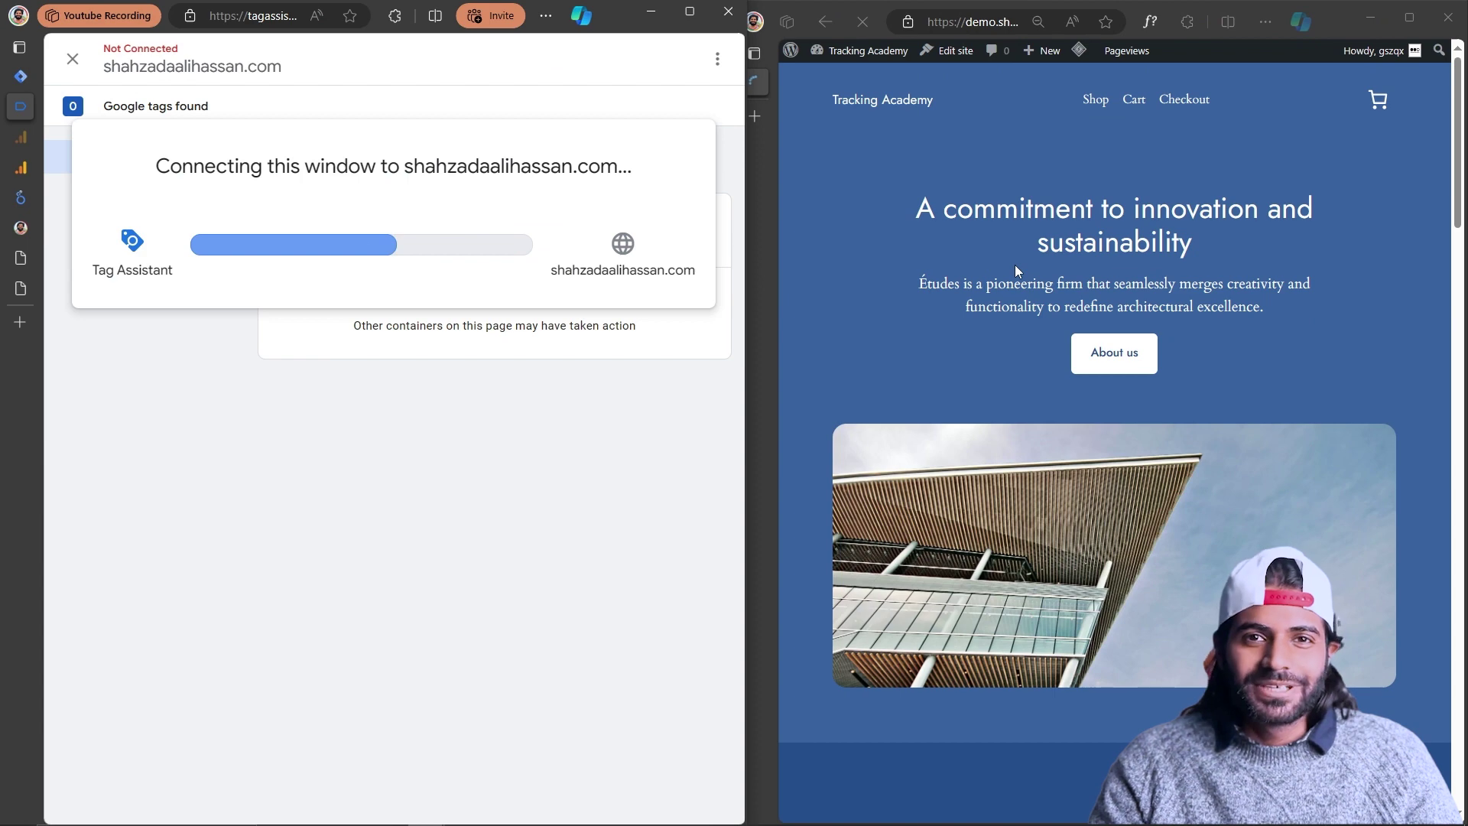
pyautogui.click(1095, 102)
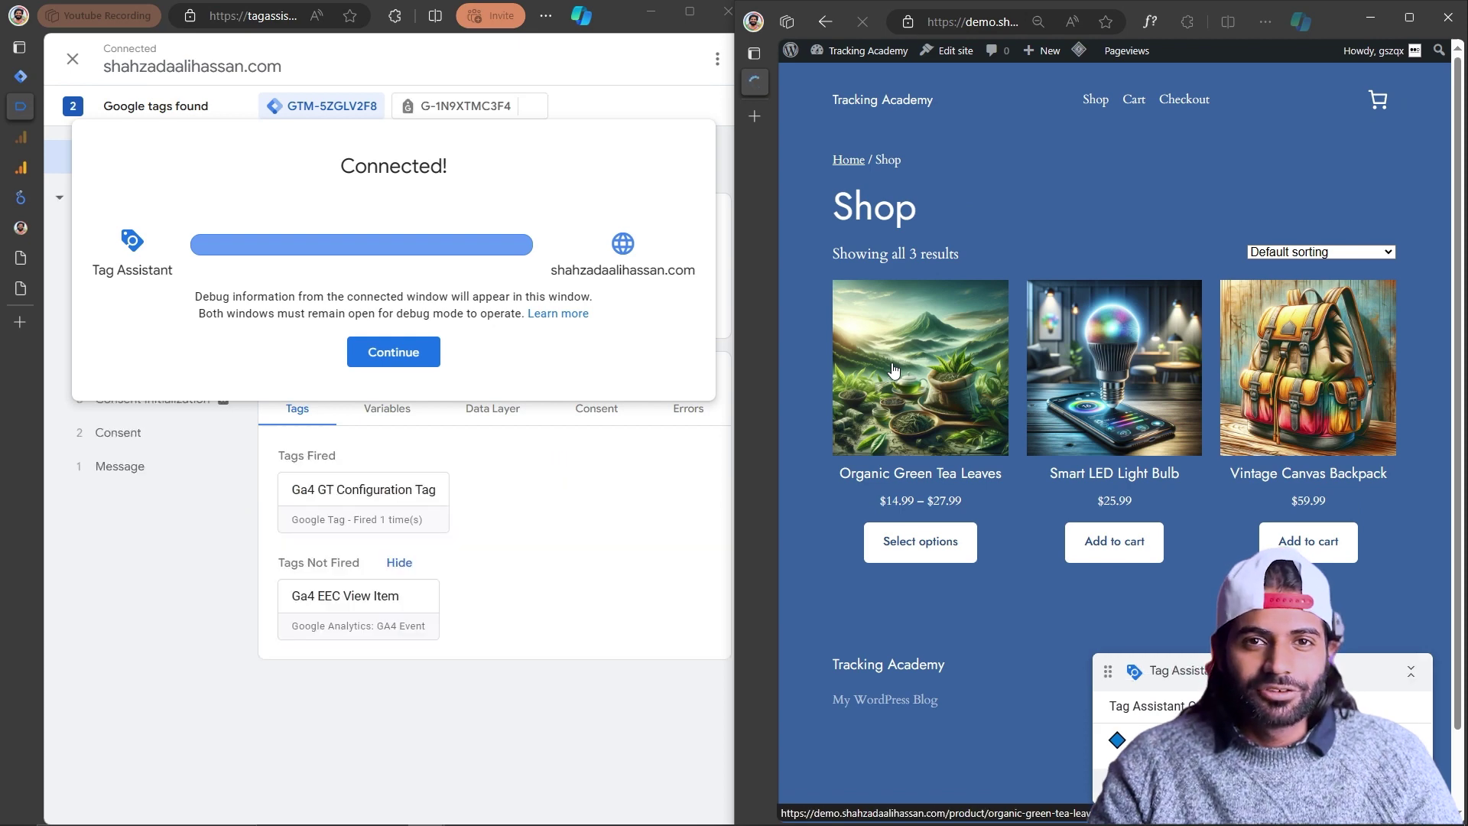
pyautogui.click(893, 371)
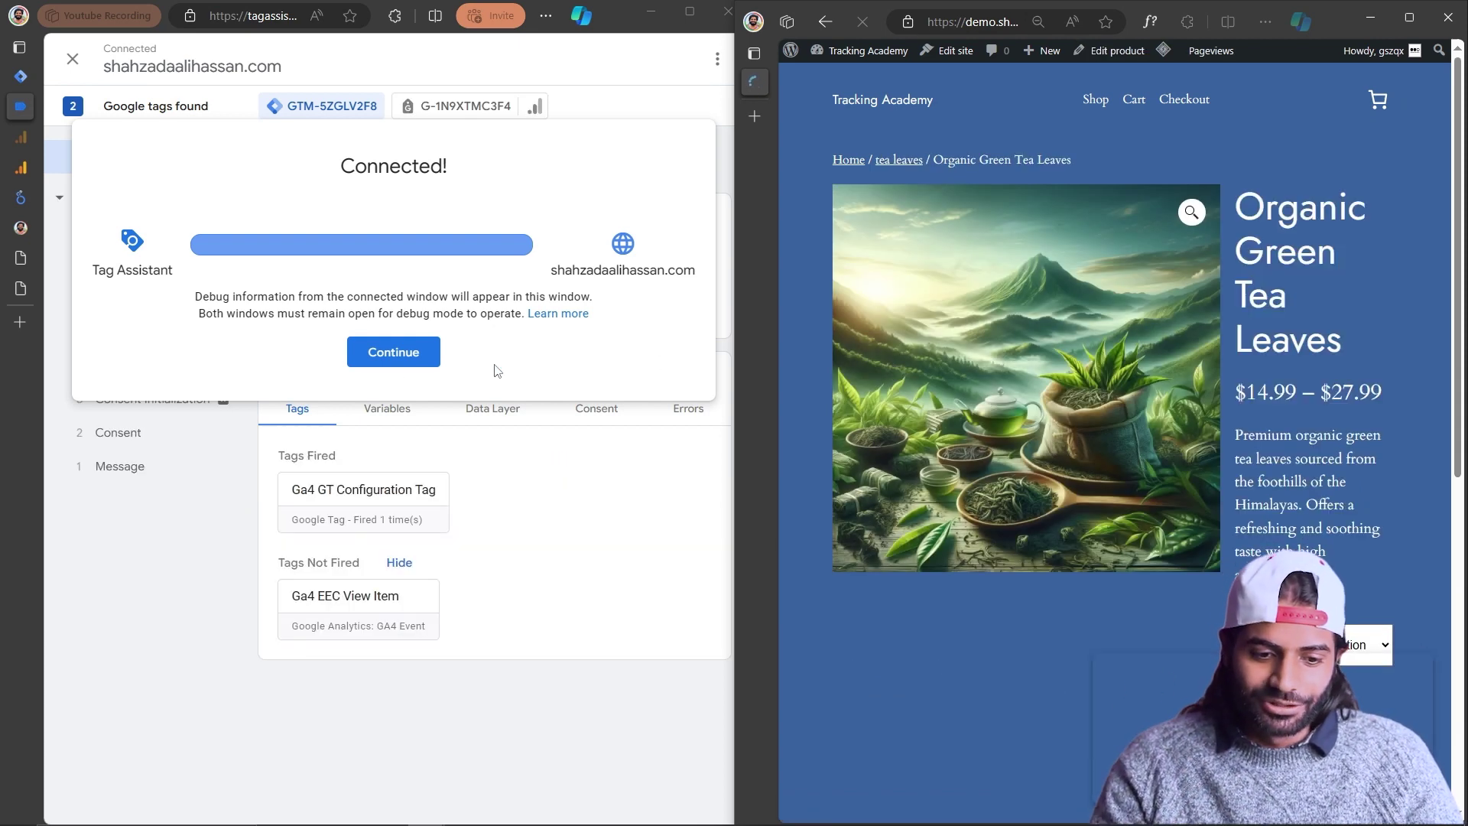
# Add 100g Organic Green Tea Leaves to the cart and view the add_to_cart event full screen.
pyautogui.click(393, 351)
pyautogui.scroll(-3, 1368, 457)
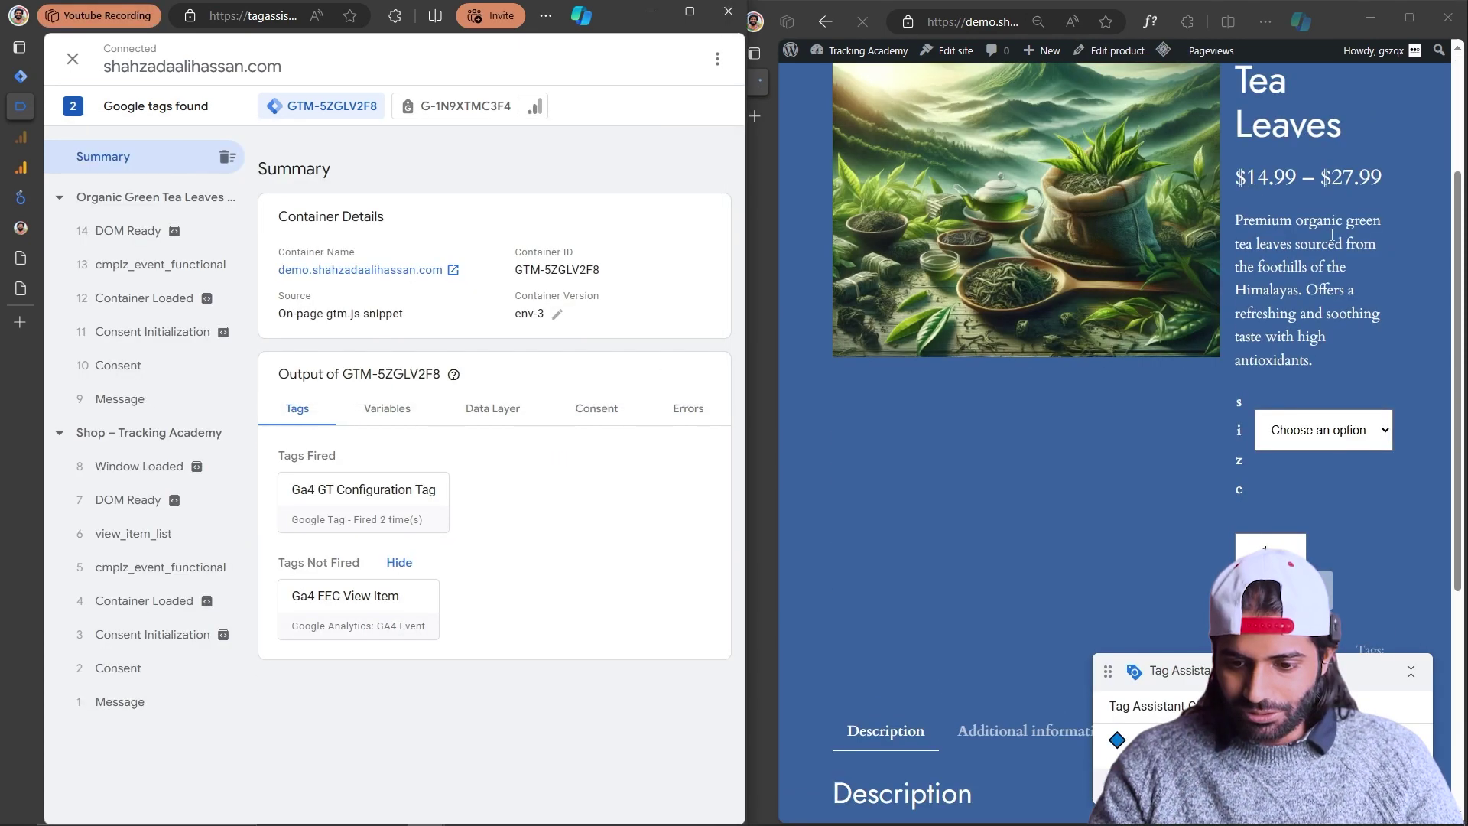
pyautogui.click(1327, 432)
pyautogui.click(1308, 475)
pyautogui.scroll(-2, 1309, 477)
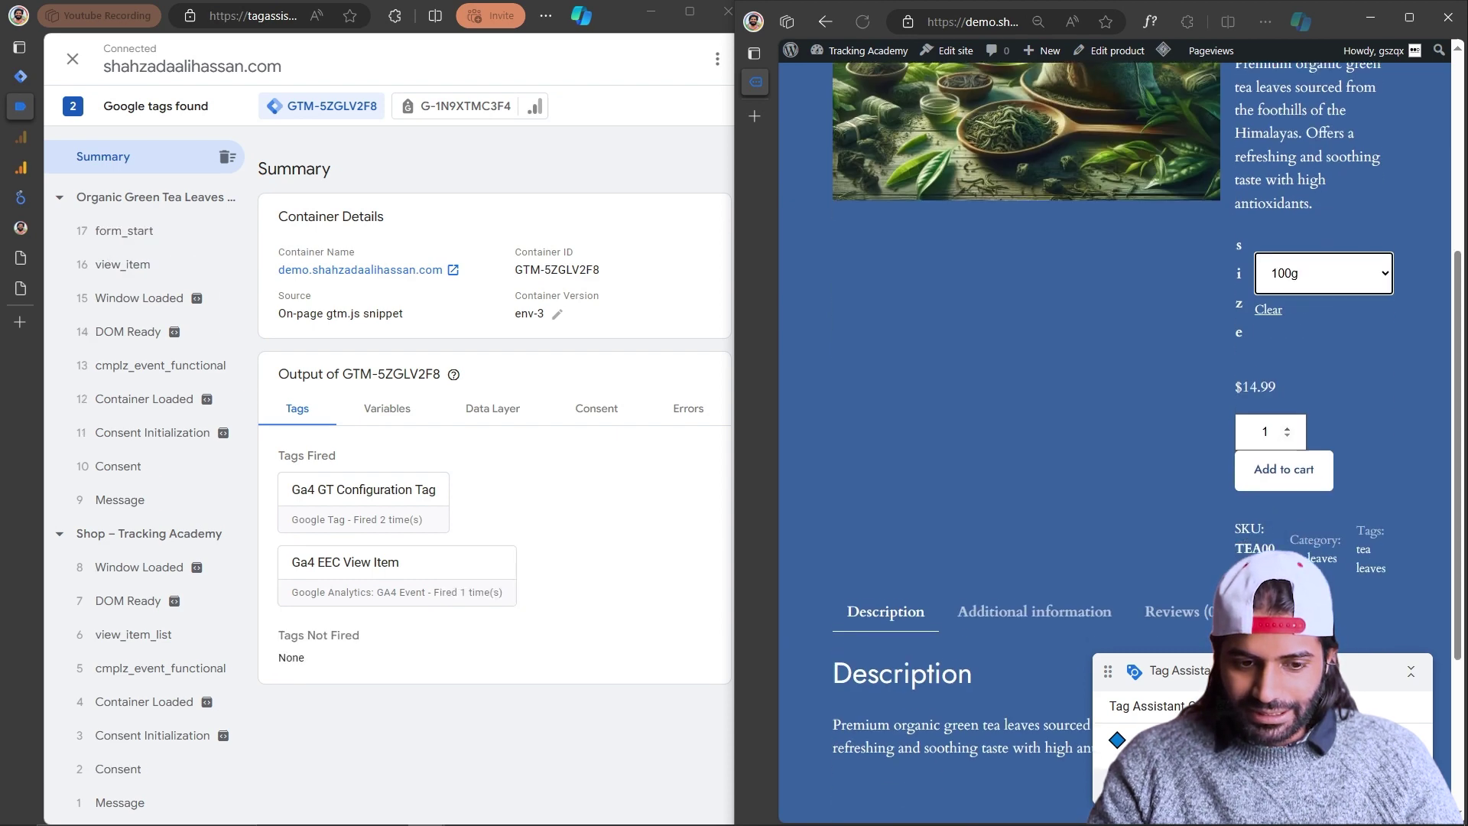
pyautogui.click(1286, 468)
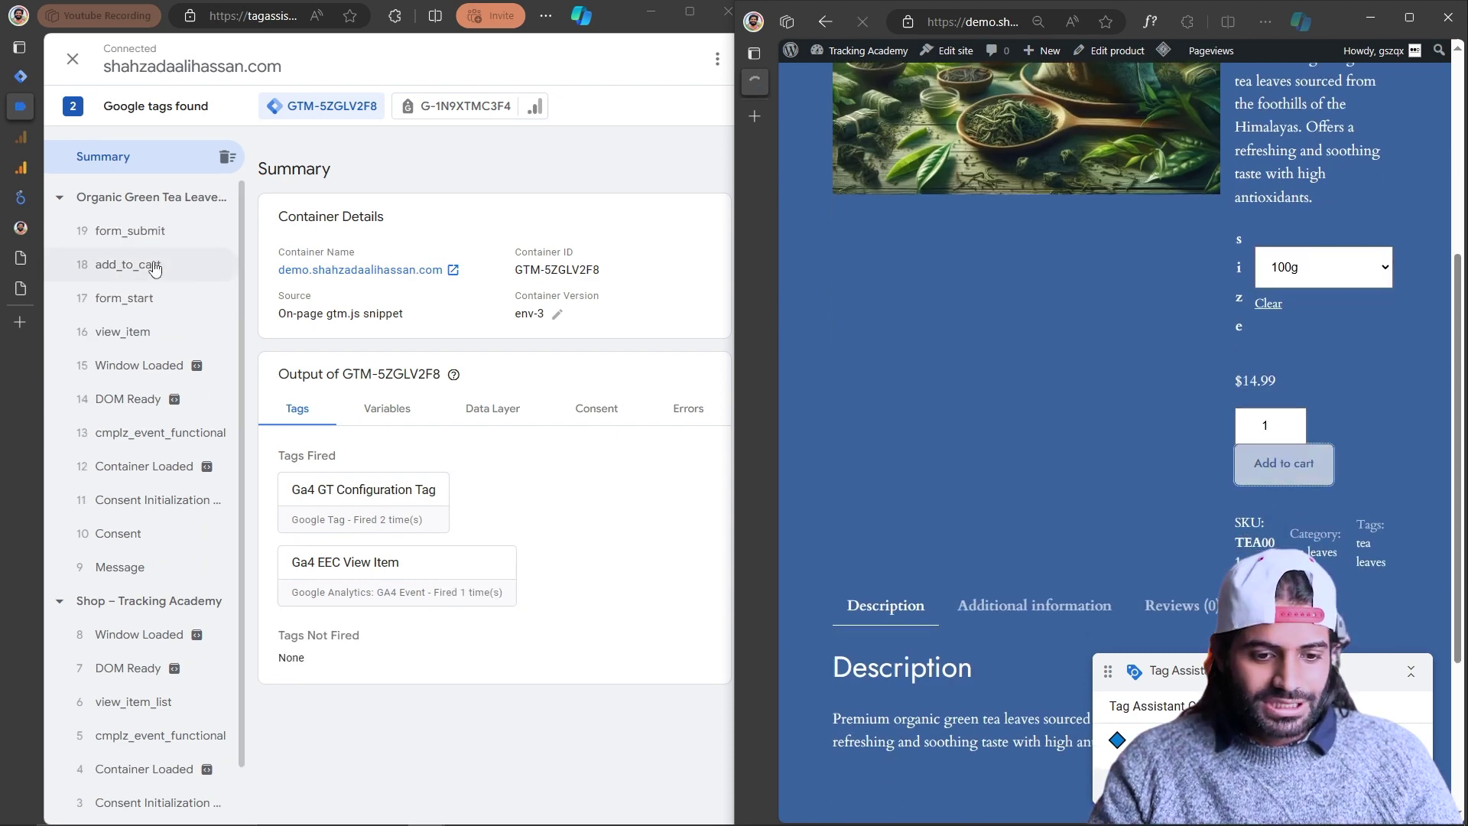
pyautogui.click(732, 55)
pyautogui.click(689, 10)
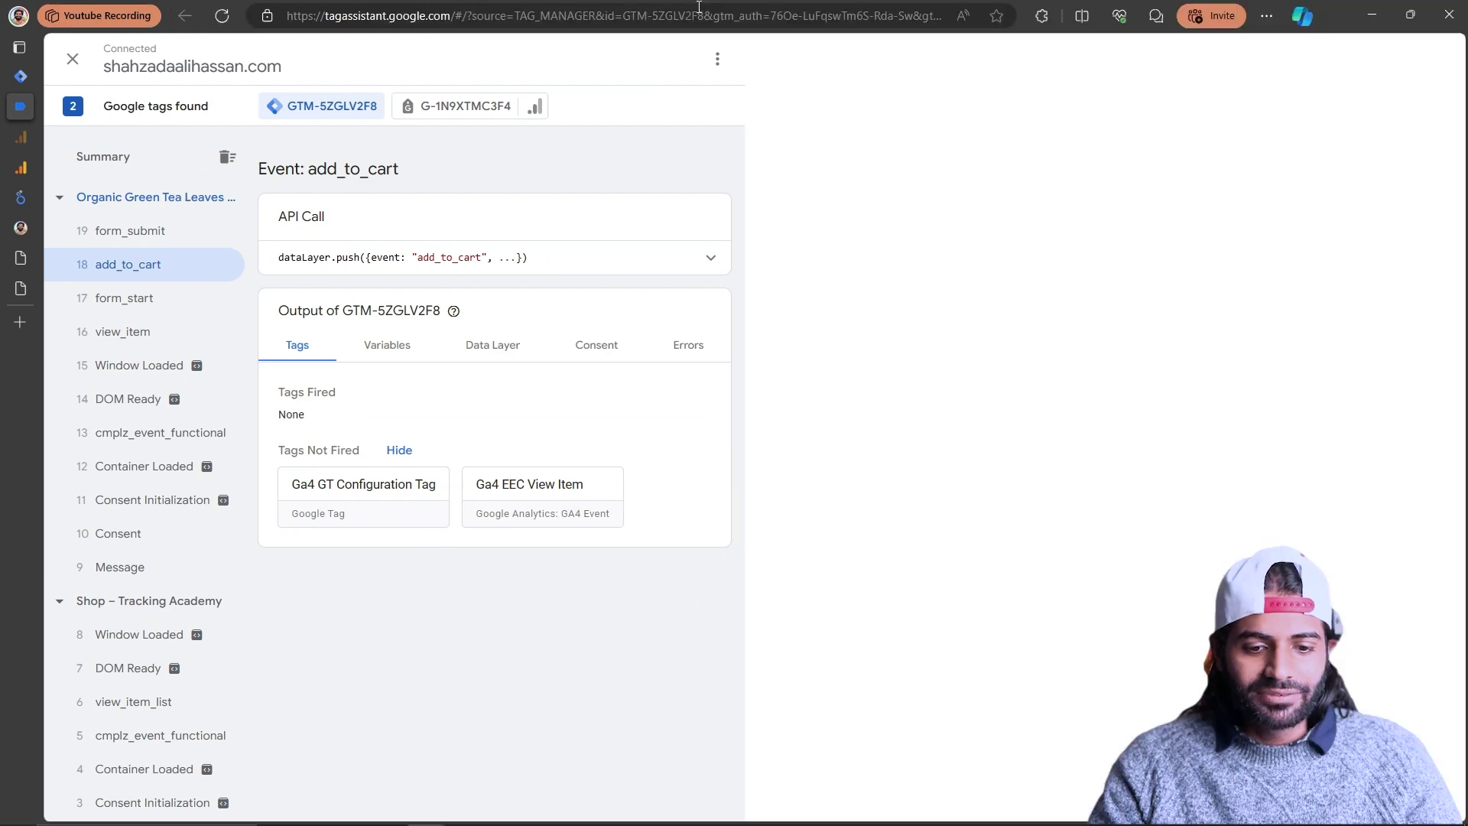
# Inspect the add_to_cart dataLayer push and highlight its items array.
pyautogui.click(872, 260)
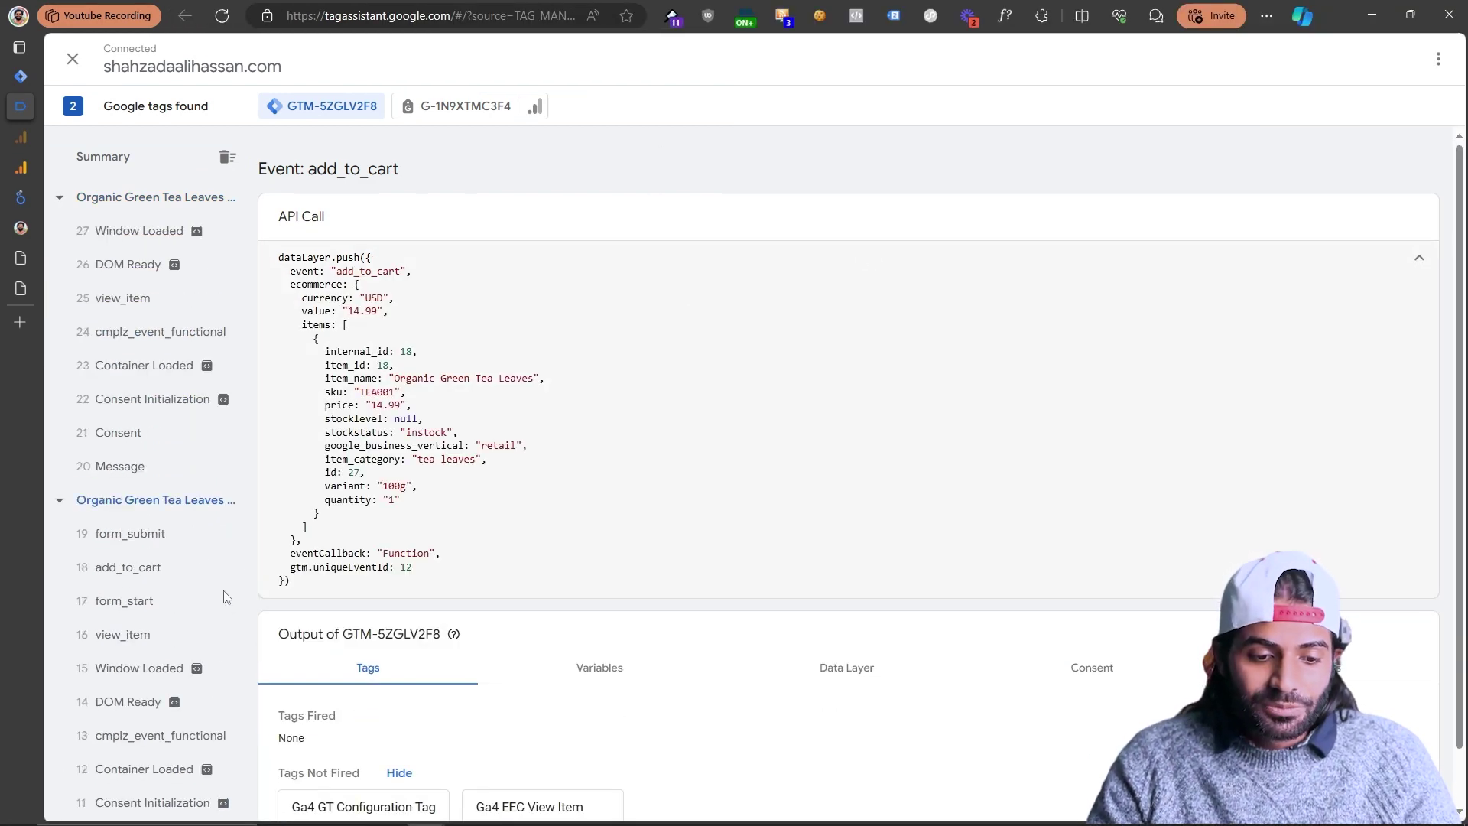
pyautogui.click(145, 566)
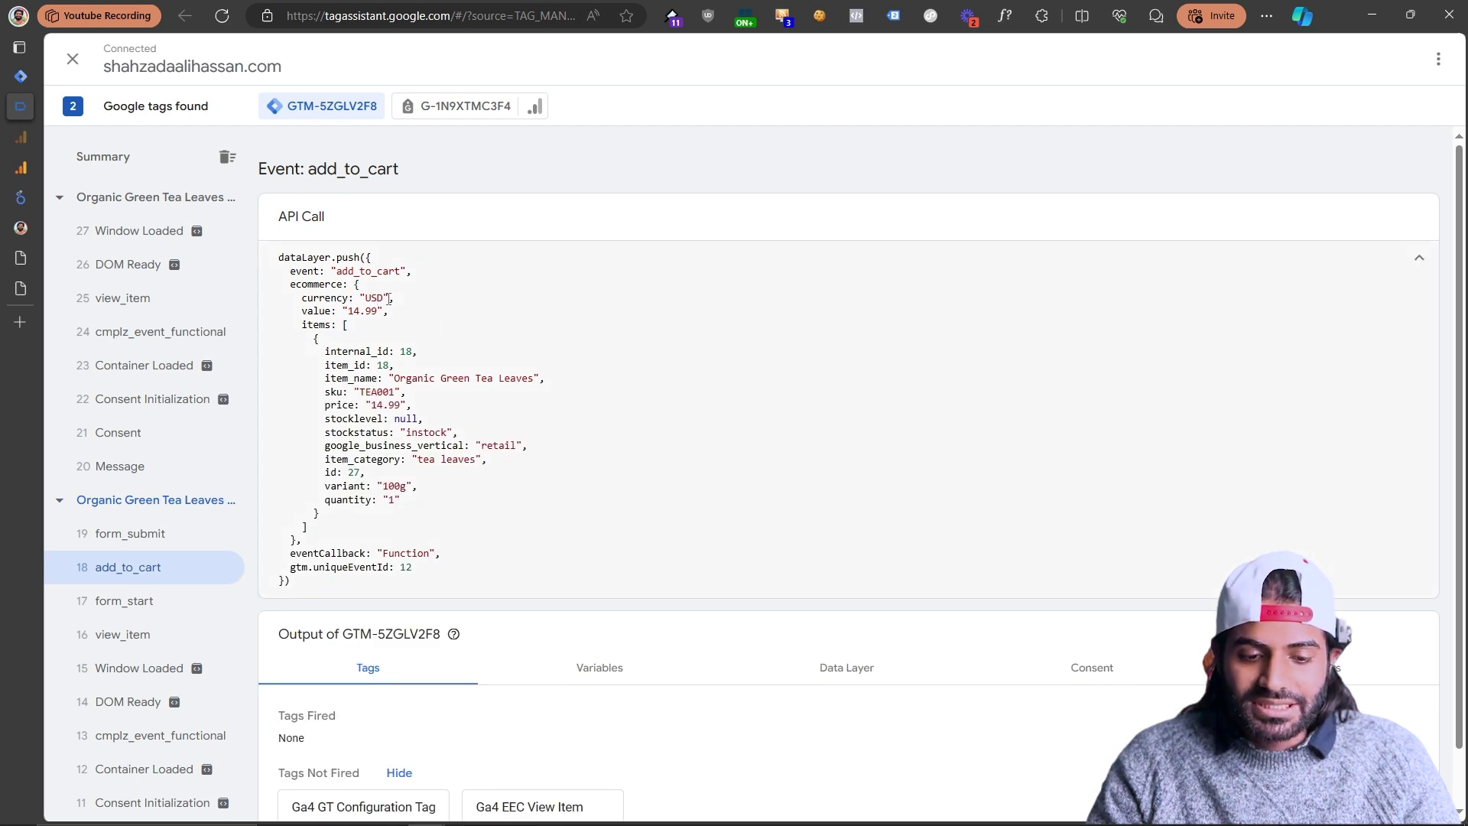
pyautogui.moveTo(349, 511); pyautogui.dragTo(263, 322)
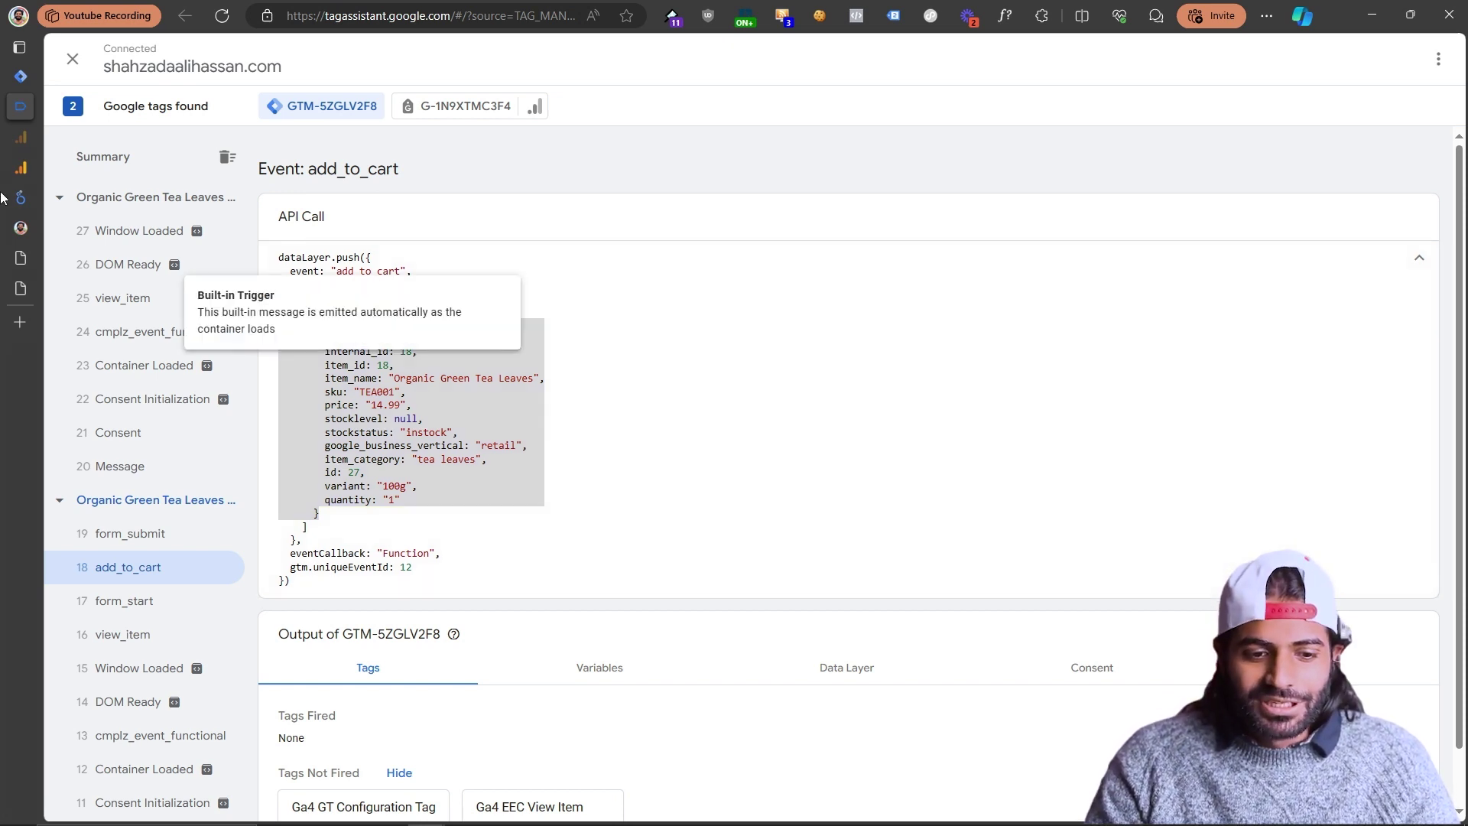
# Snap Tag Assistant to half the screen and move it into the right-hand window.
pyautogui.press('super+Left')
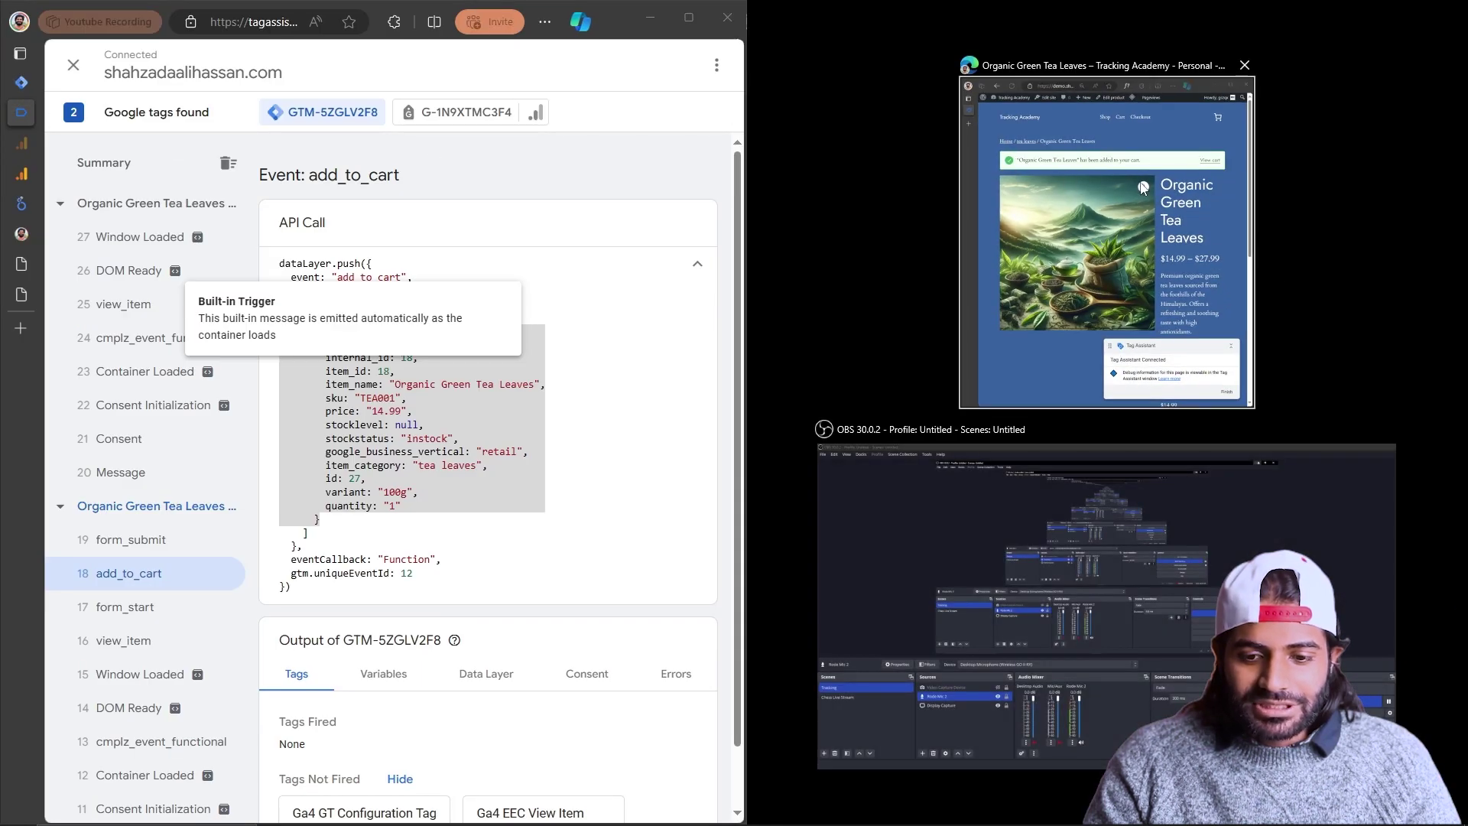
pyautogui.press('Return')
pyautogui.moveTo(16, 125); pyautogui.dragTo(778, 226)
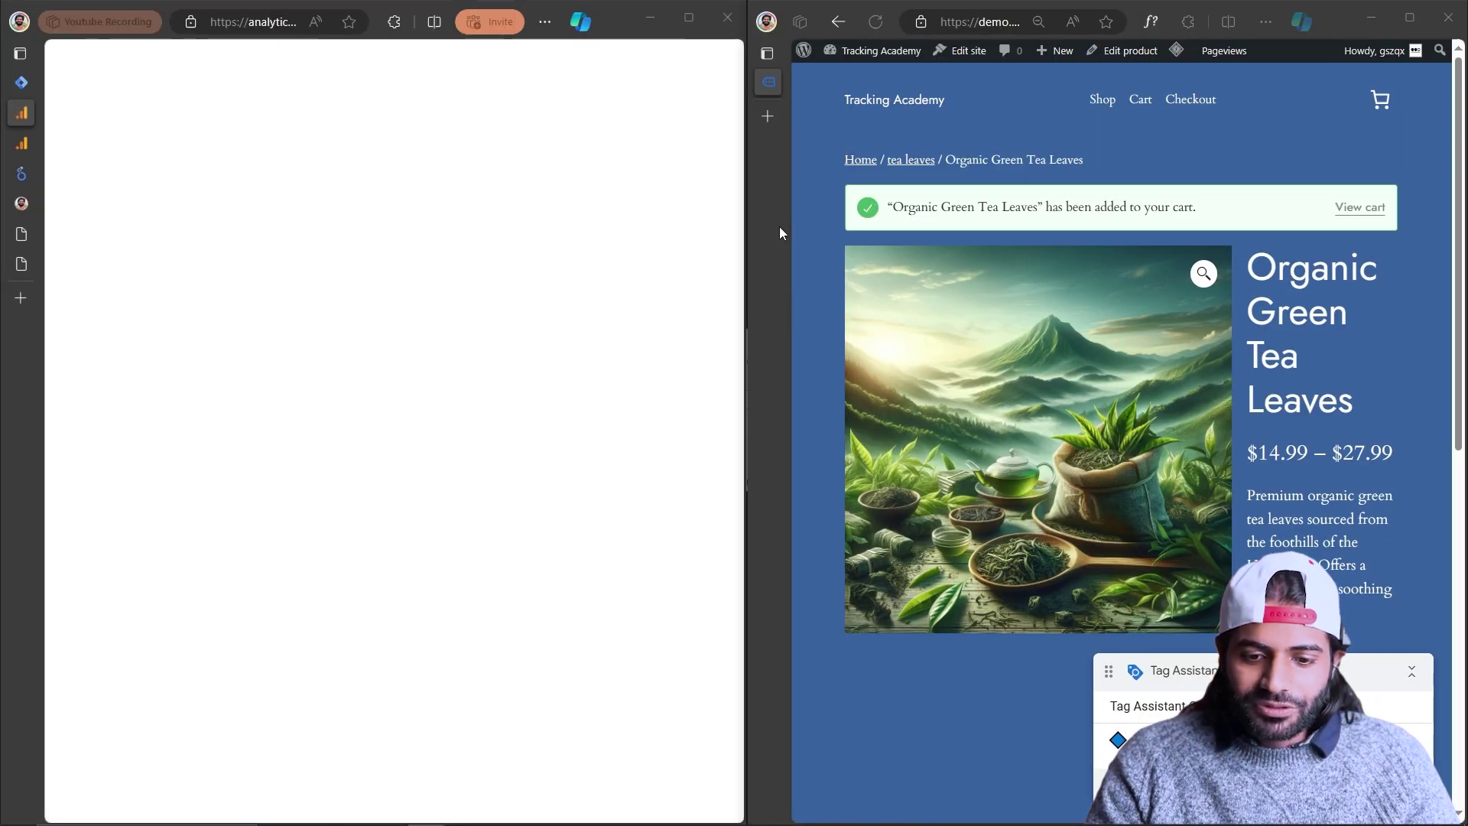
# Deselect both tags, create a new Untitled Tag, and open its trigger chooser.
pyautogui.click(20, 82)
pyautogui.click(273, 216)
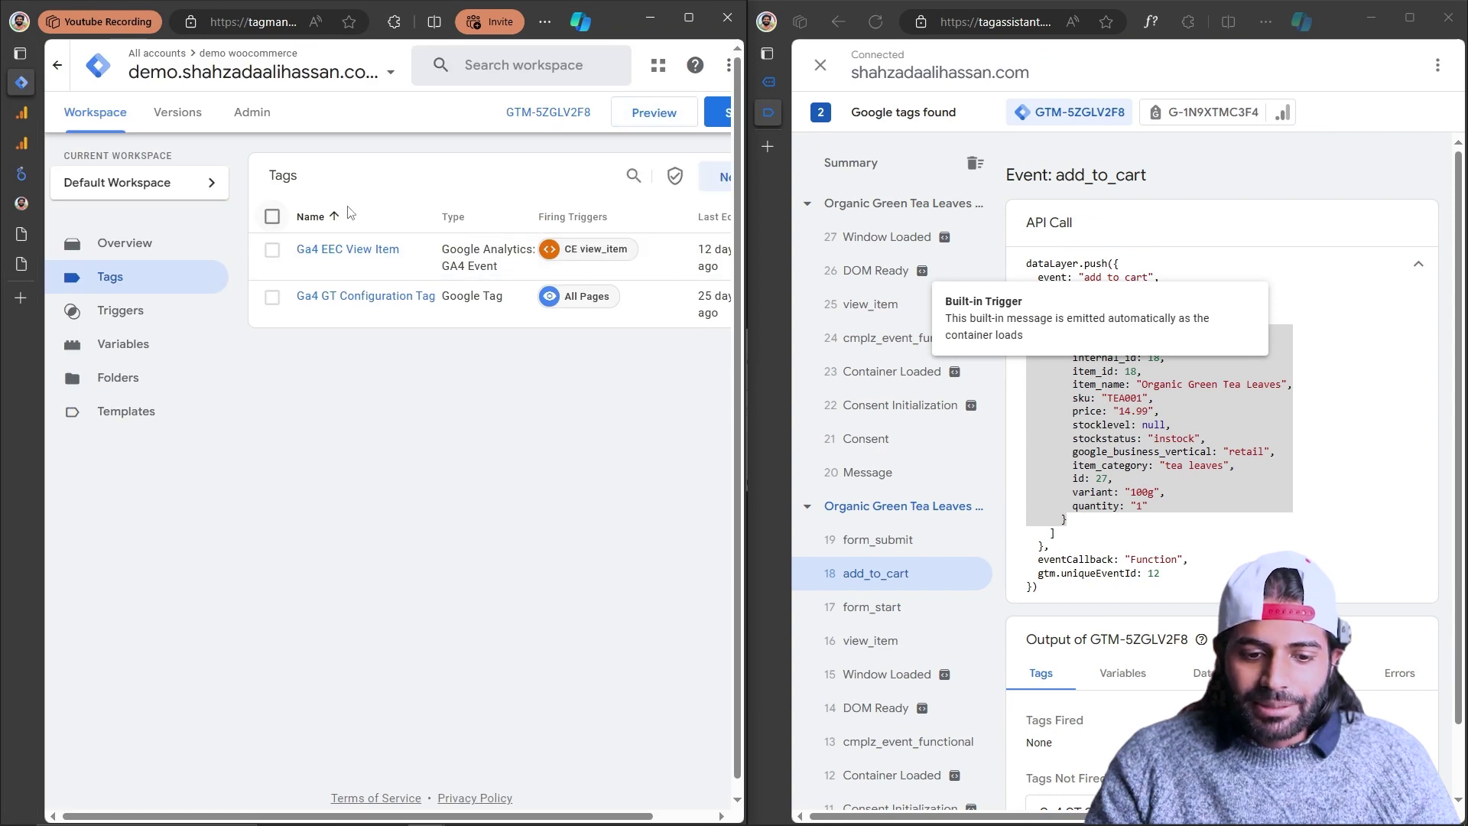
pyautogui.hscroll(1, 676, 191)
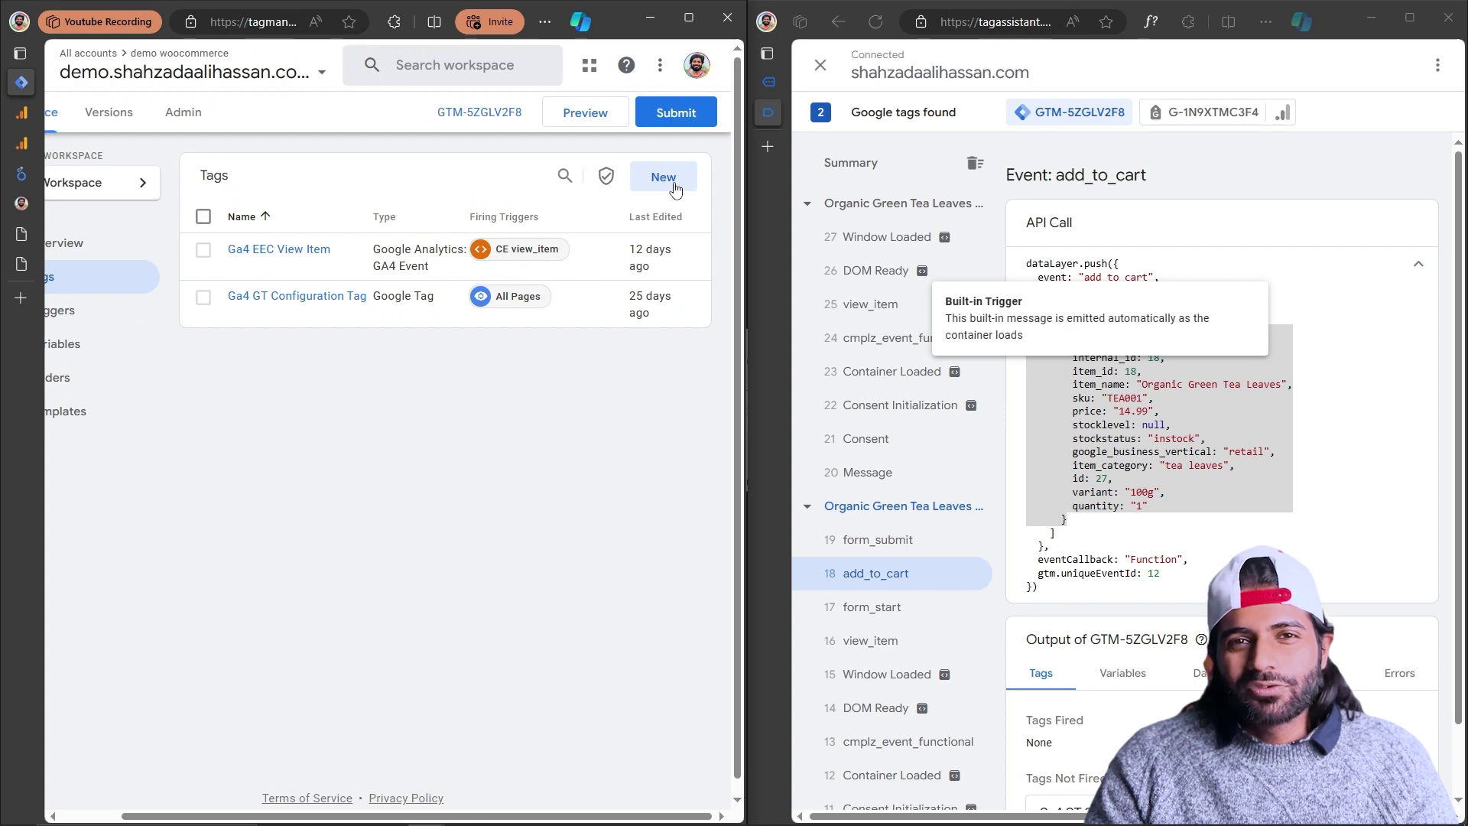
pyautogui.click(675, 188)
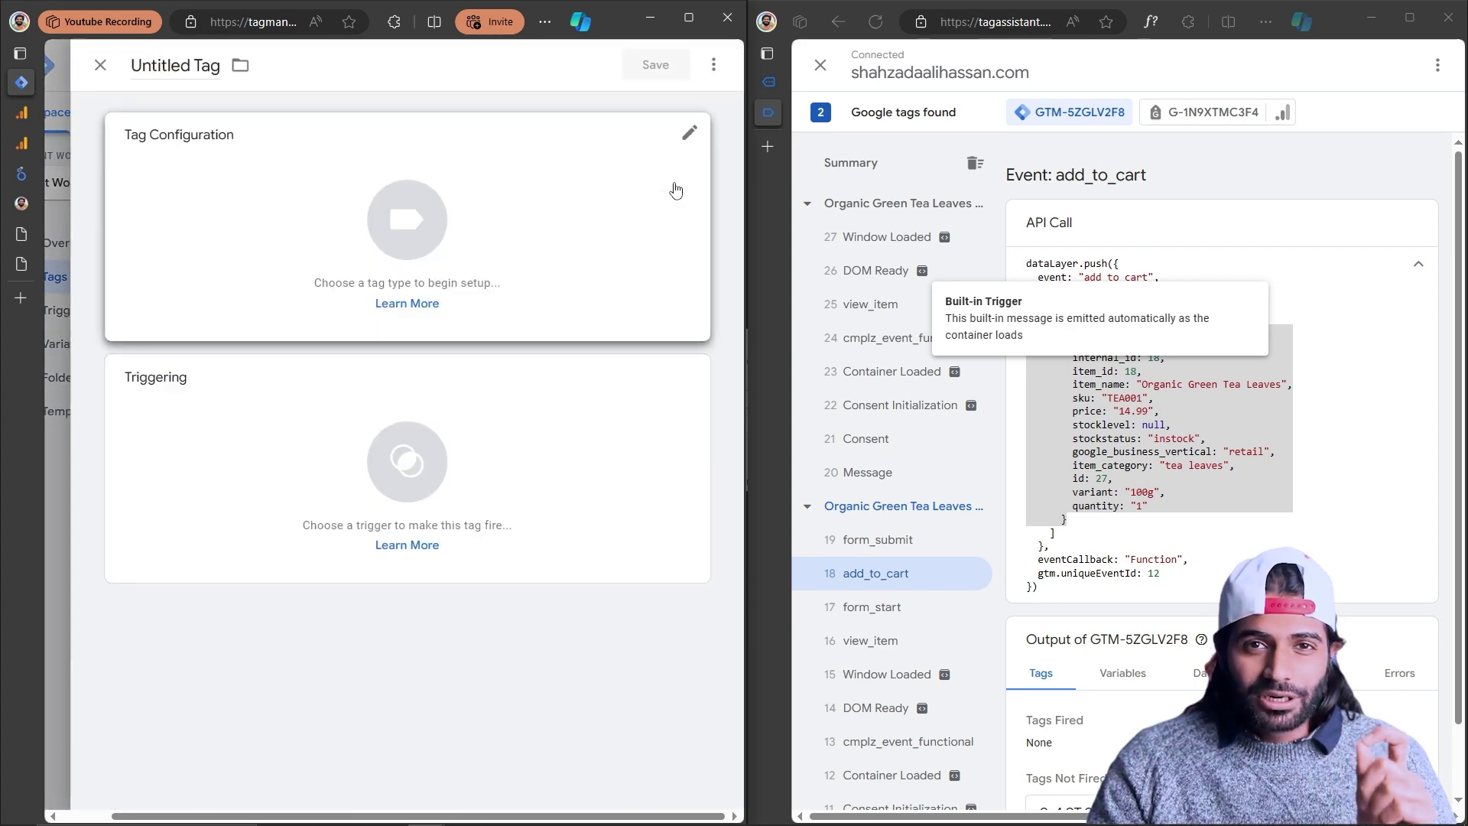
pyautogui.click(593, 478)
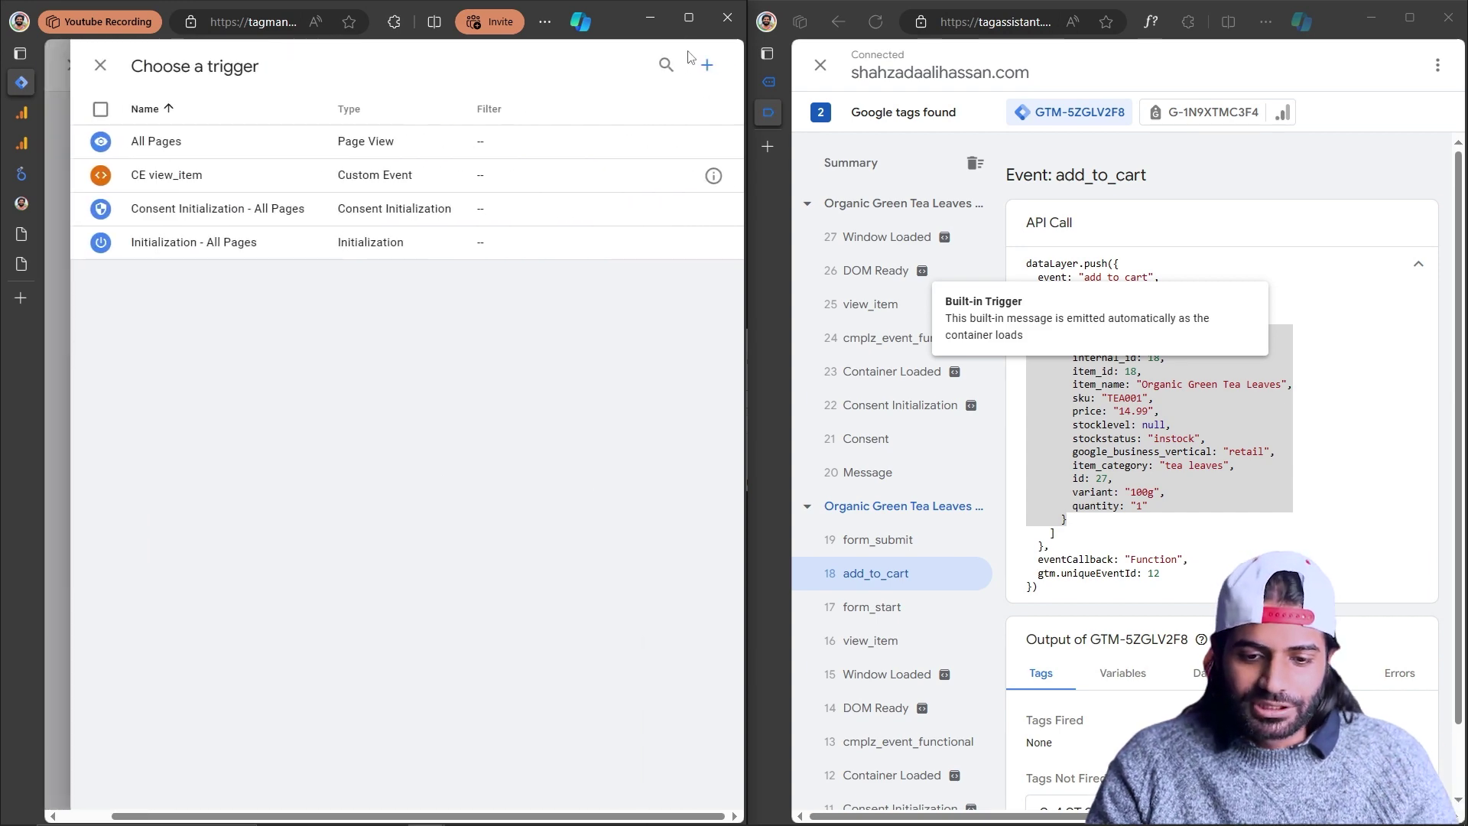
# Create a new trigger of type Custom Event.
pyautogui.click(703, 66)
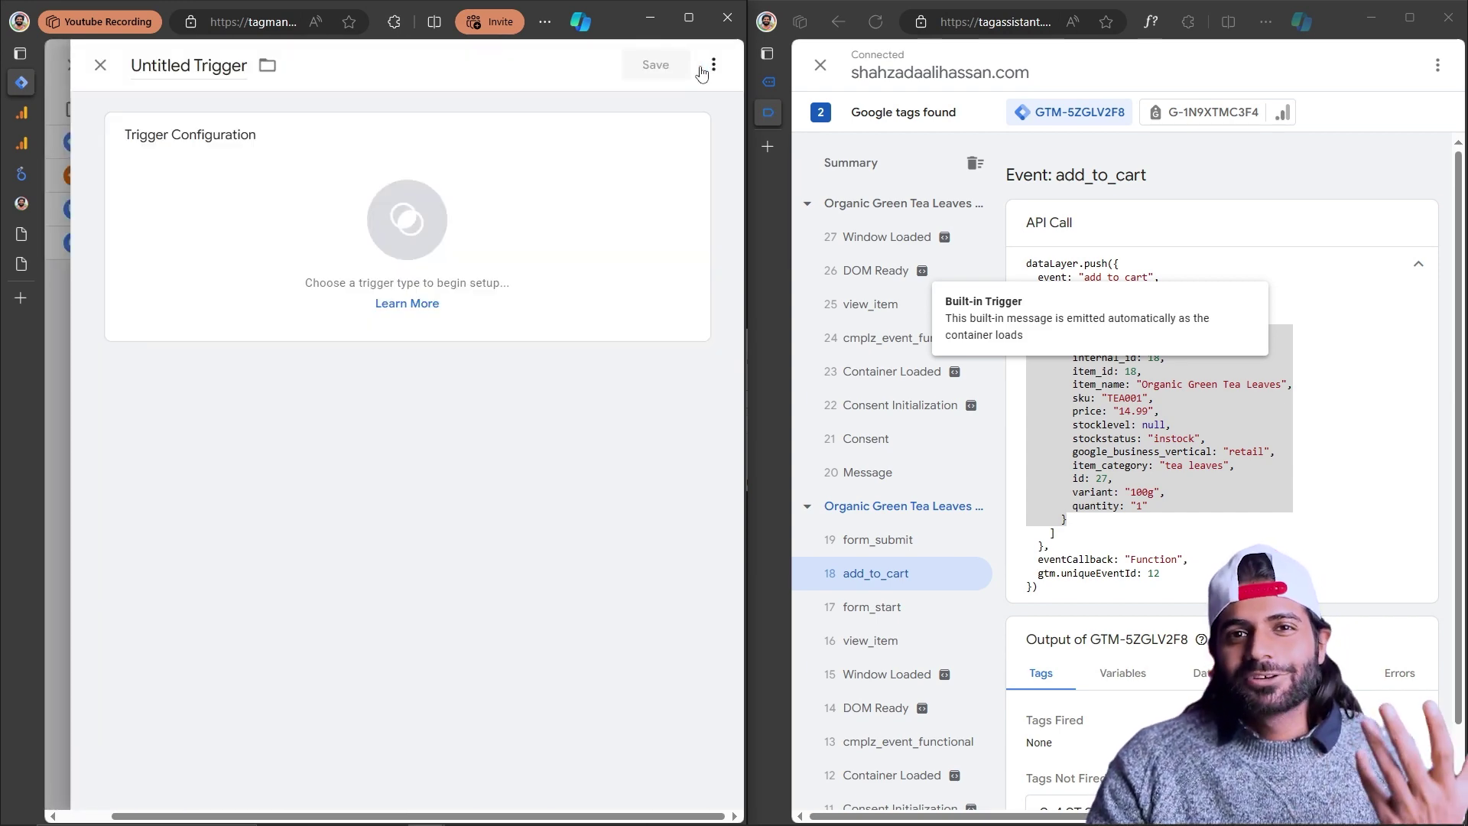
pyautogui.click(597, 204)
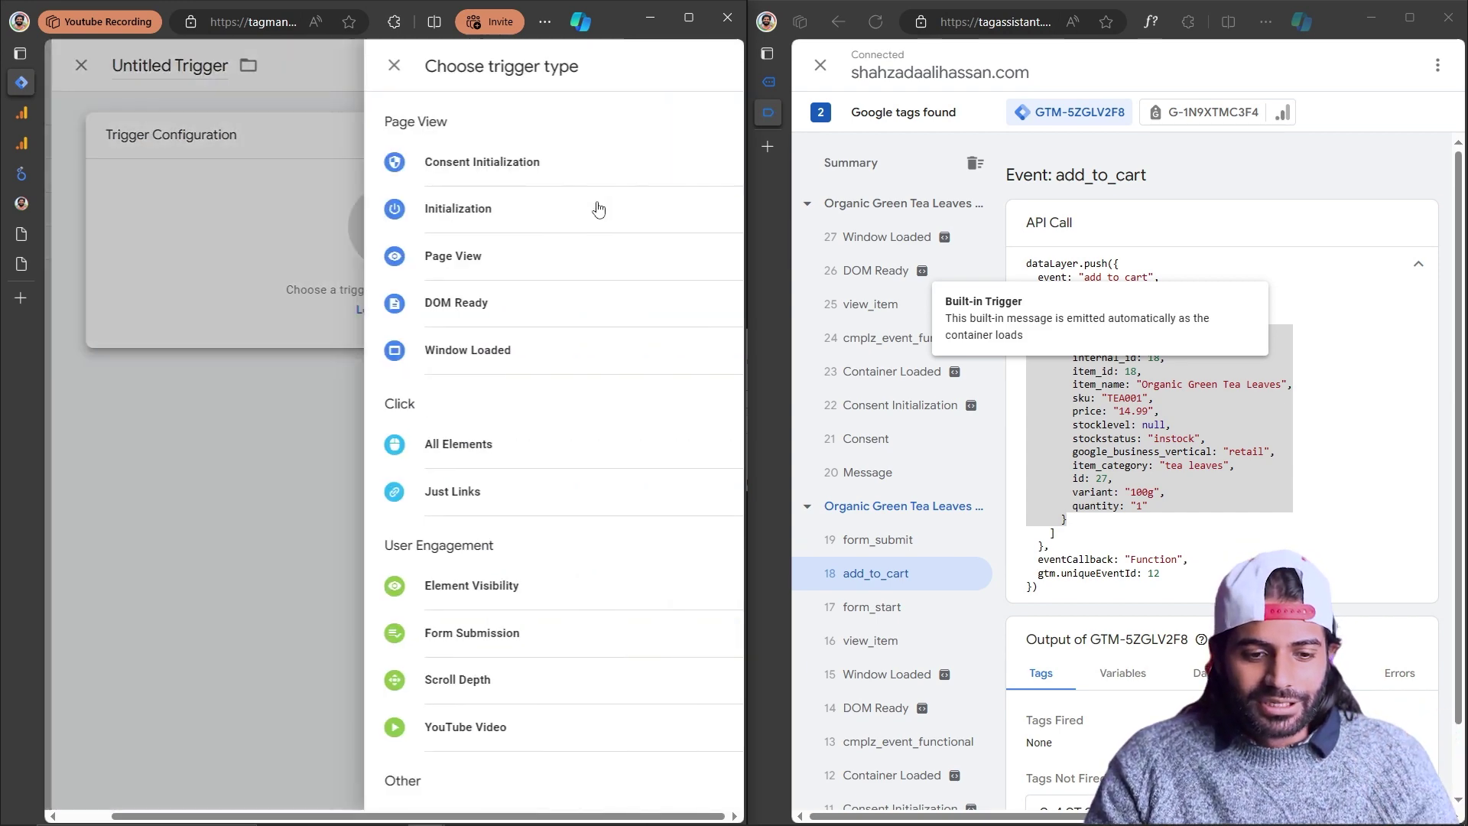
pyautogui.scroll(-1, 426, 665)
pyautogui.scroll(-2, 401, 642)
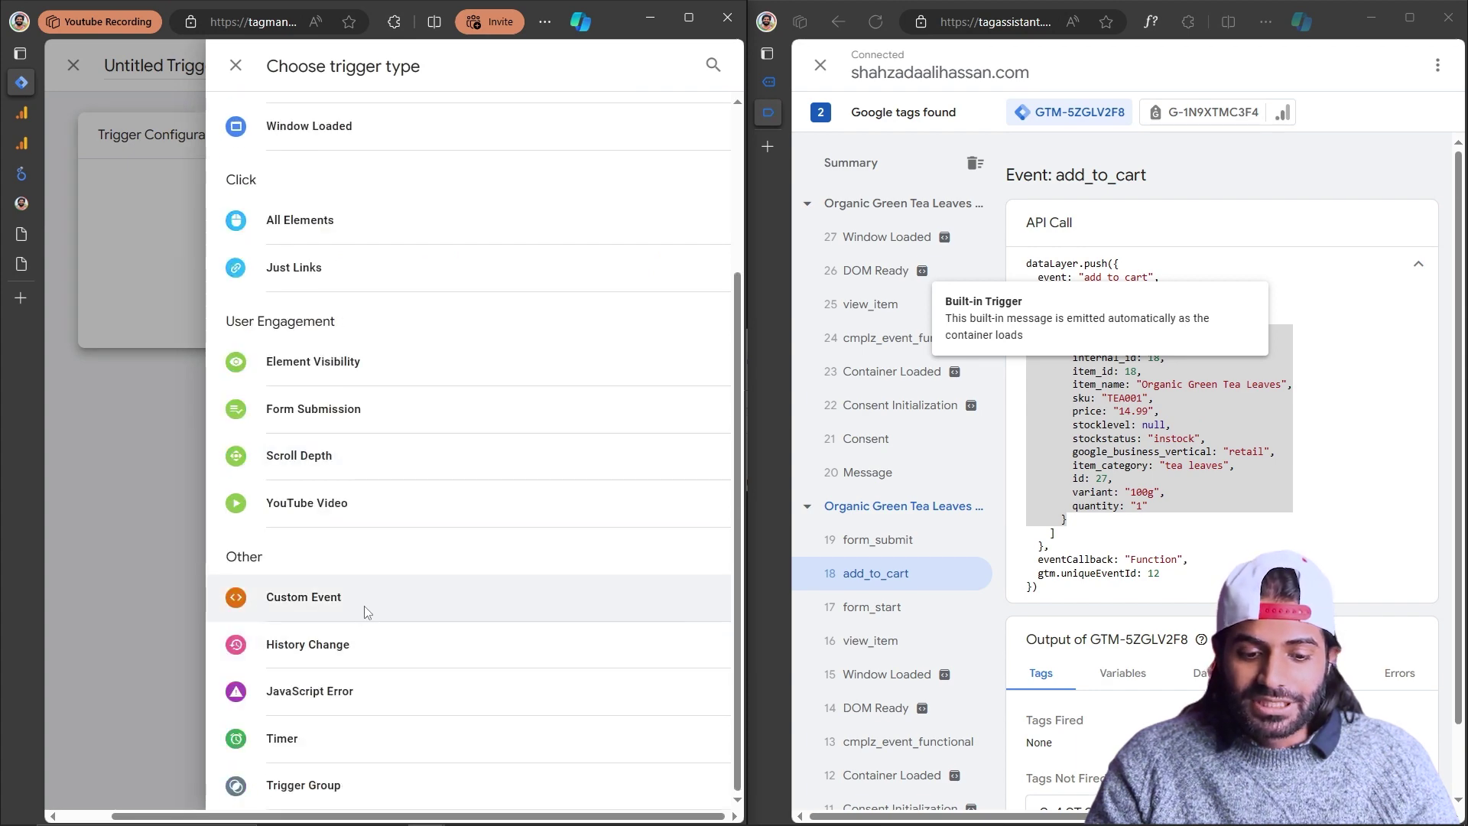
pyautogui.click(364, 611)
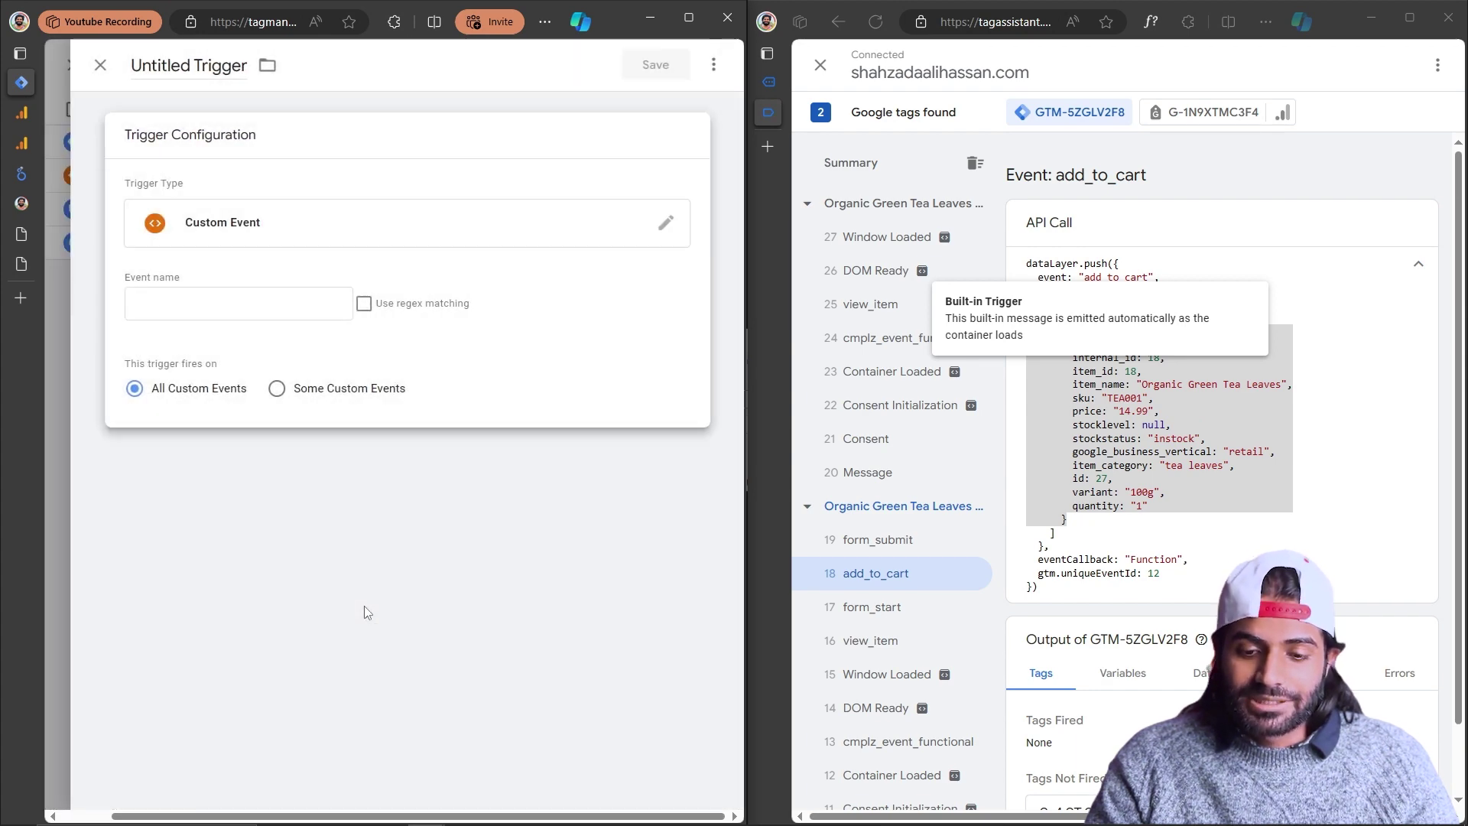
# Set the event name to add_to_cart, name the trigger 'CE add_to_cart', and save it.
pyautogui.doubleClick(1116, 176)
pyautogui.hotkey('ctrl', 'c')
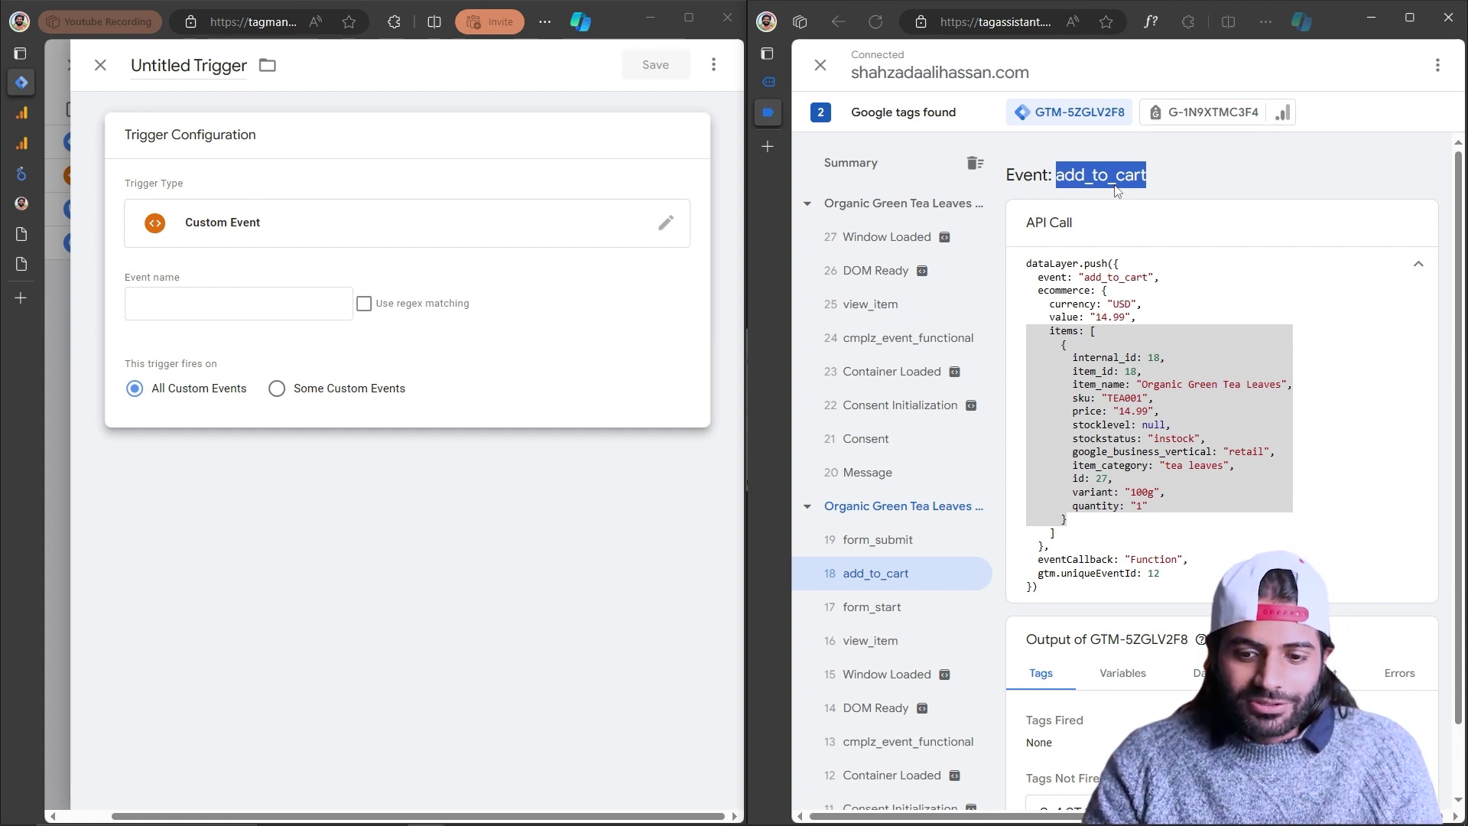
pyautogui.click(229, 304)
pyautogui.hotkey('ctrl', 'v')
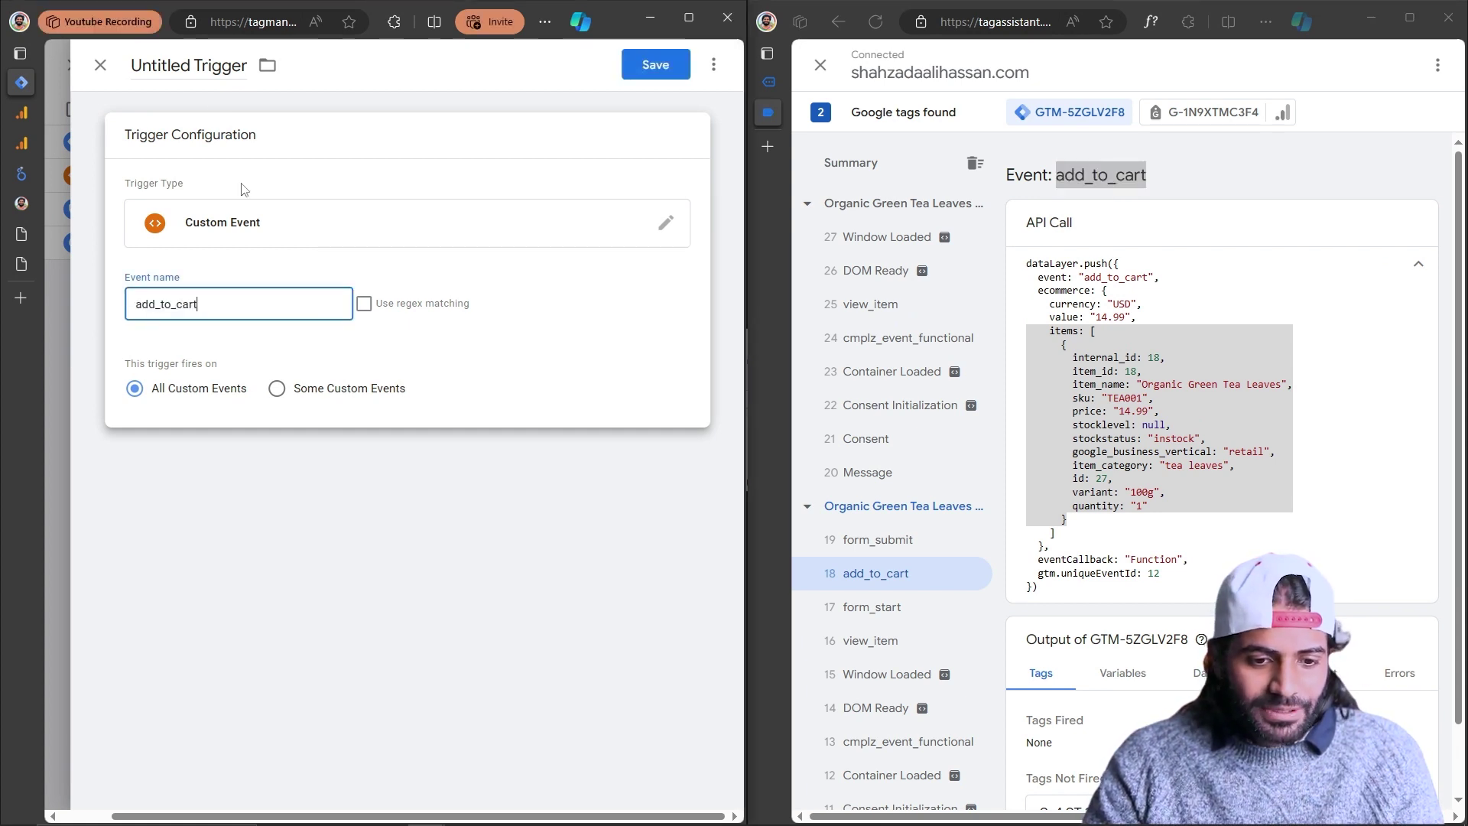
pyautogui.click(204, 78)
pyautogui.write('CE')
pyautogui.hotkey('ctrl', 'v')
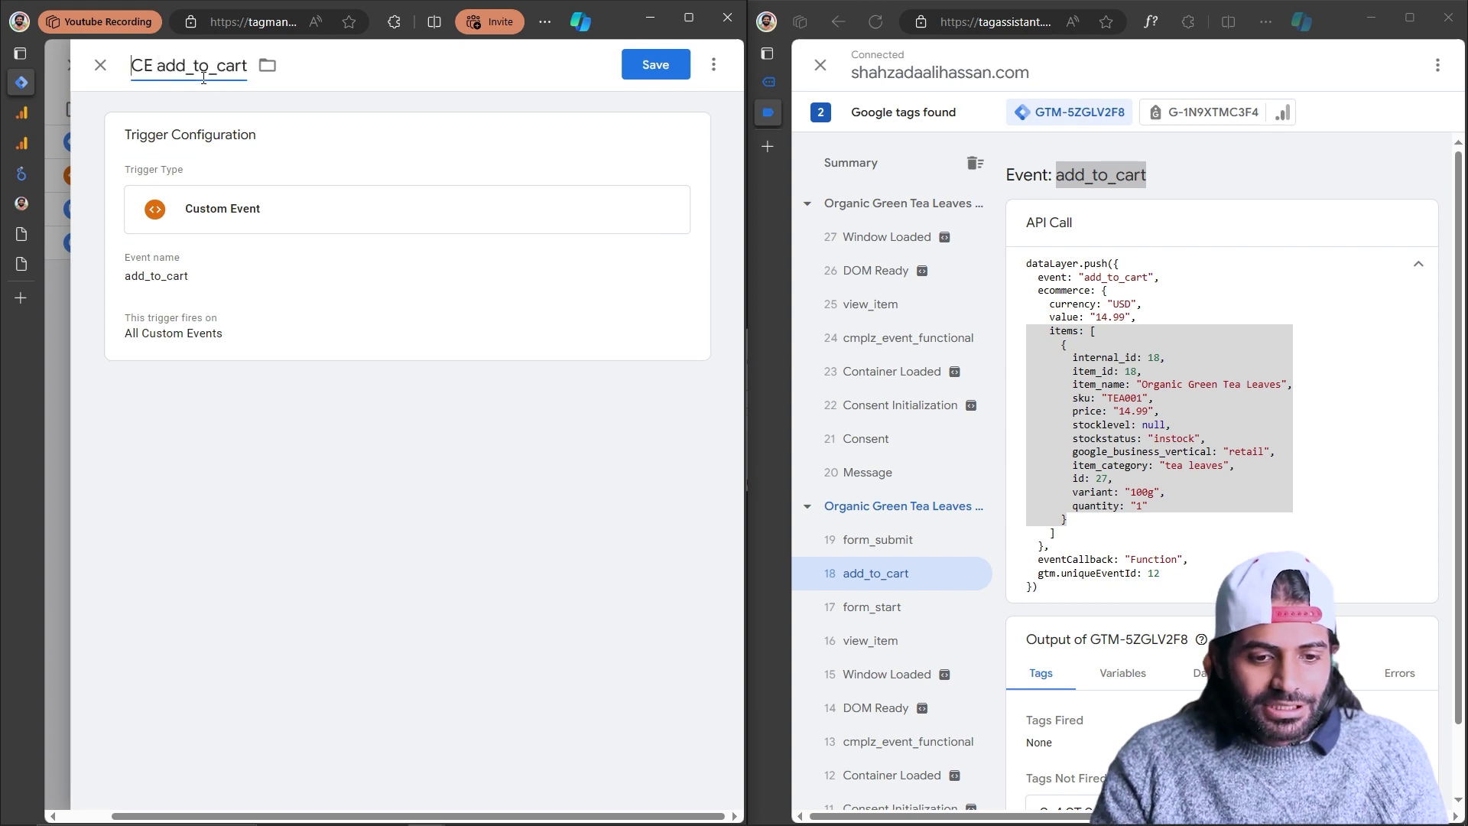
pyautogui.click(654, 64)
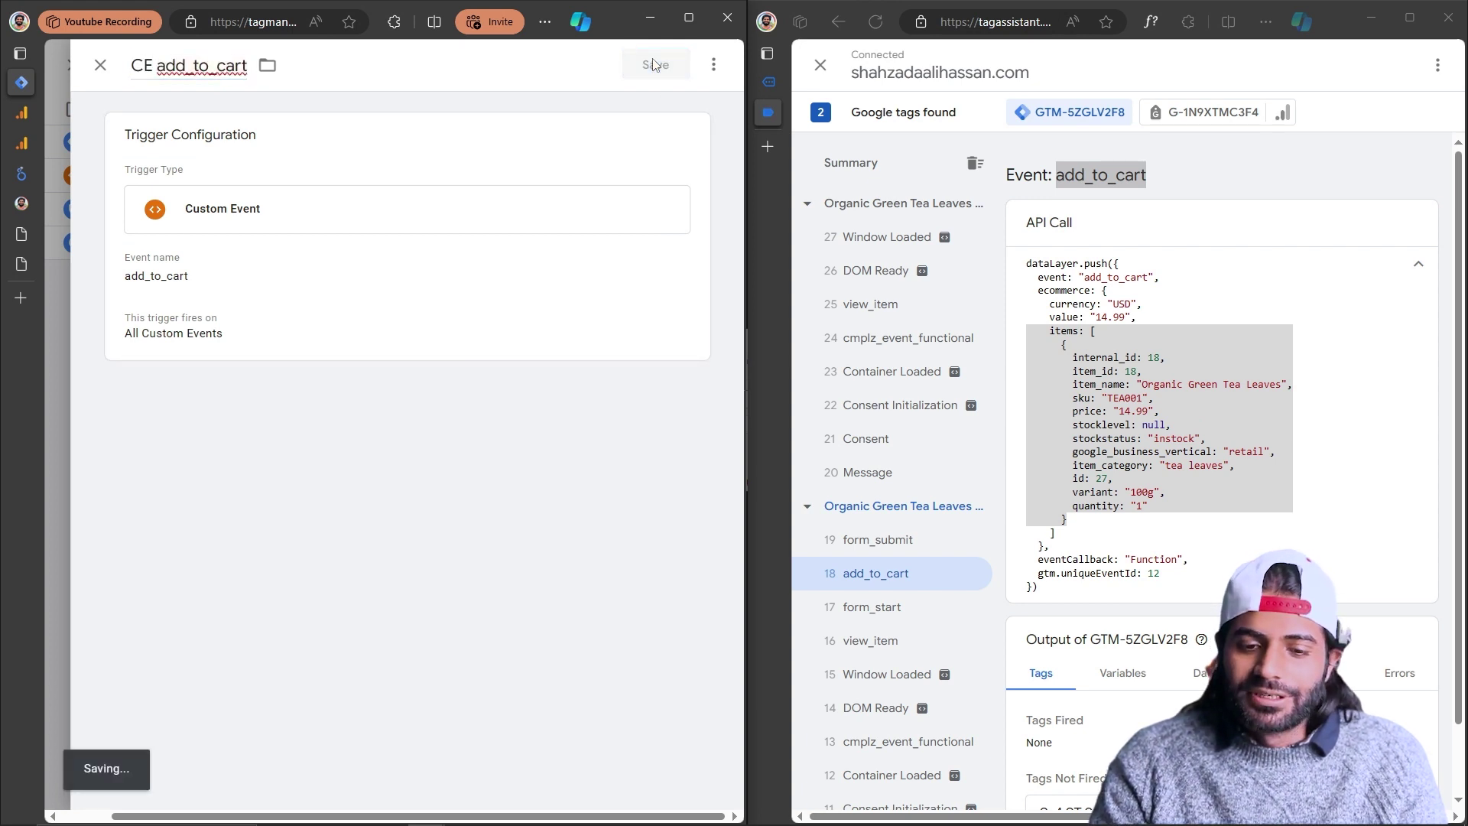
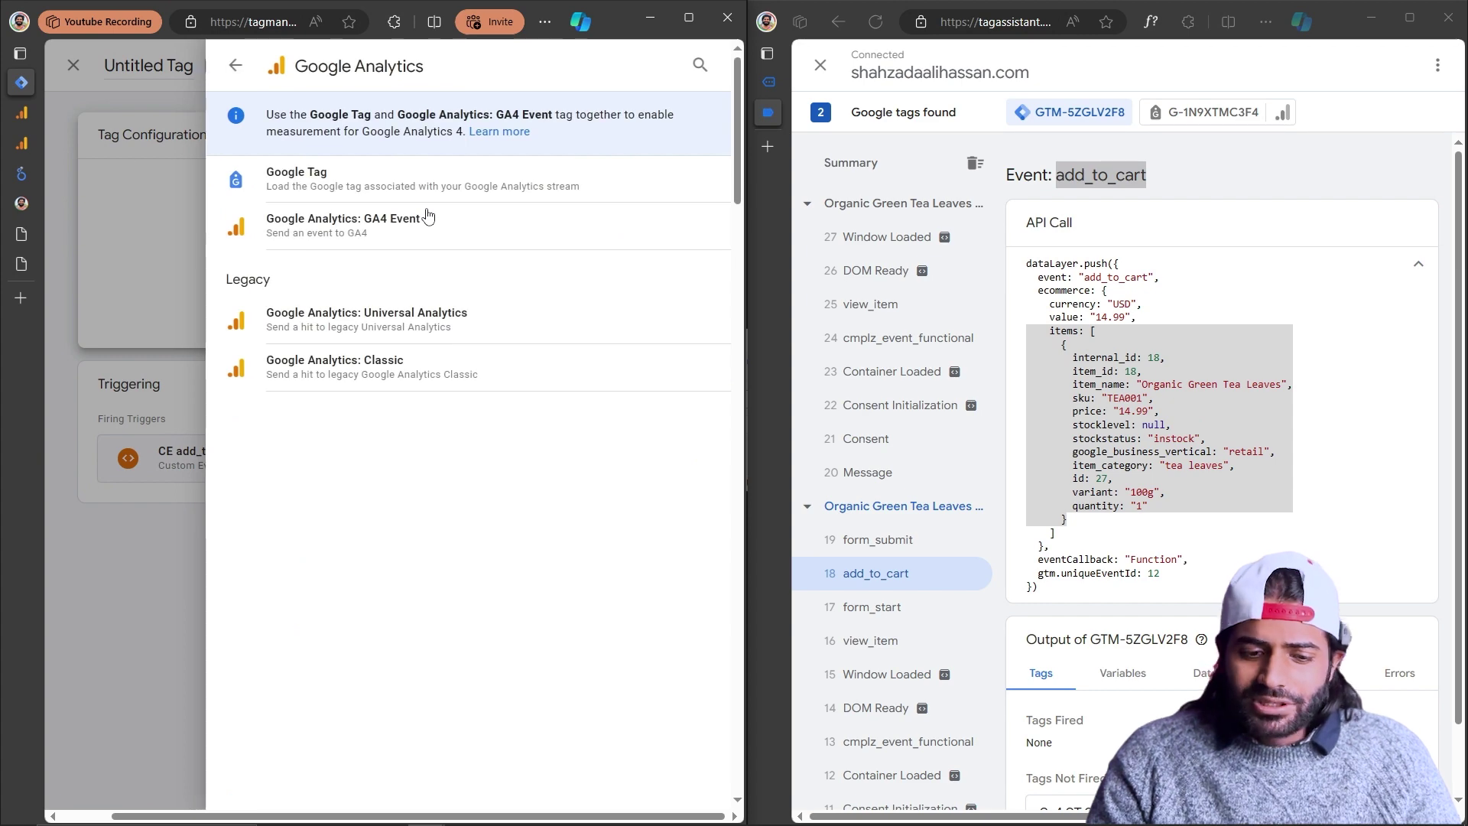
# Make the new tag a Google Analytics: GA4 Event tag and maximize the Tag Manager window.
pyautogui.click(430, 236)
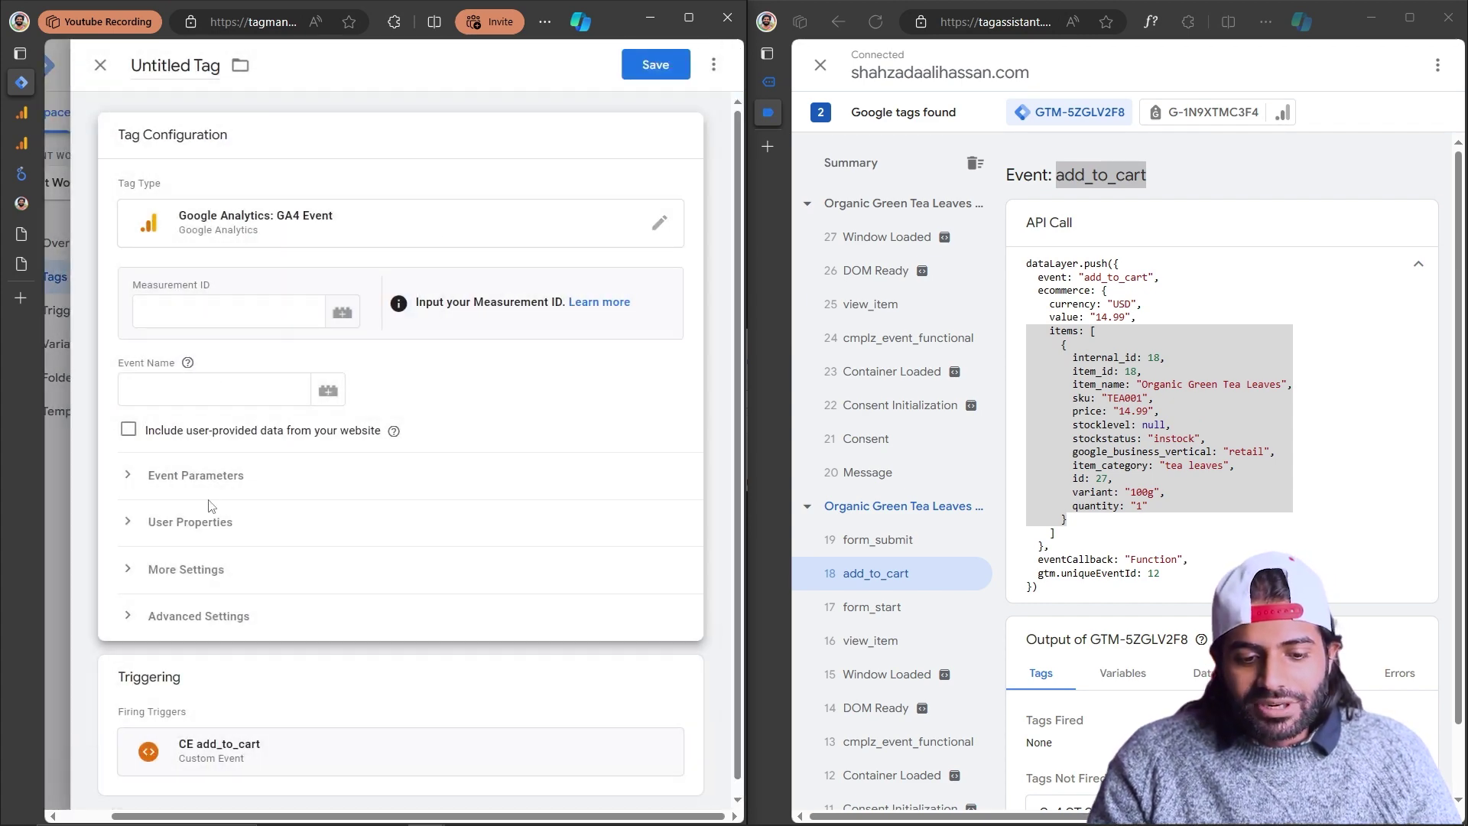
pyautogui.click(237, 311)
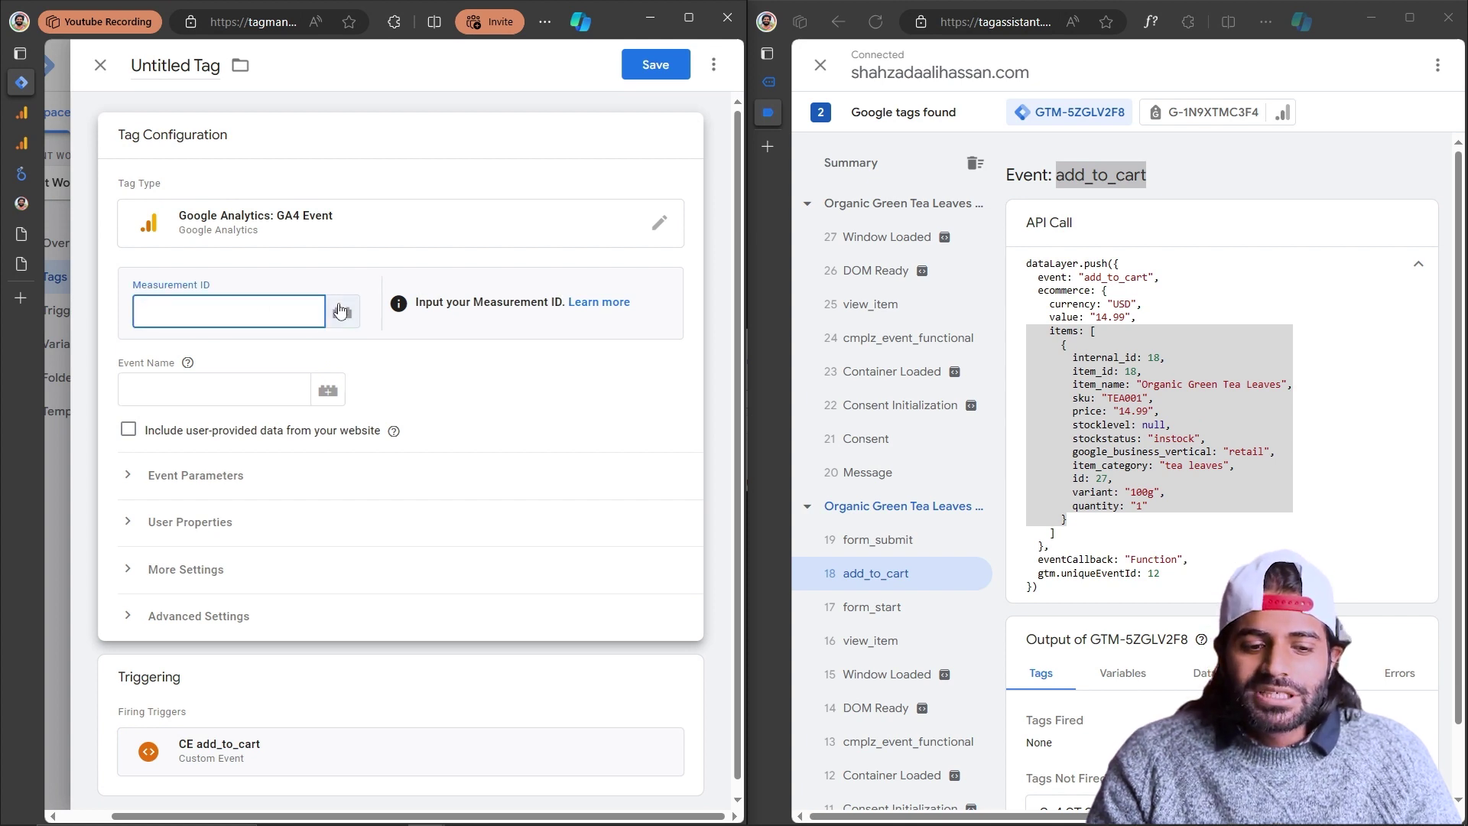
pyautogui.click(688, 17)
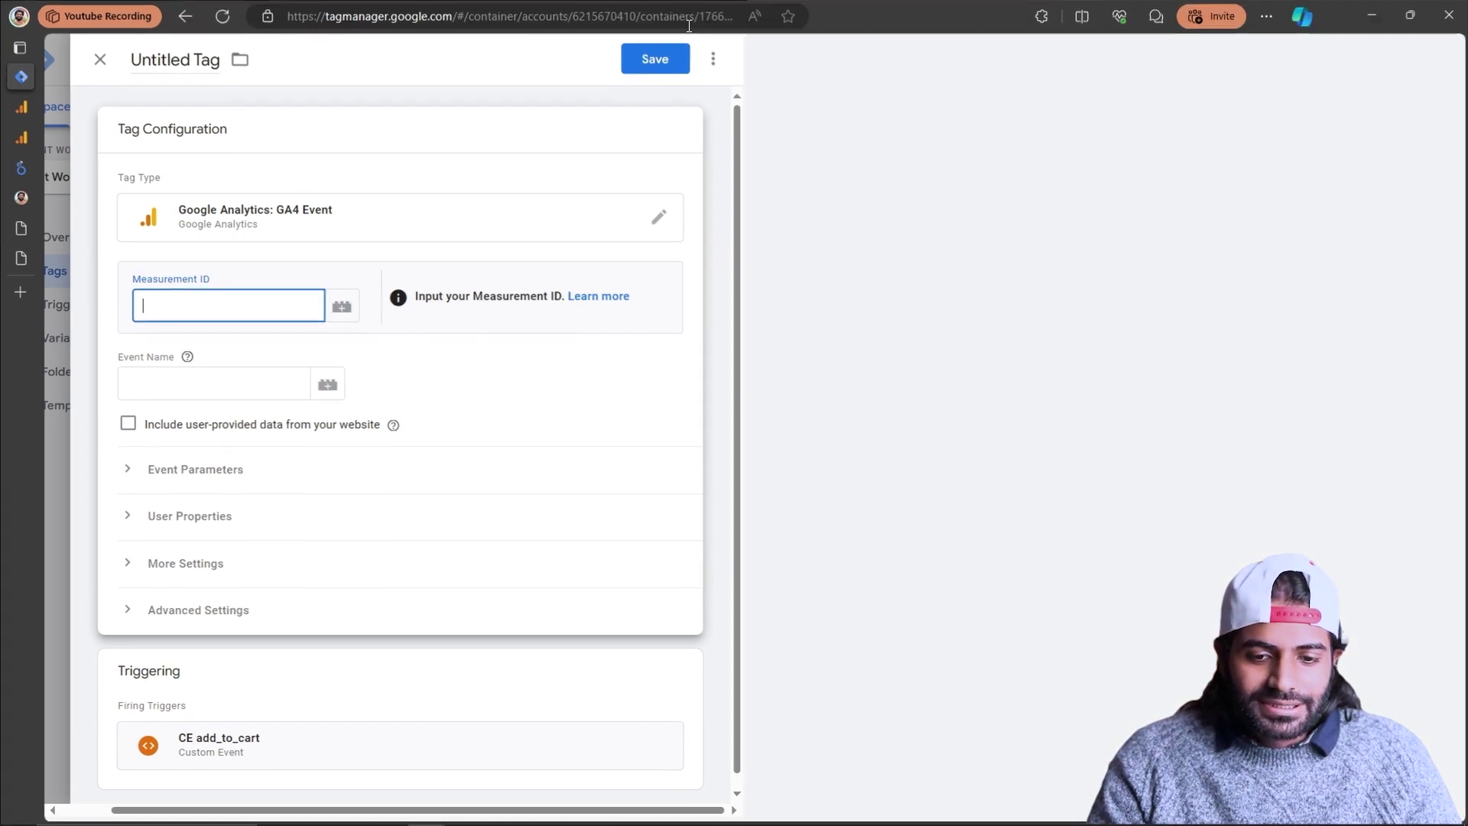
# Look up the measurement ID G-1N9XTMC3F4 in Google Analytics and paste it into the tag.
pyautogui.click(15, 113)
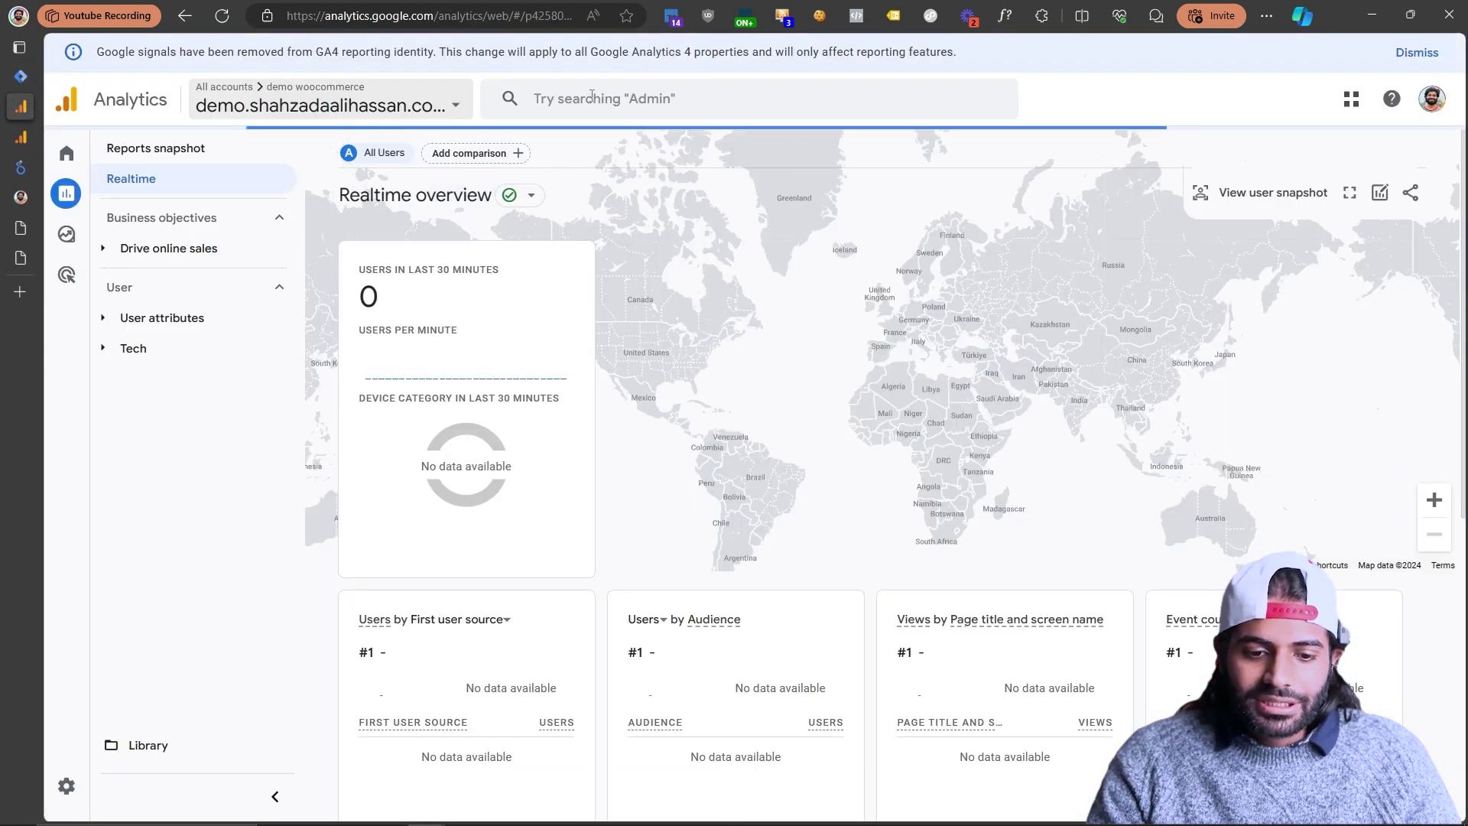
pyautogui.click(591, 97)
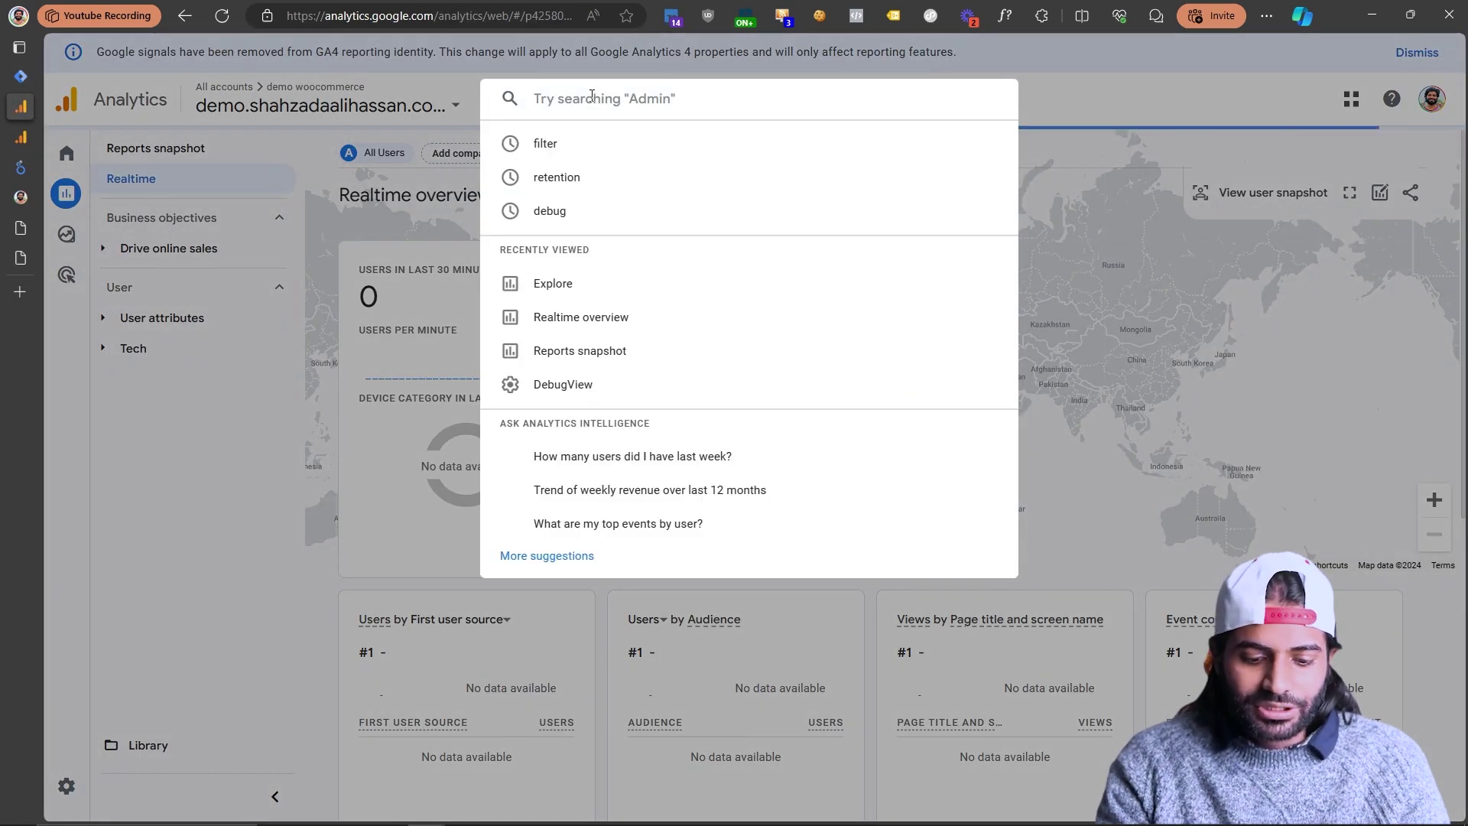
pyautogui.write('measuremnt id')
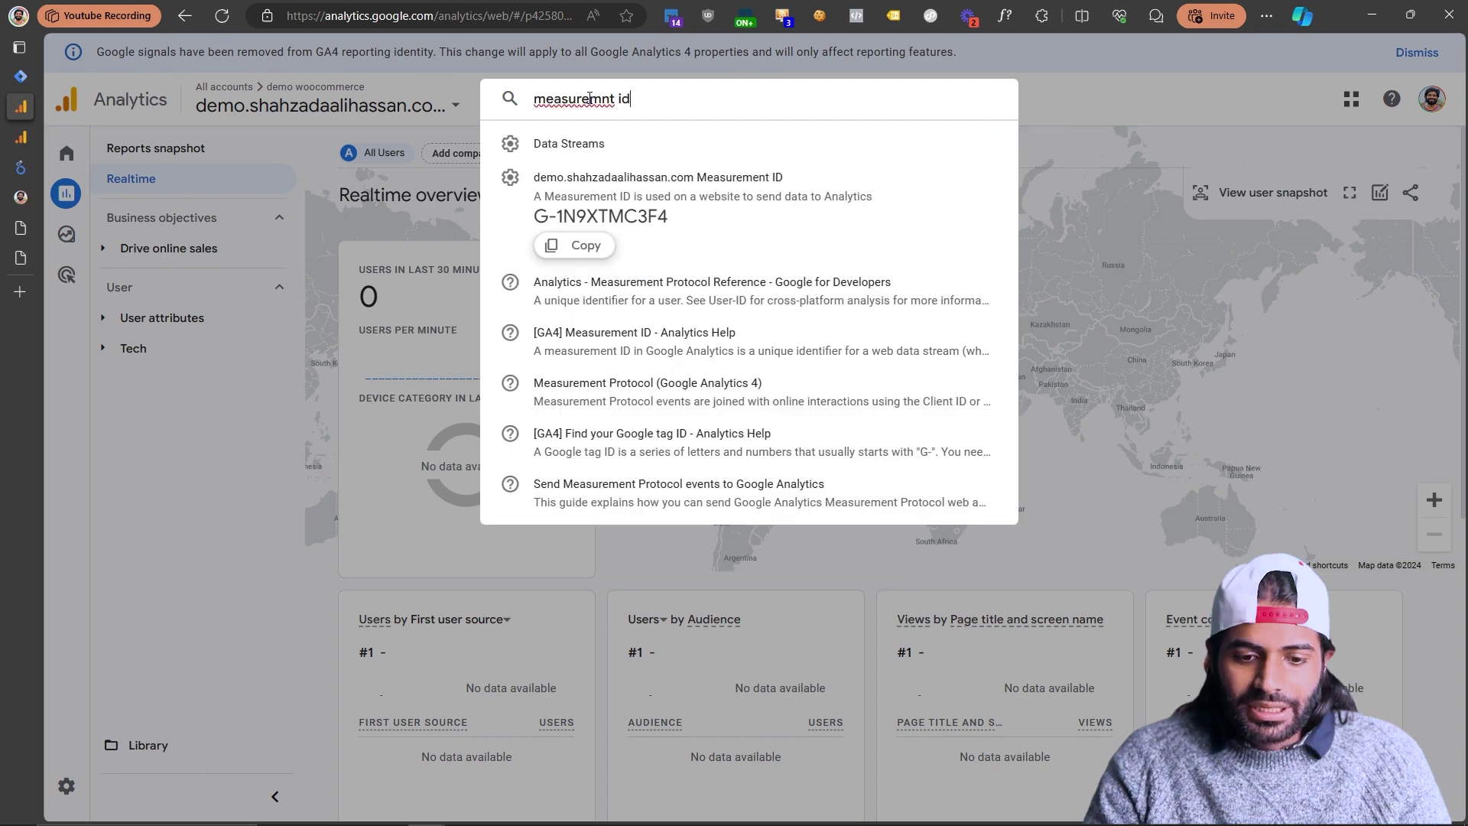
pyautogui.rightClick(589, 97)
pyautogui.moveTo(579, 108)
pyautogui.click(646, 108)
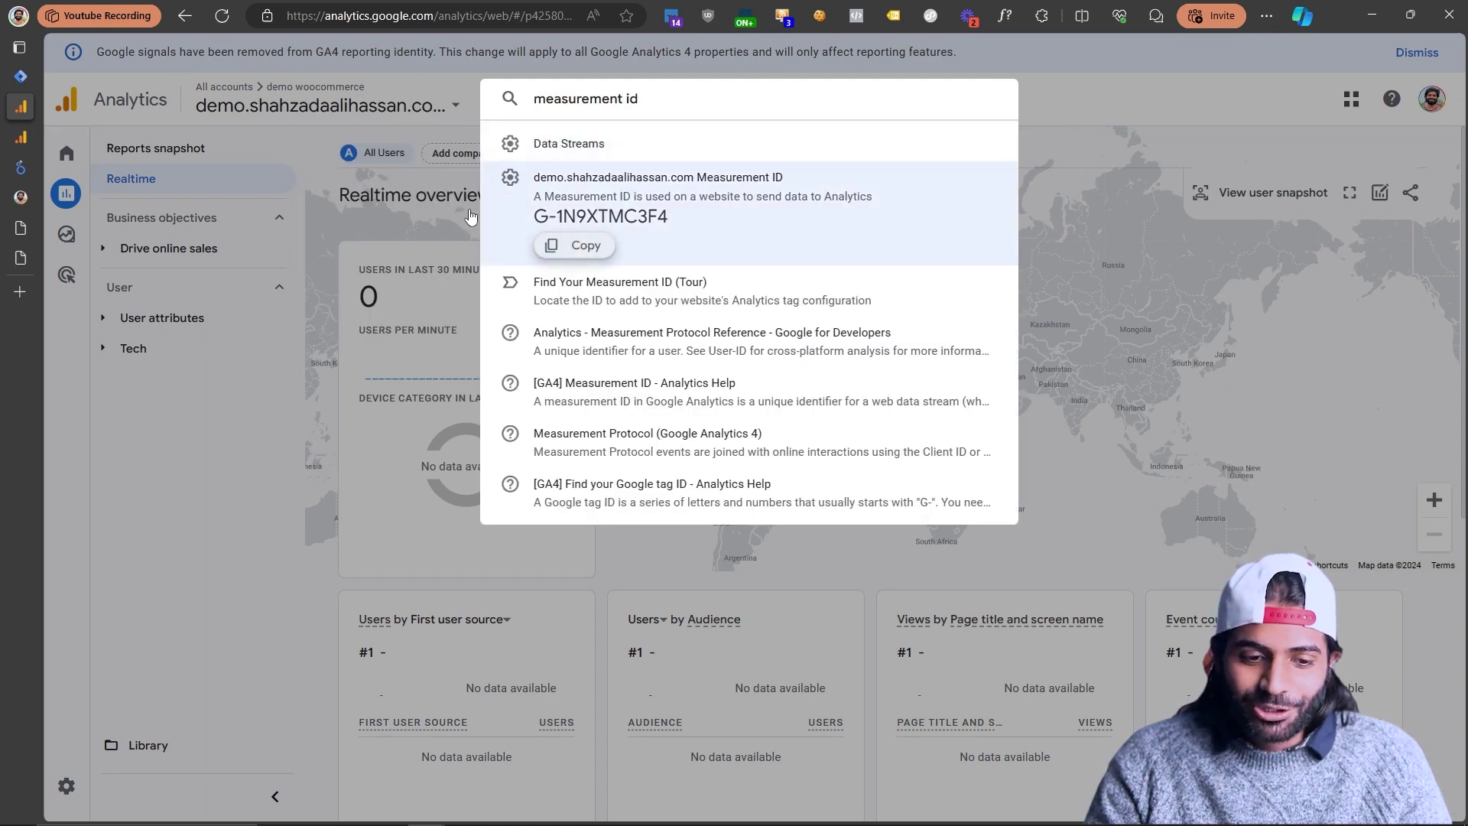
pyautogui.click(20, 75)
pyautogui.write('G-1N9XTMC3F4')
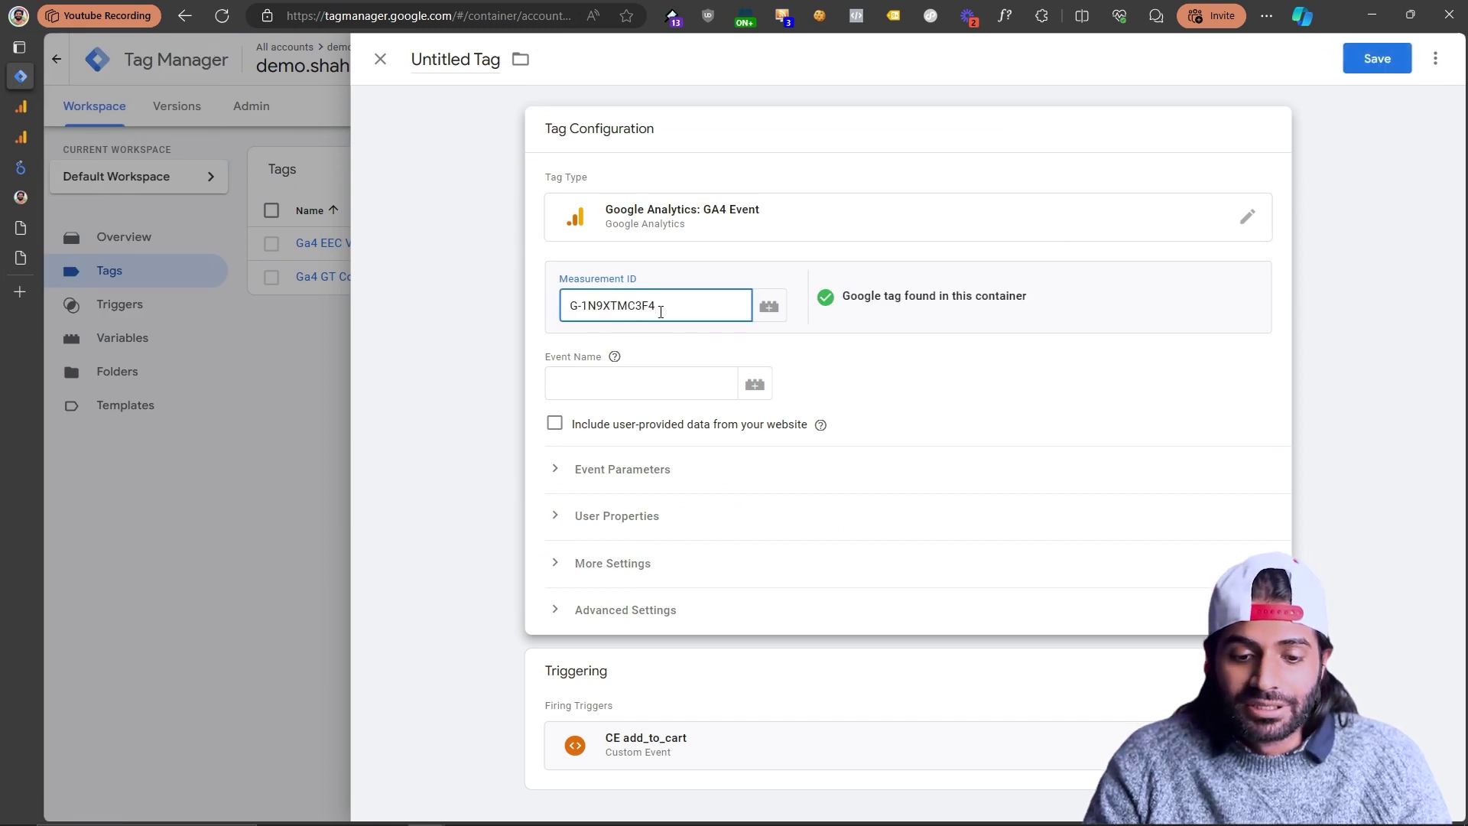
# Swap the Measurement ID for the {{Ga4 Measurment ID}} variable and set Event Name to add_to_cart.
pyautogui.hotkey('ctrl', 'a')
pyautogui.write('{{')
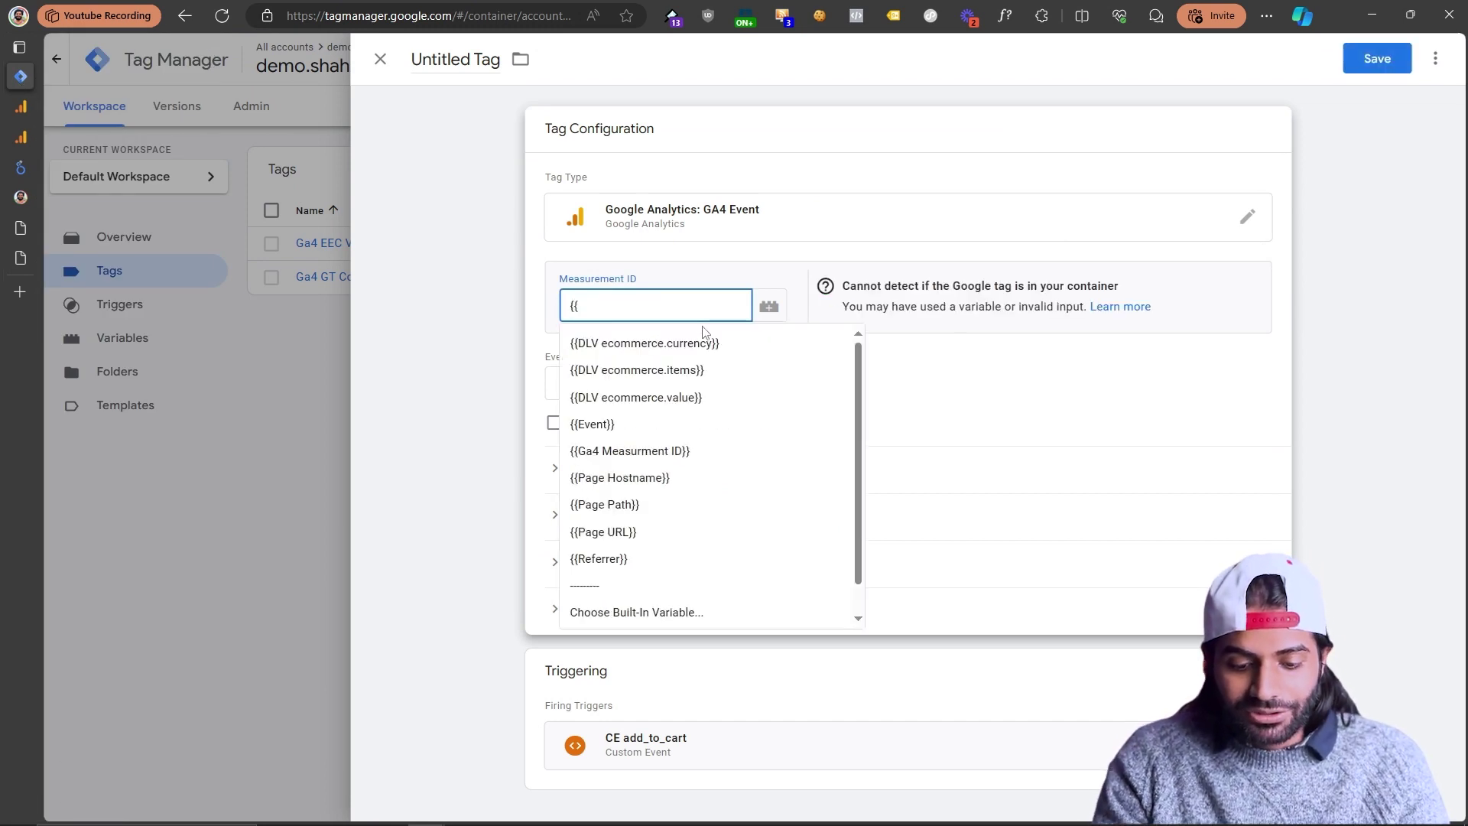
pyautogui.write('mea')
pyautogui.click(698, 336)
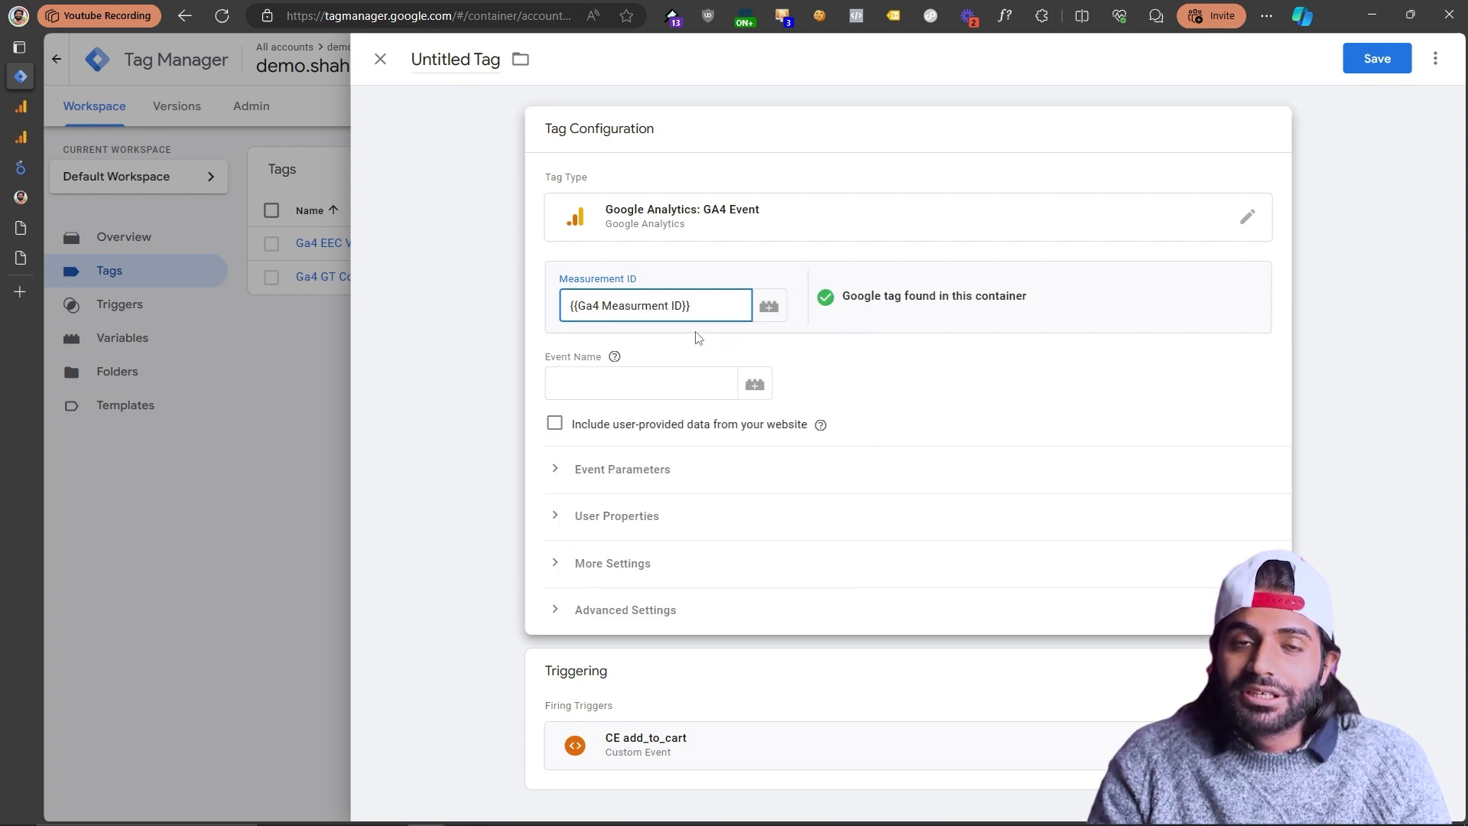
pyautogui.click(623, 384)
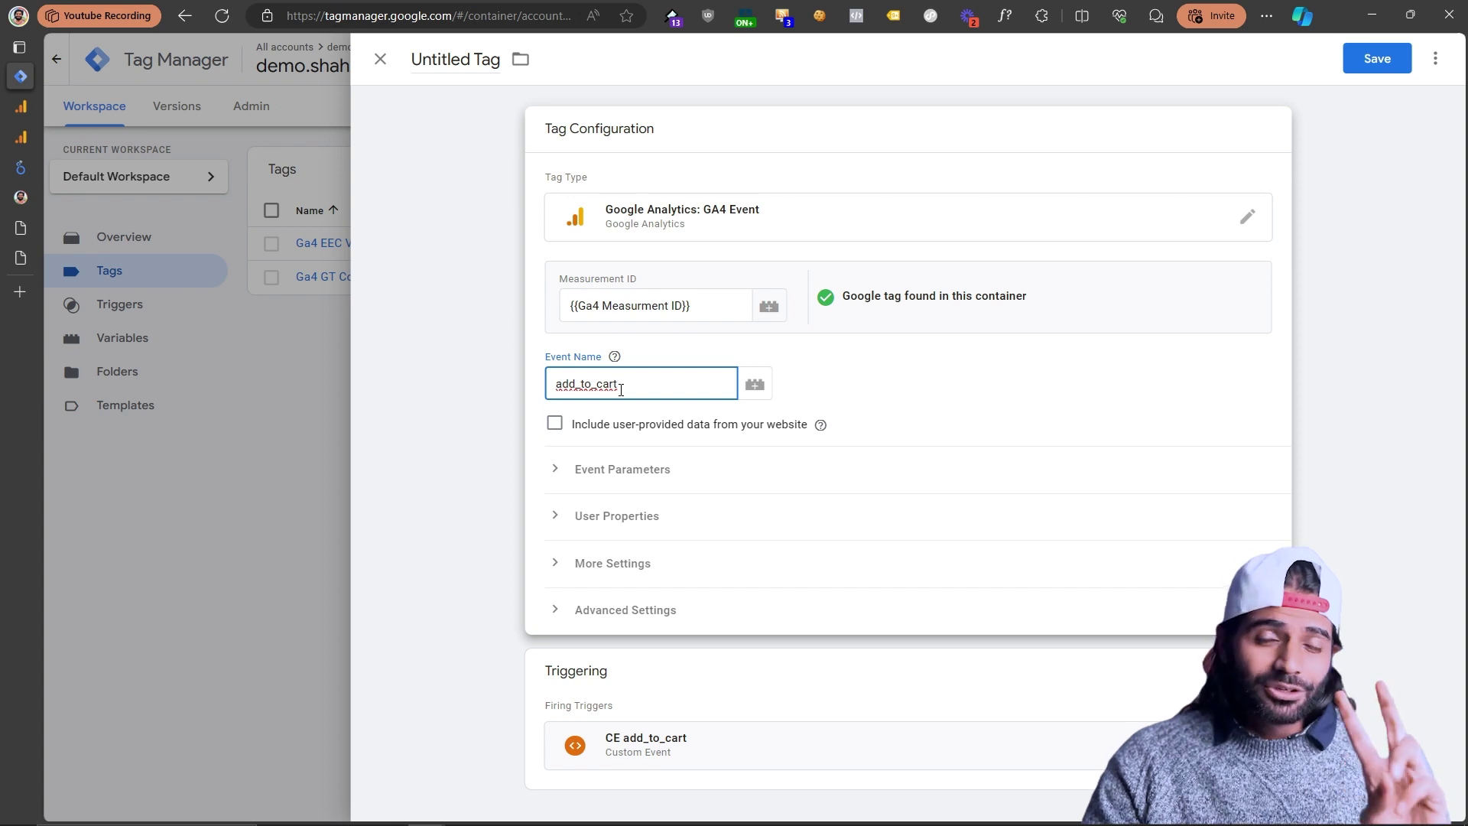
# Add a 'value' event parameter row, then delete all event parameter rows.
pyautogui.click(601, 469)
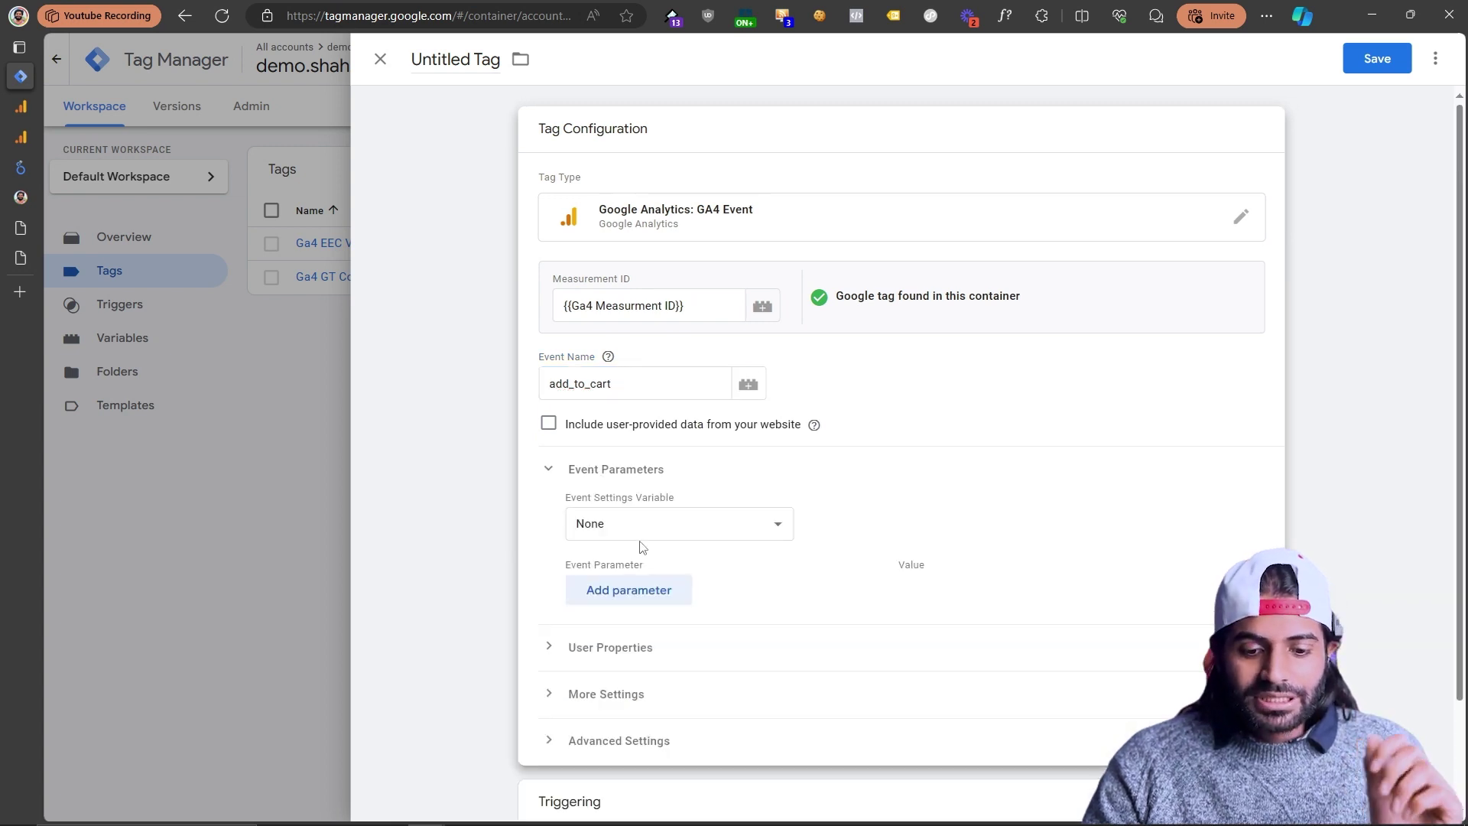
pyautogui.click(637, 596)
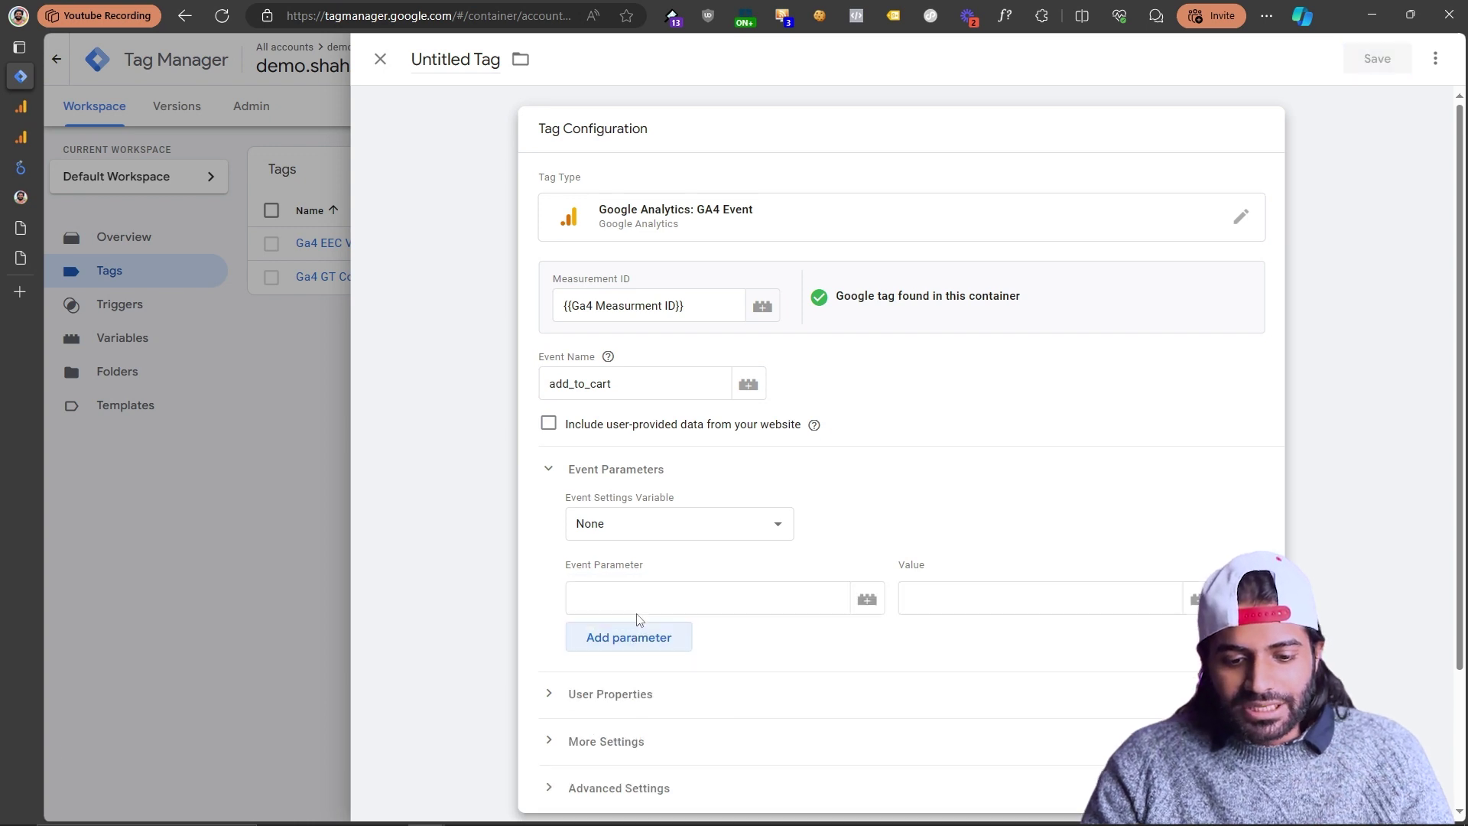
pyautogui.click(620, 598)
pyautogui.write('value')
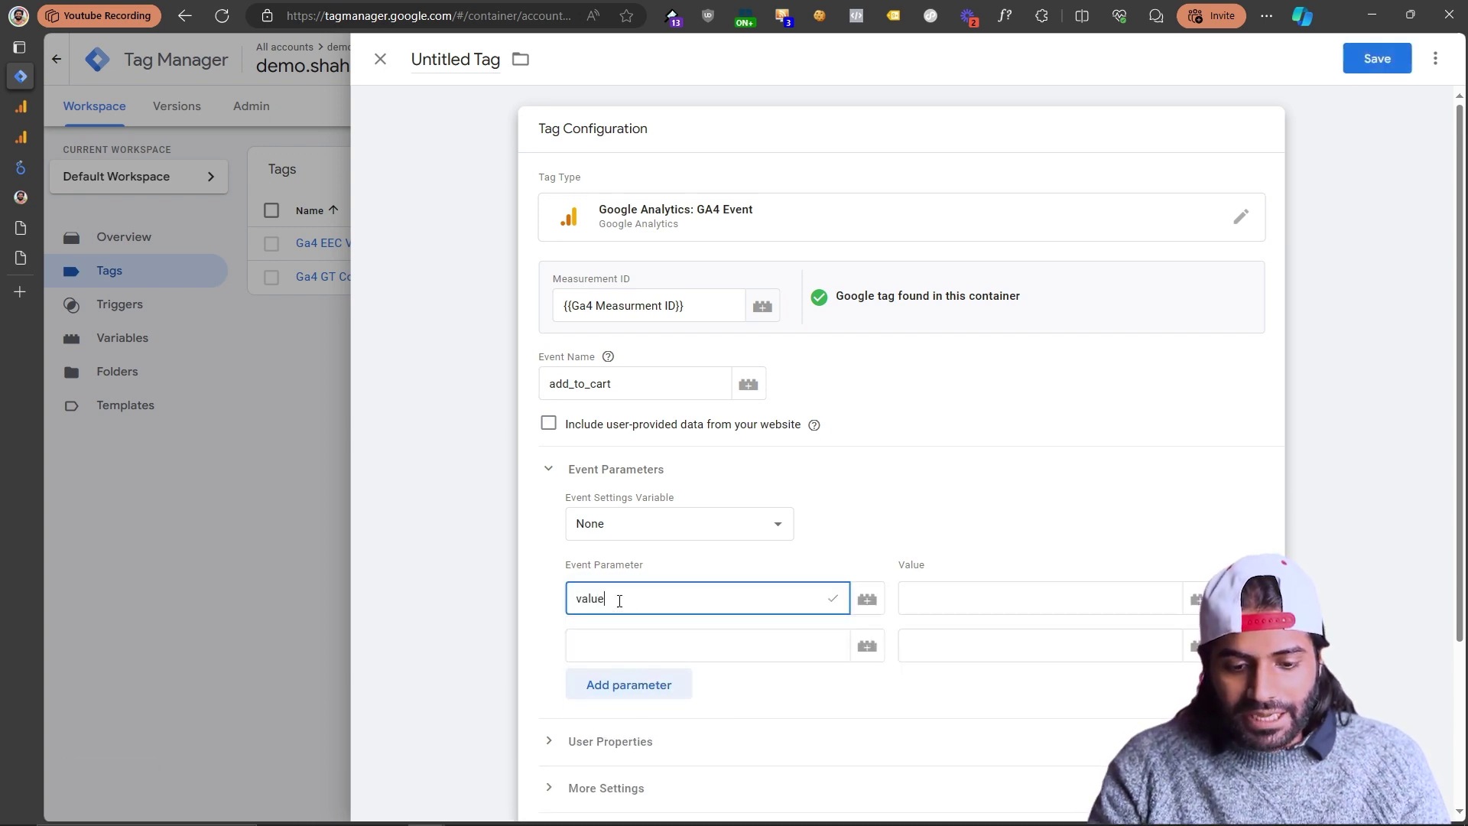
pyautogui.press('Tab')
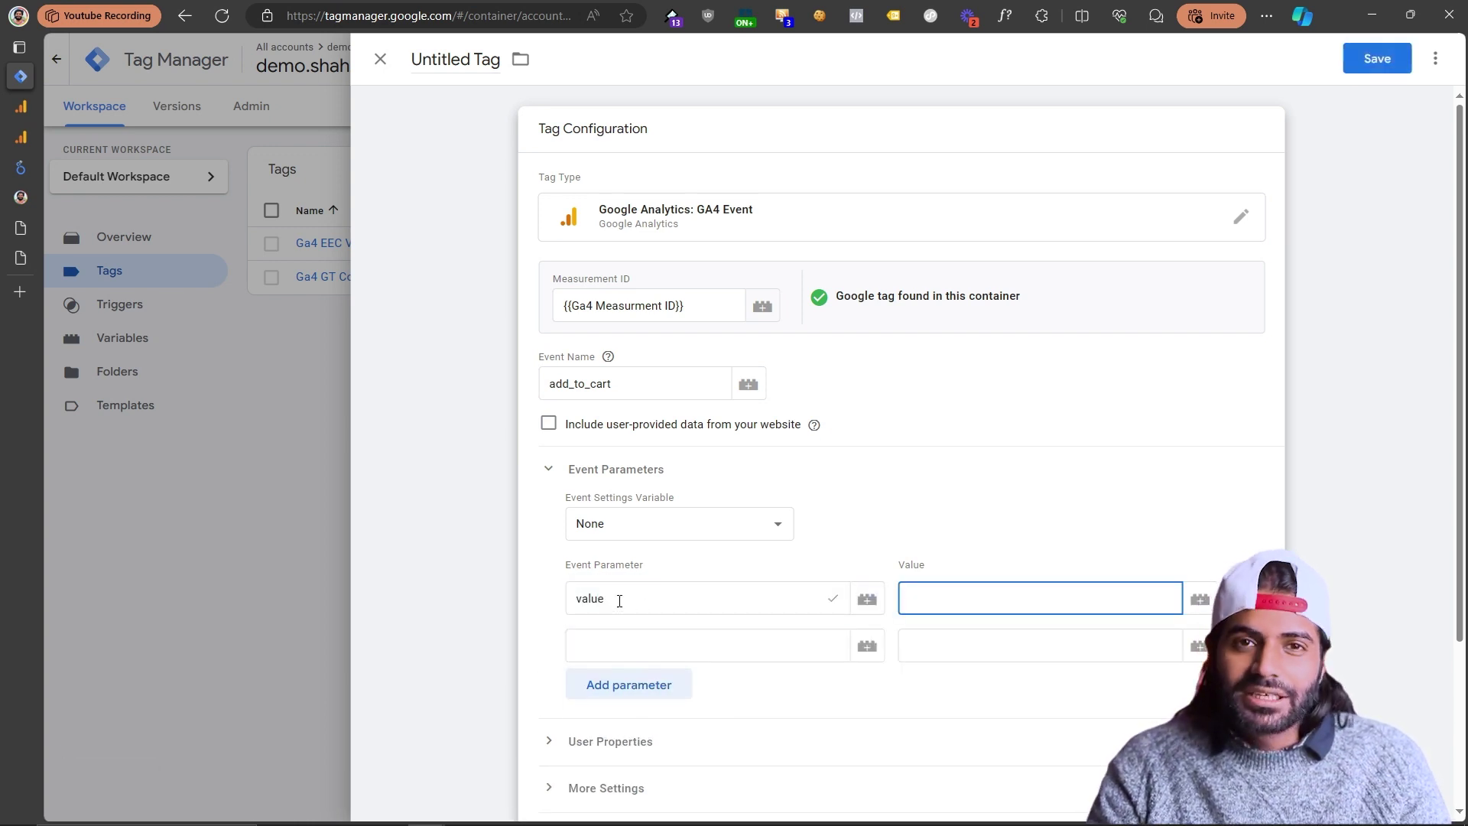
pyautogui.click(1214, 584)
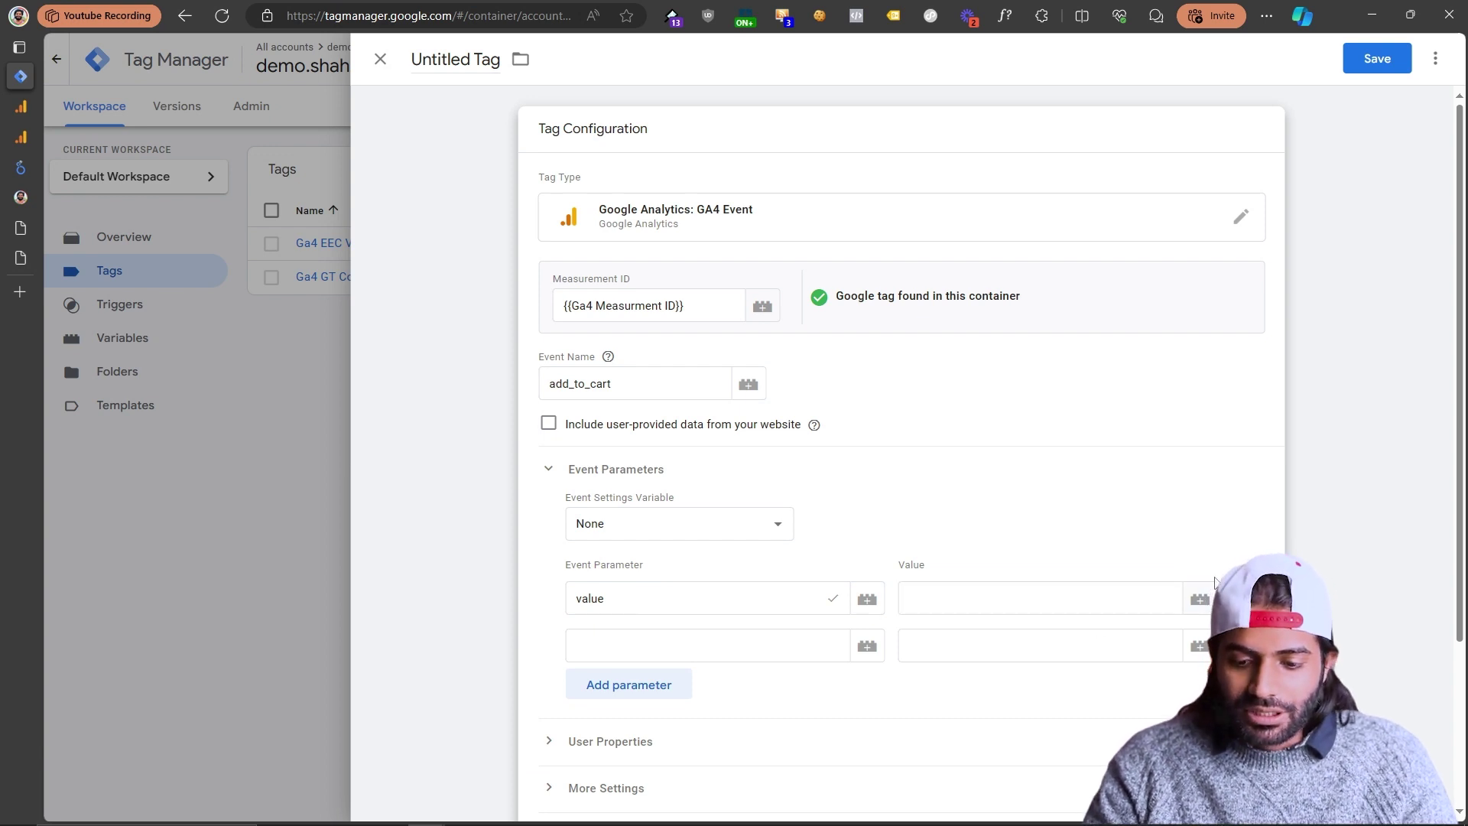
pyautogui.click(1242, 646)
pyautogui.click(1243, 598)
# Under More Settings, enable Send Ecommerce data with Data Layer as the source.
pyautogui.scroll(-2, 852, 619)
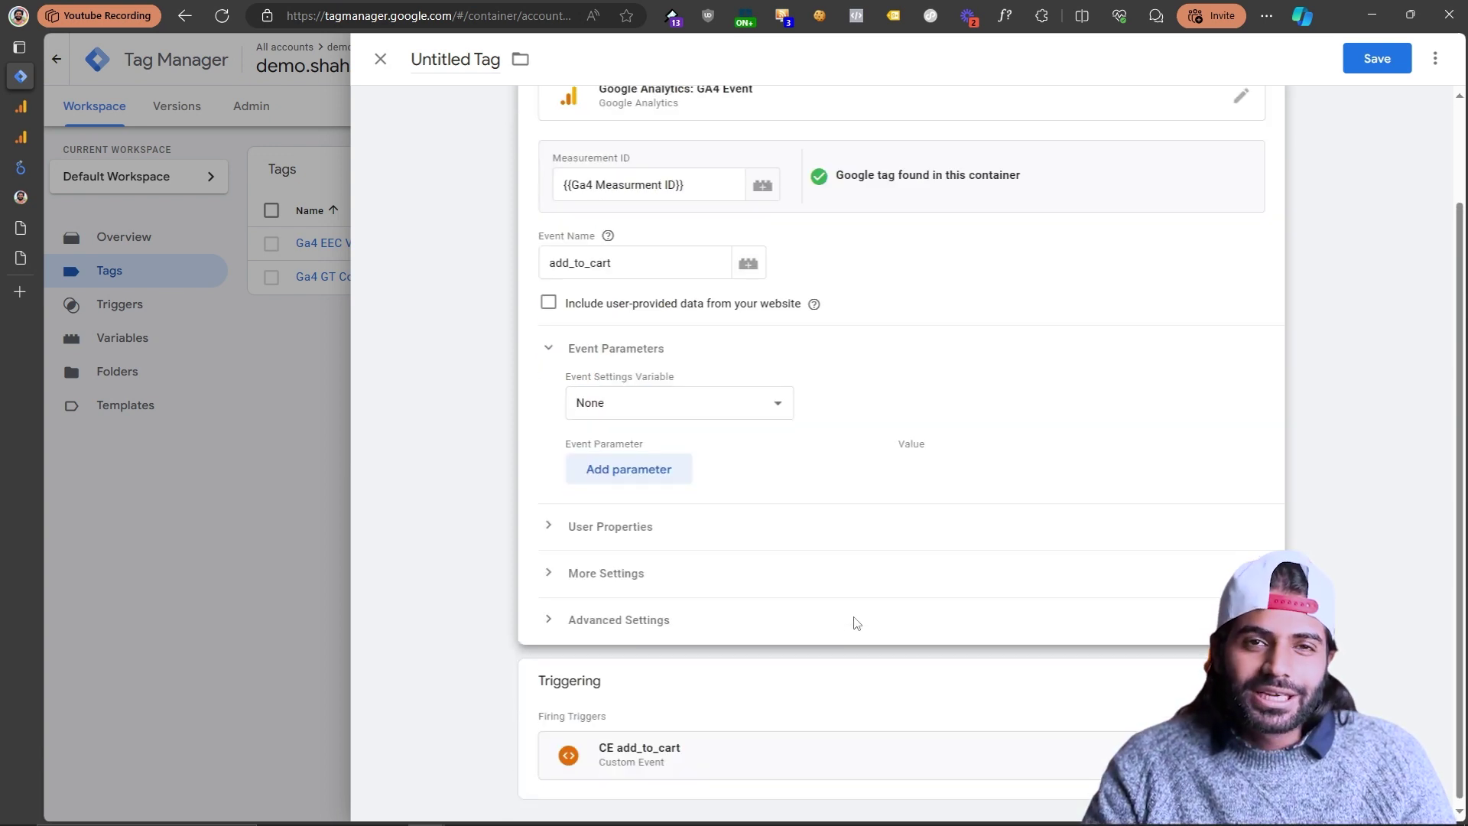
pyautogui.click(655, 583)
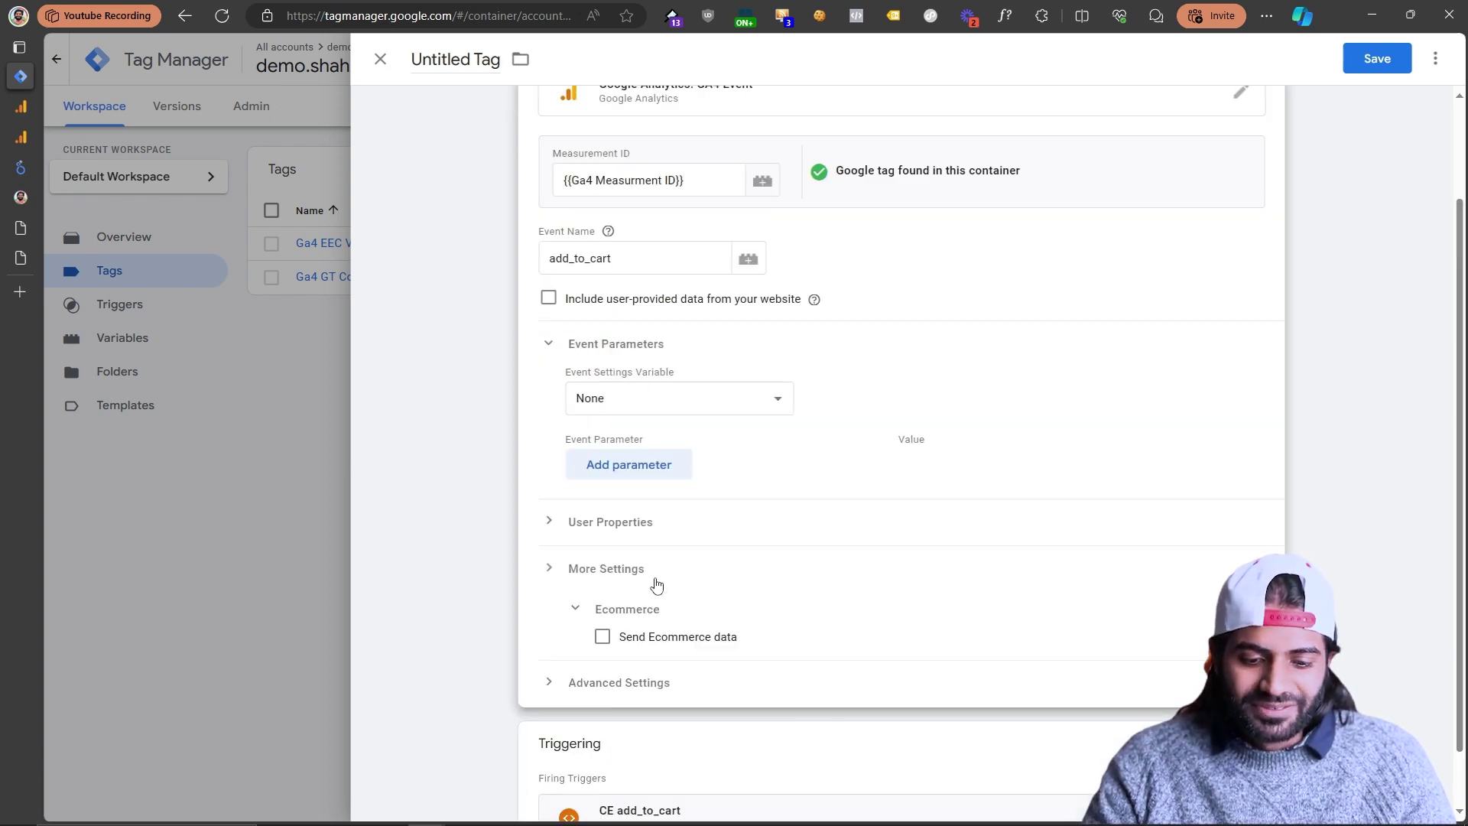
pyautogui.click(603, 640)
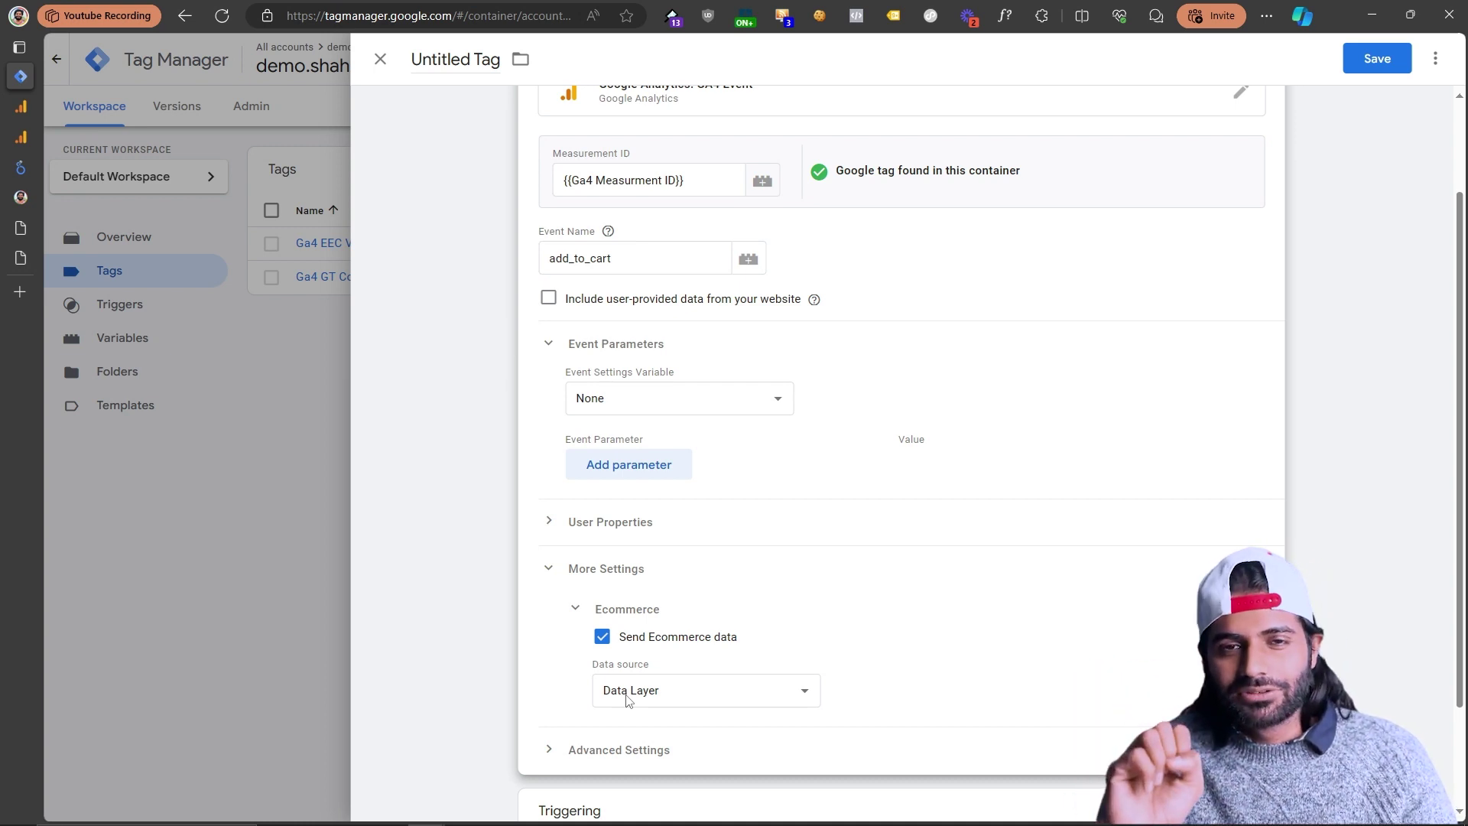
pyautogui.click(469, 57)
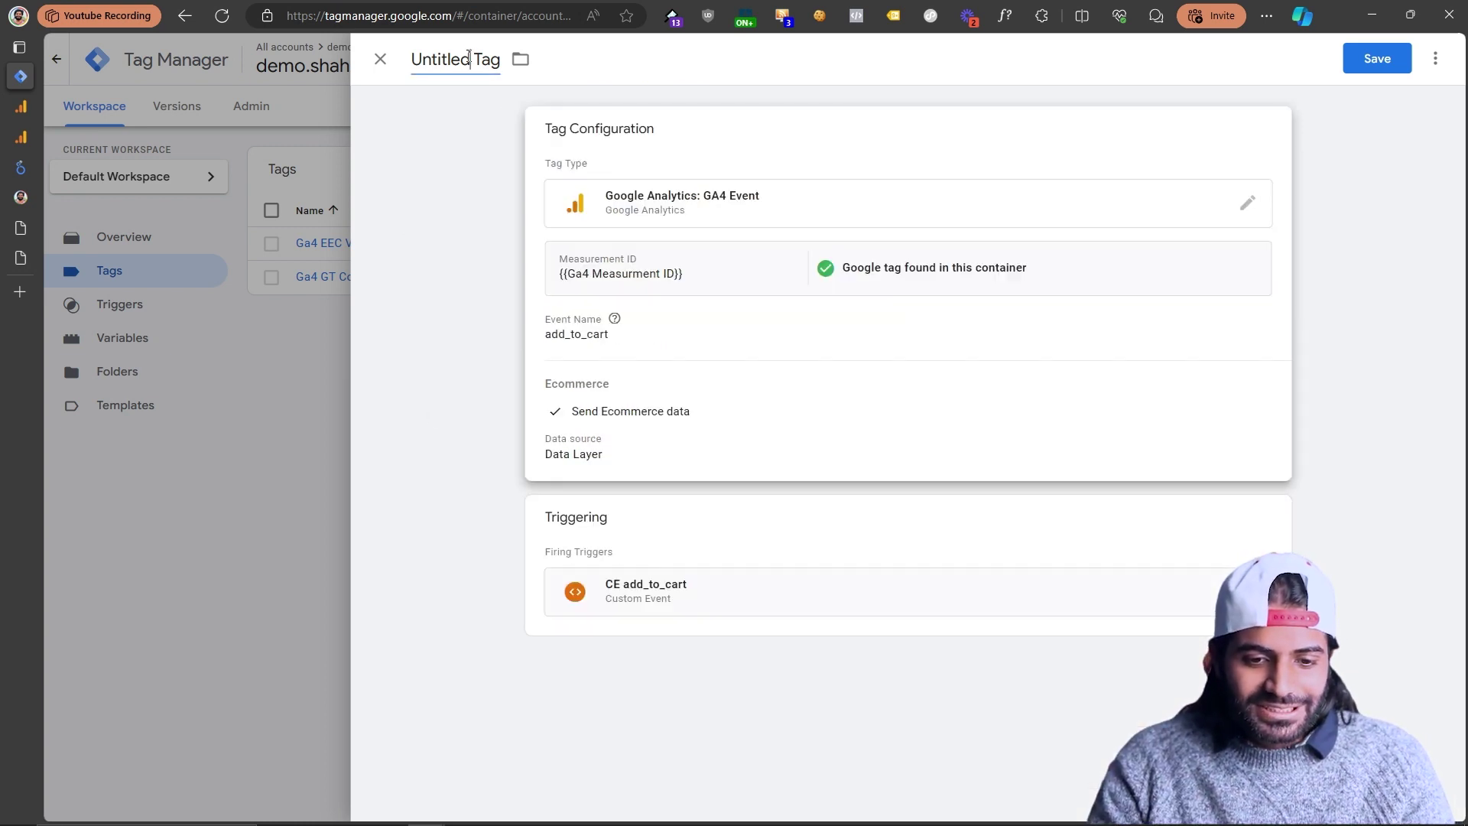
# Name the tag 'GA4 EEC Add To Cart', save it, and launch Preview.
pyautogui.write('GA')
pyautogui.press('BackSpace')
pyautogui.press('BackSpace')
pyautogui.write('GA')
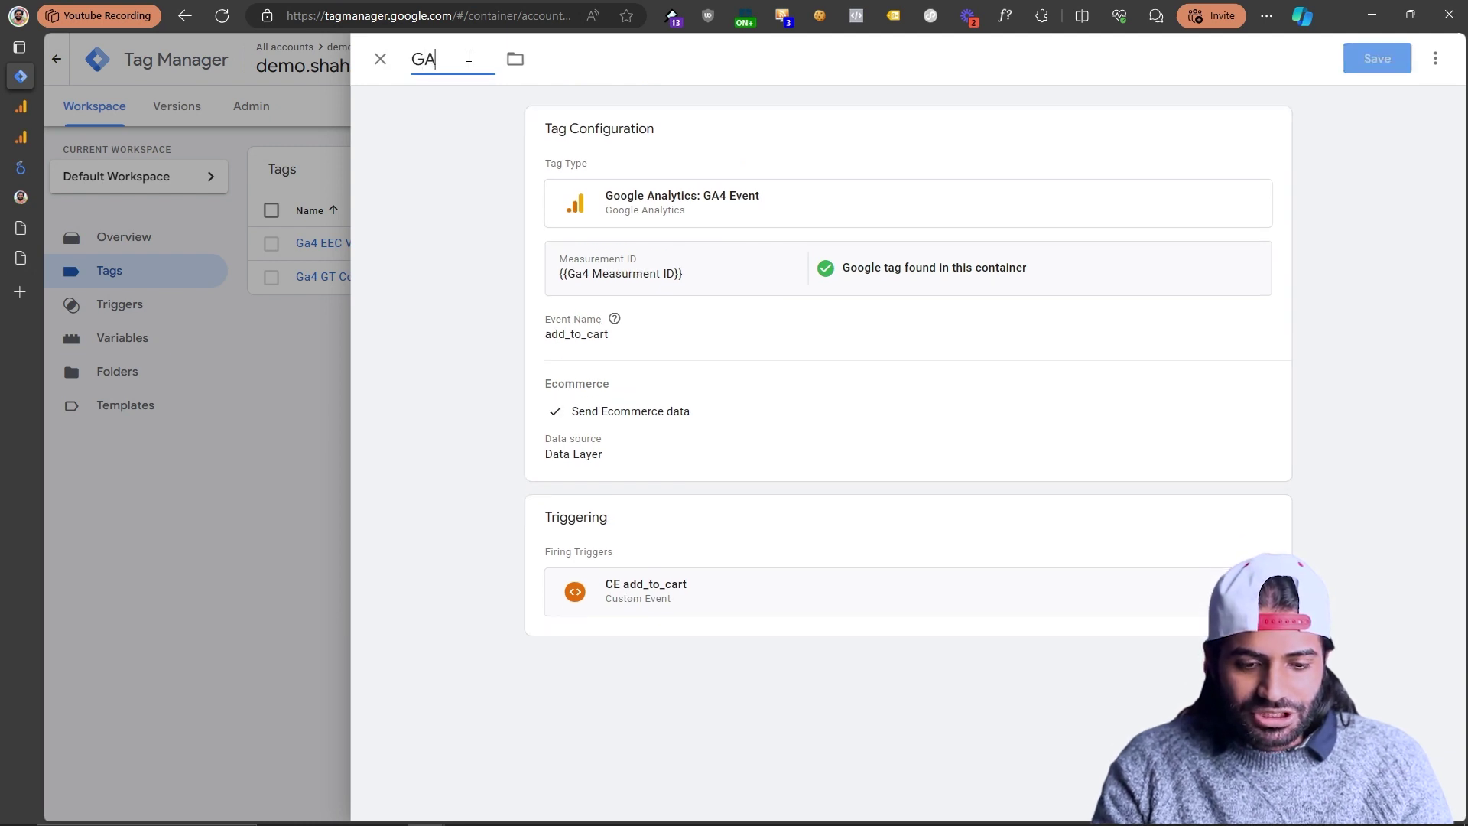
pyautogui.write('4 EEC Add')
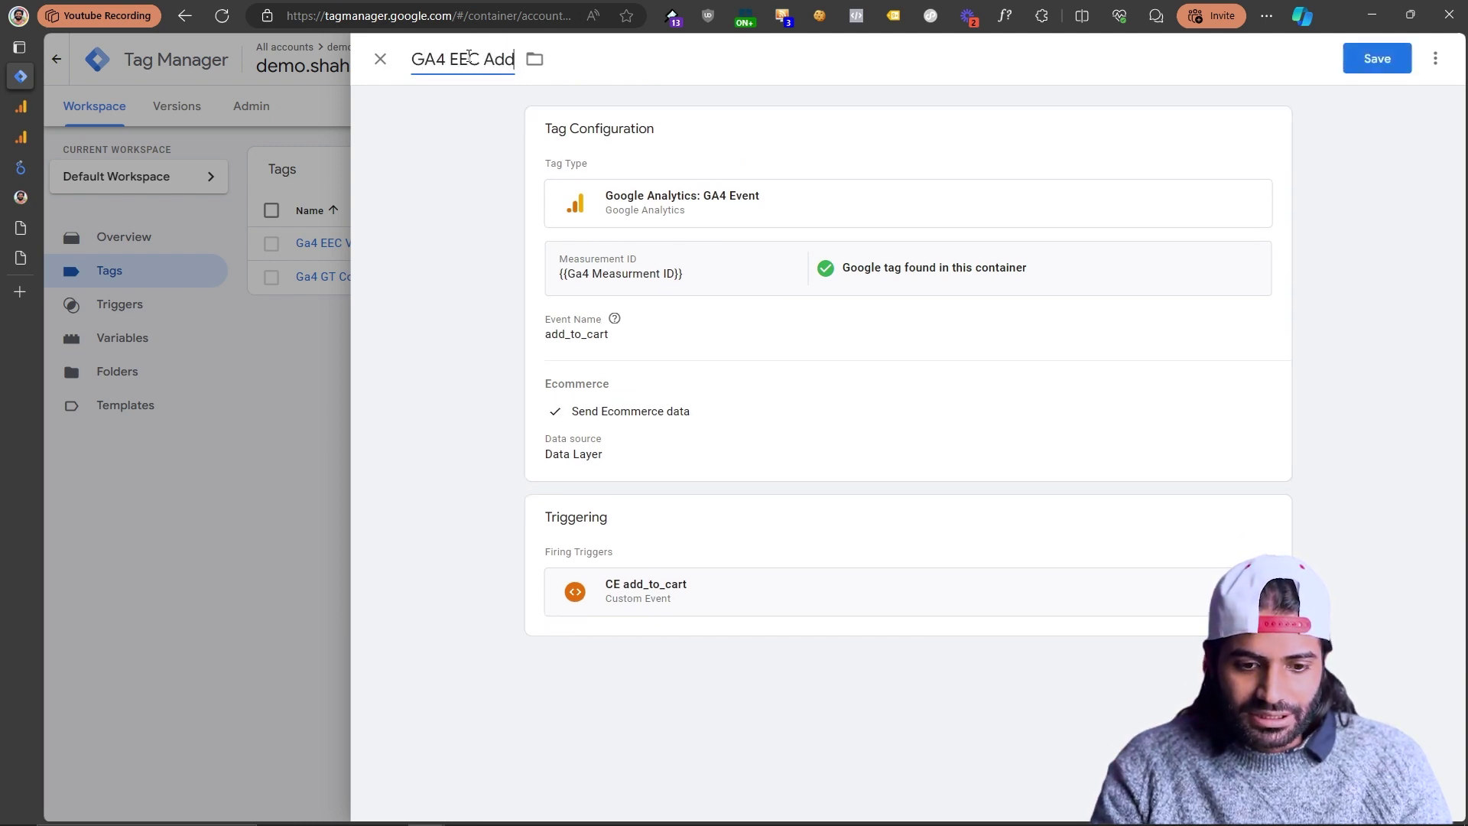
pyautogui.write(' To Cart')
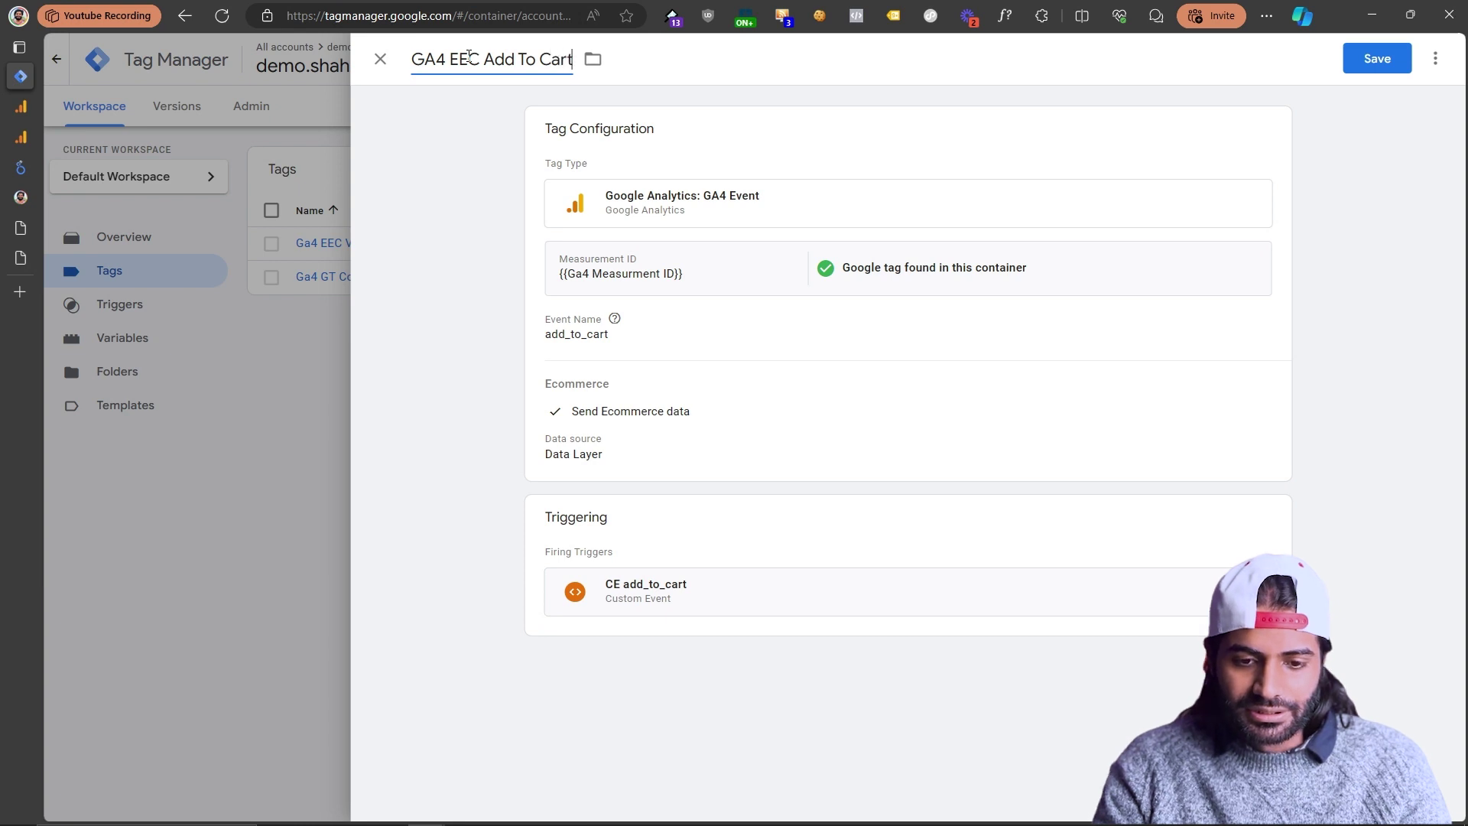
pyautogui.click(1396, 66)
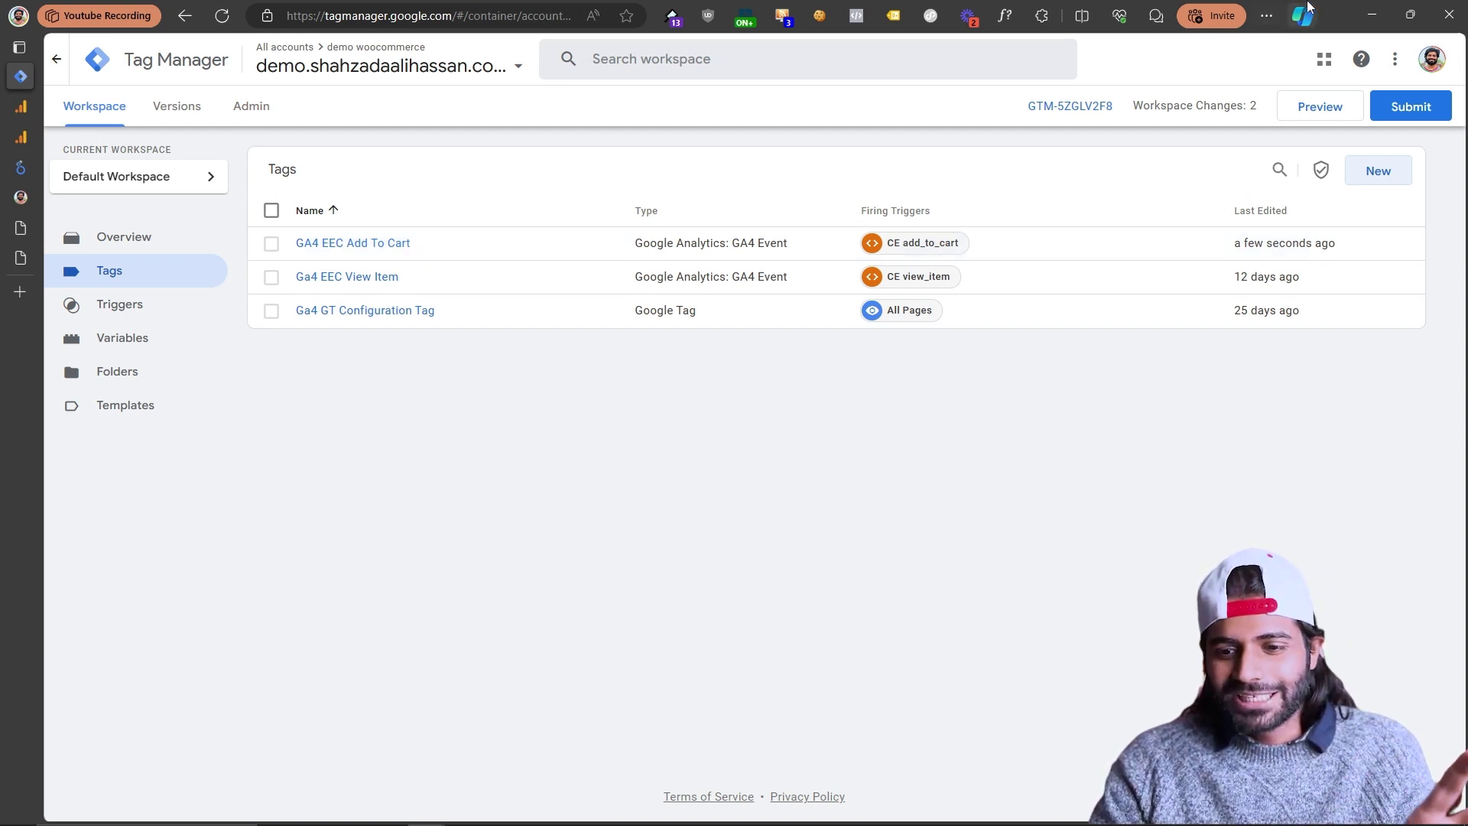
pyautogui.click(1309, 115)
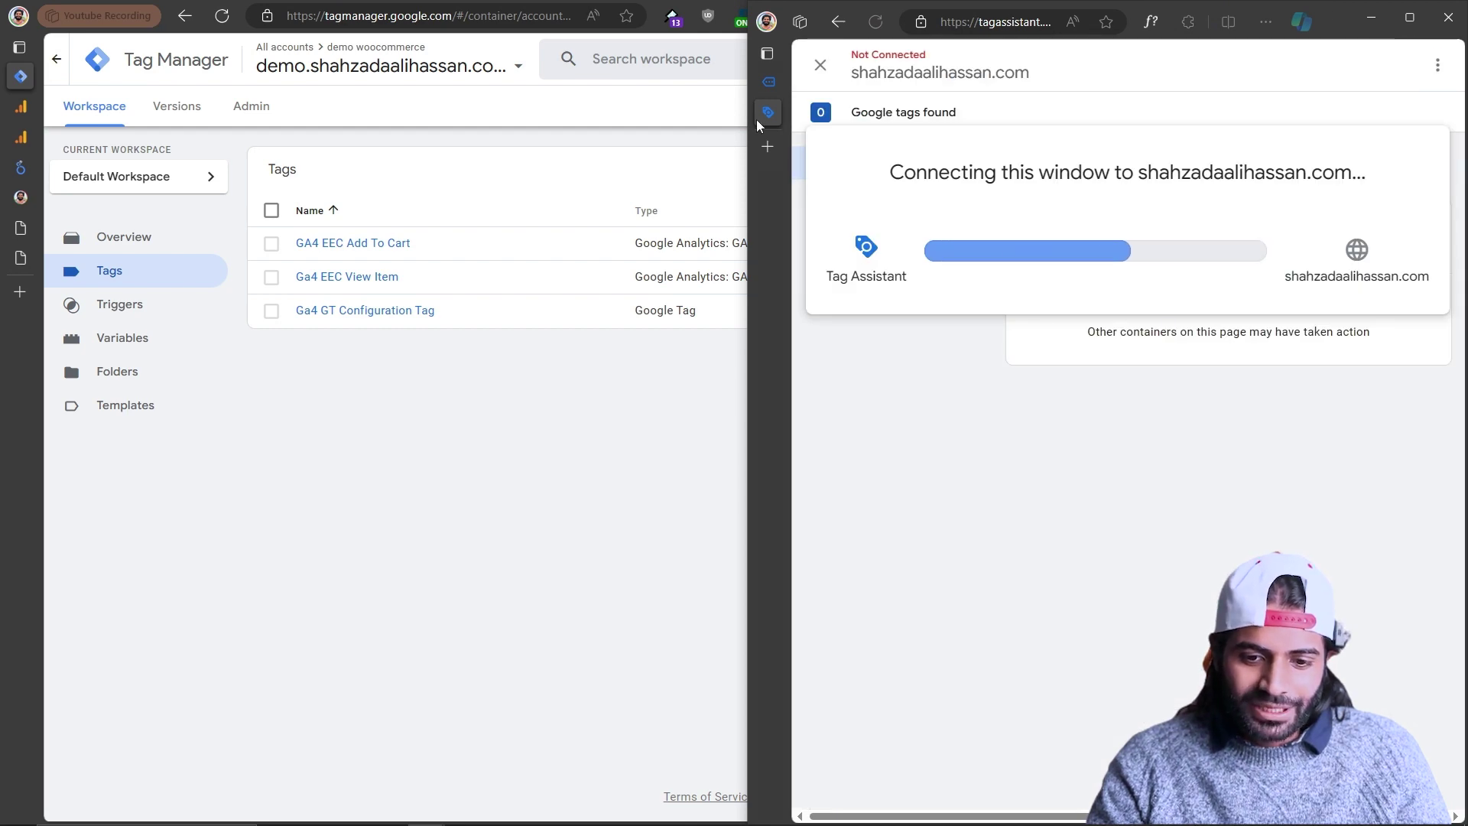
# Move Tag Assistant into its own window snapped to the left half of the screen.
pyautogui.moveTo(759, 113)
pyautogui.moveTo(759, 113); pyautogui.dragTo(25, 107)
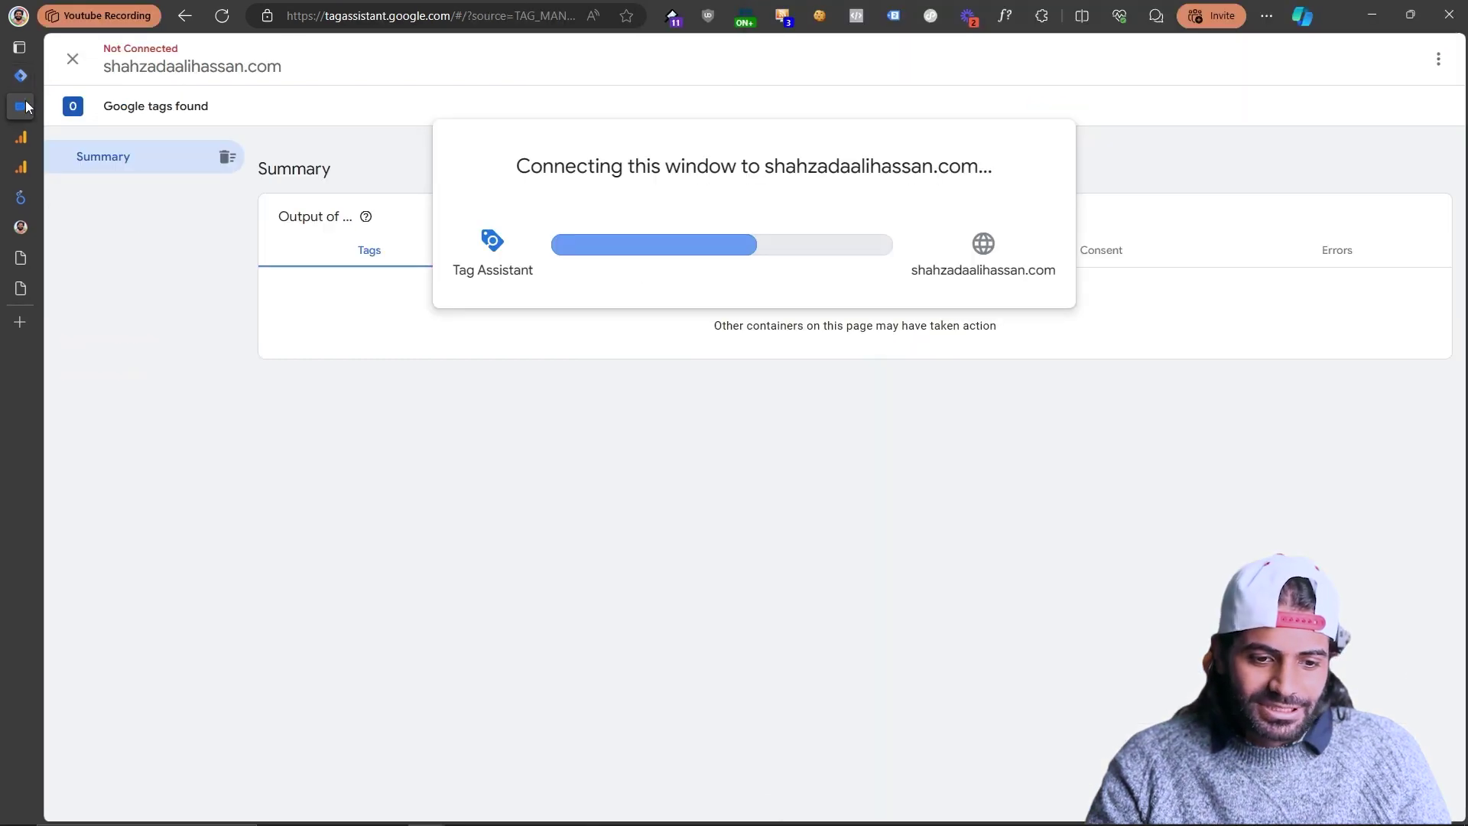
pyautogui.press('super+Left')
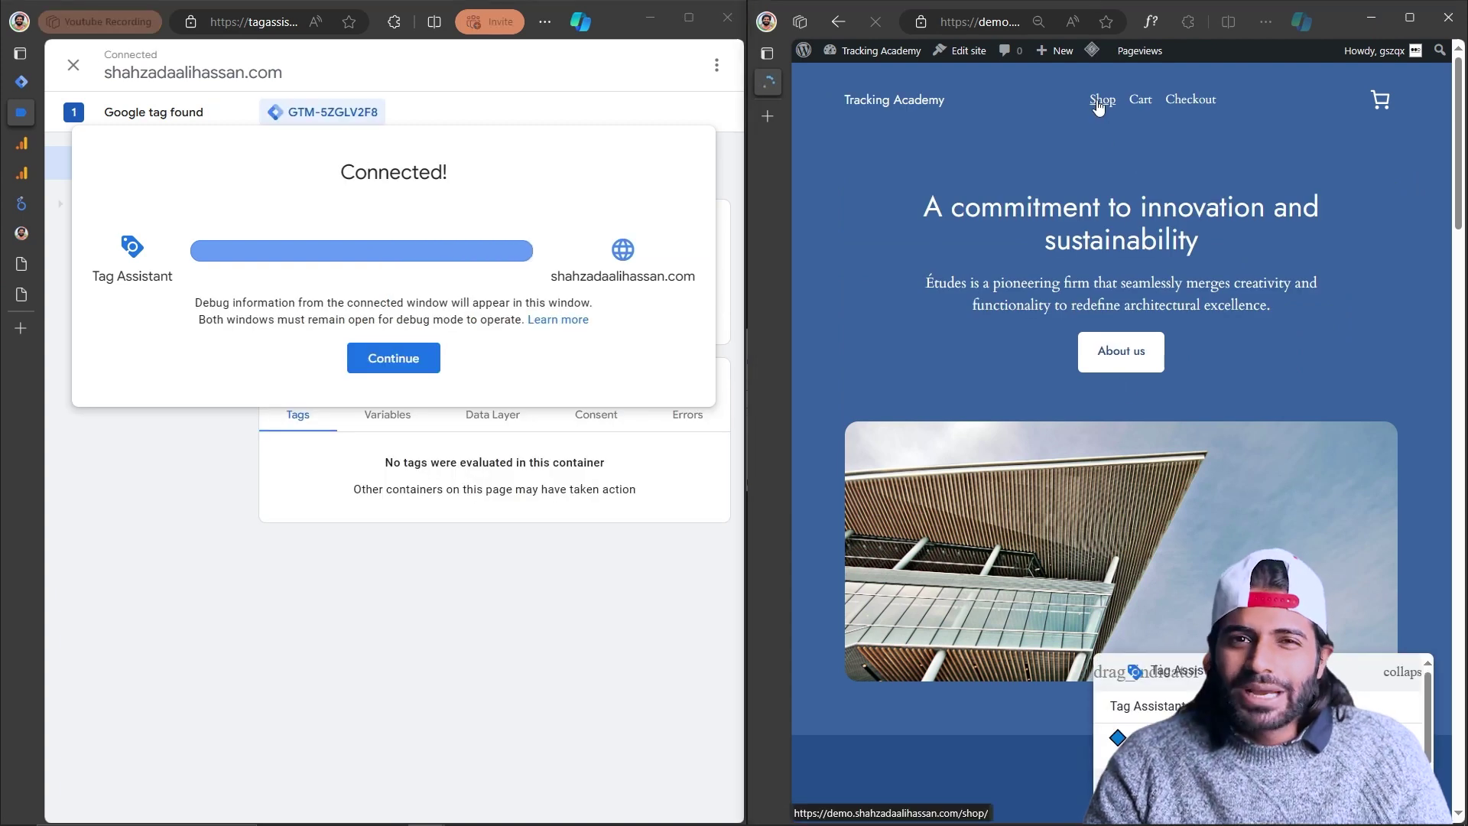
# Browse to the Smart LED Light Bulb product, review its page events, and add it to cart.
pyautogui.click(1099, 101)
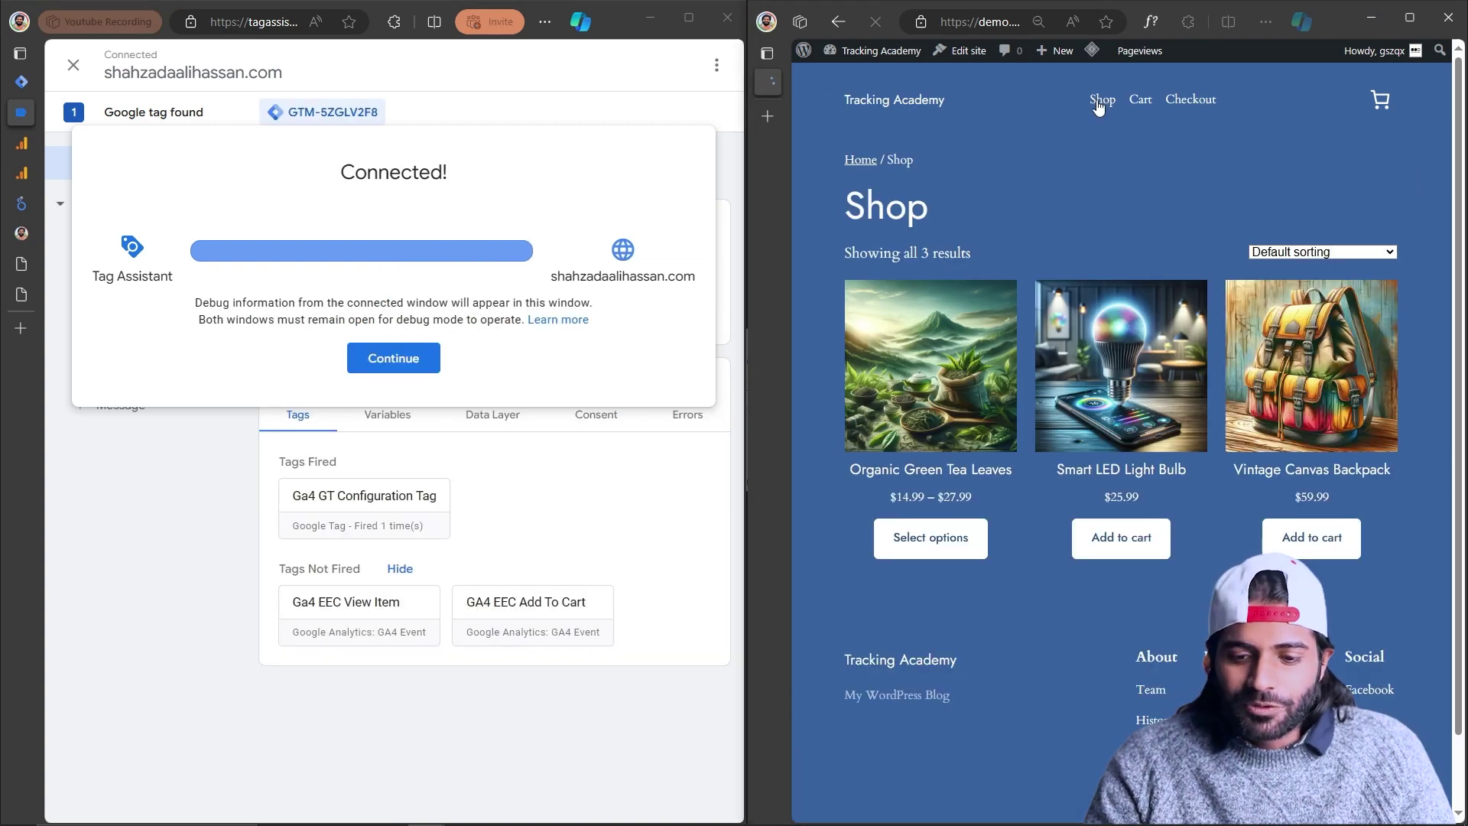
pyautogui.click(1123, 341)
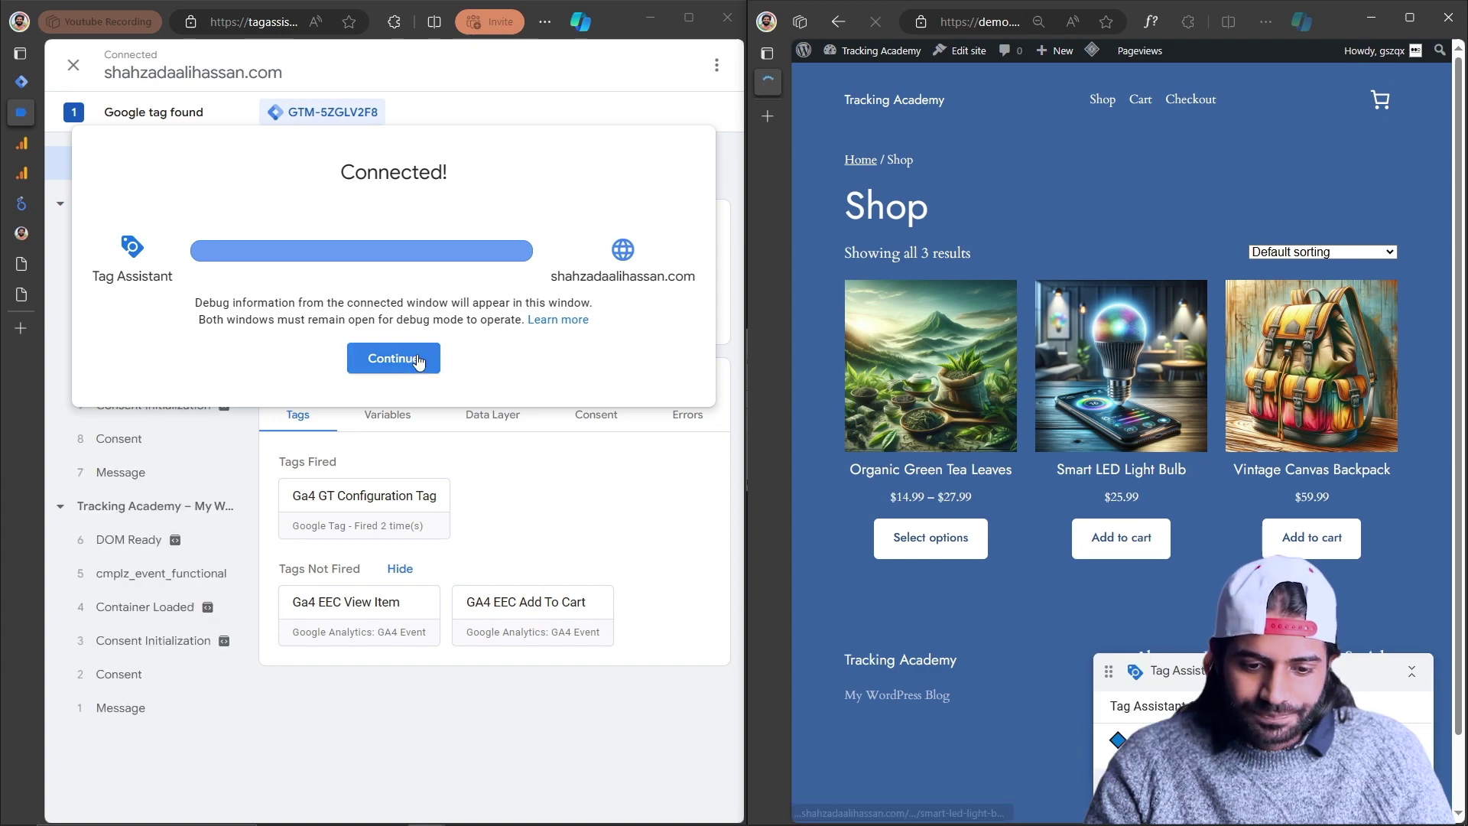
pyautogui.click(392, 358)
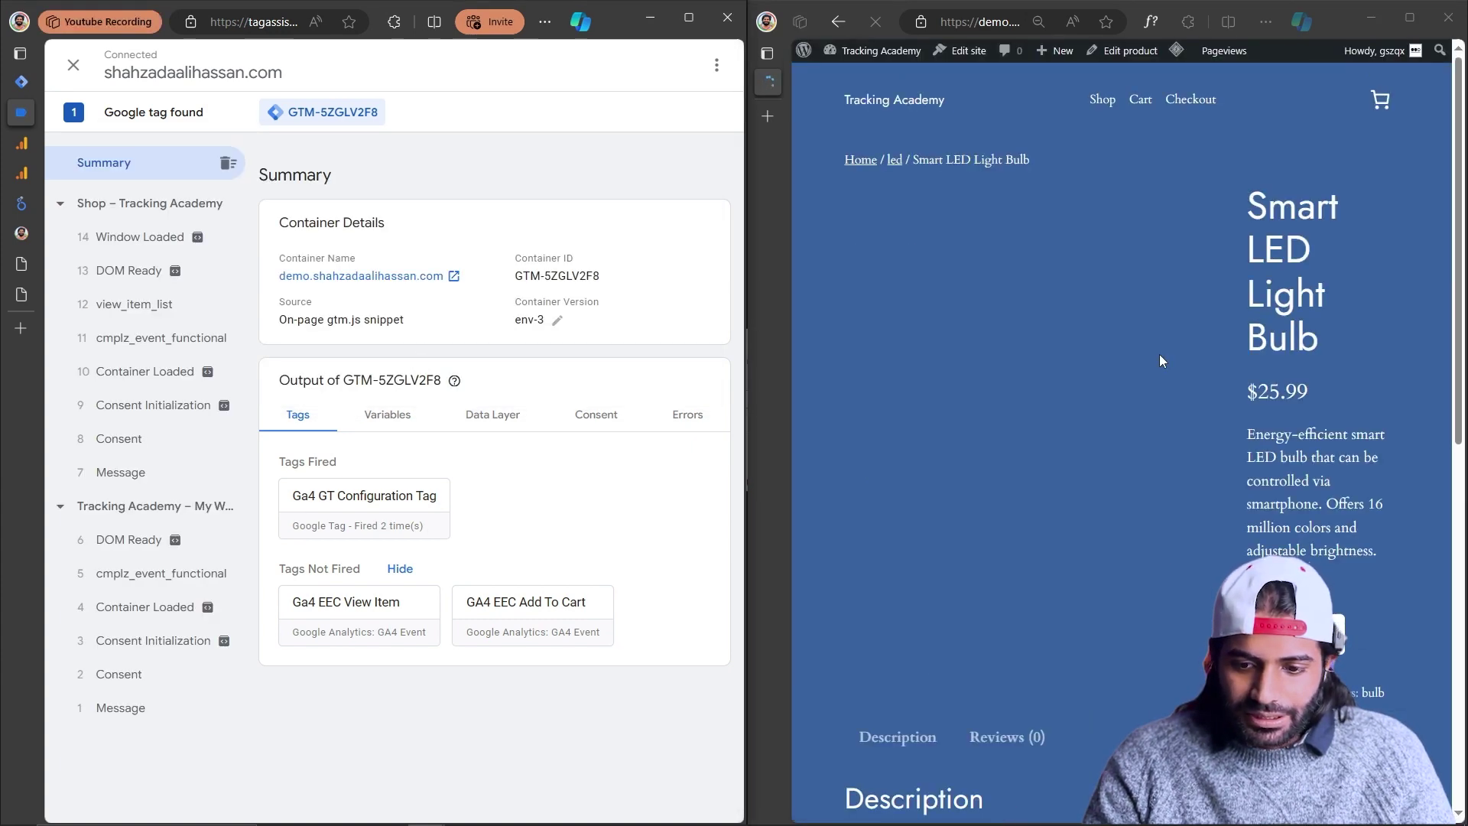
pyautogui.scroll(-3, 1160, 360)
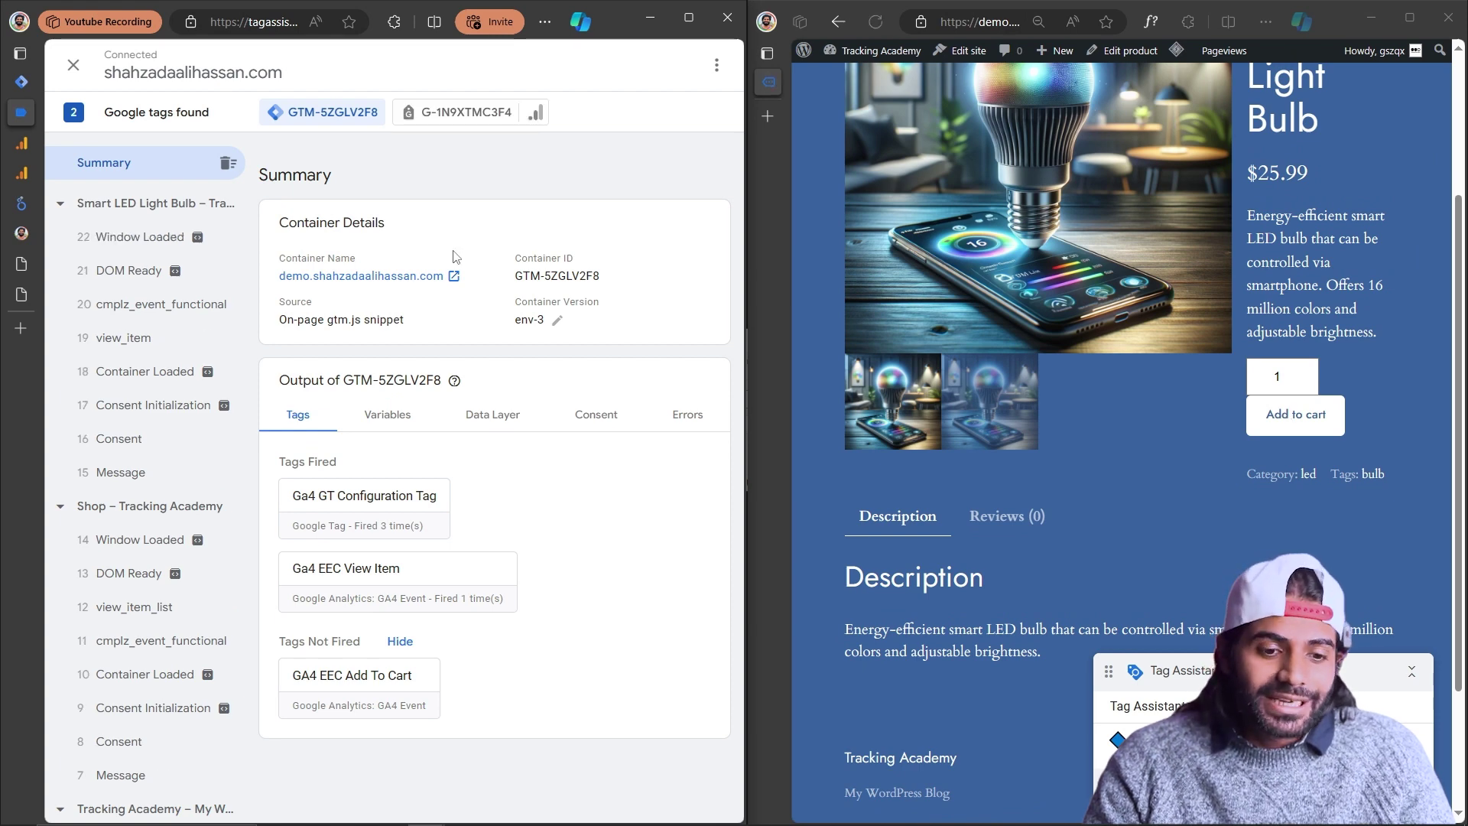
pyautogui.click(153, 204)
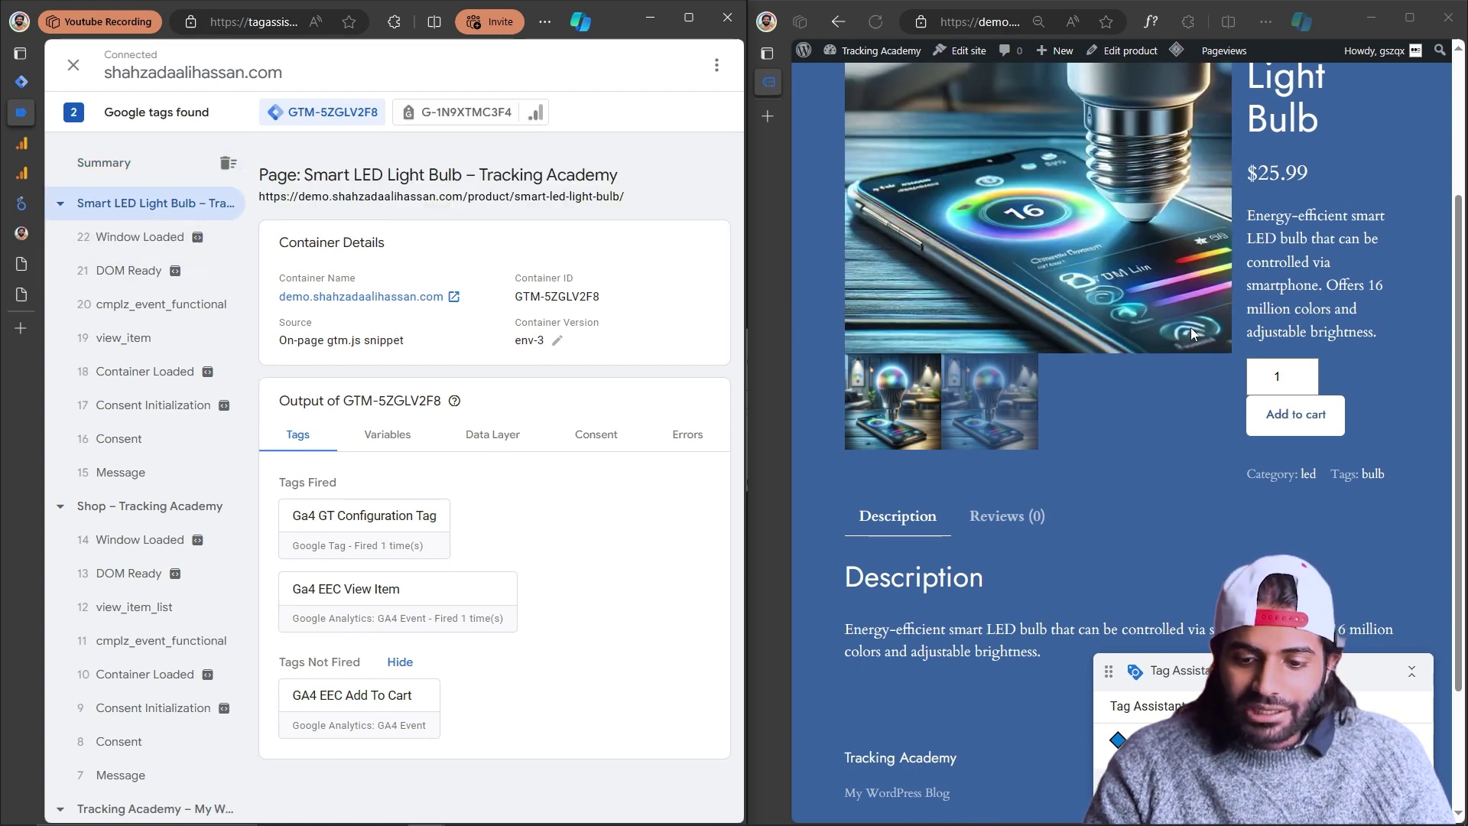
pyautogui.click(1309, 429)
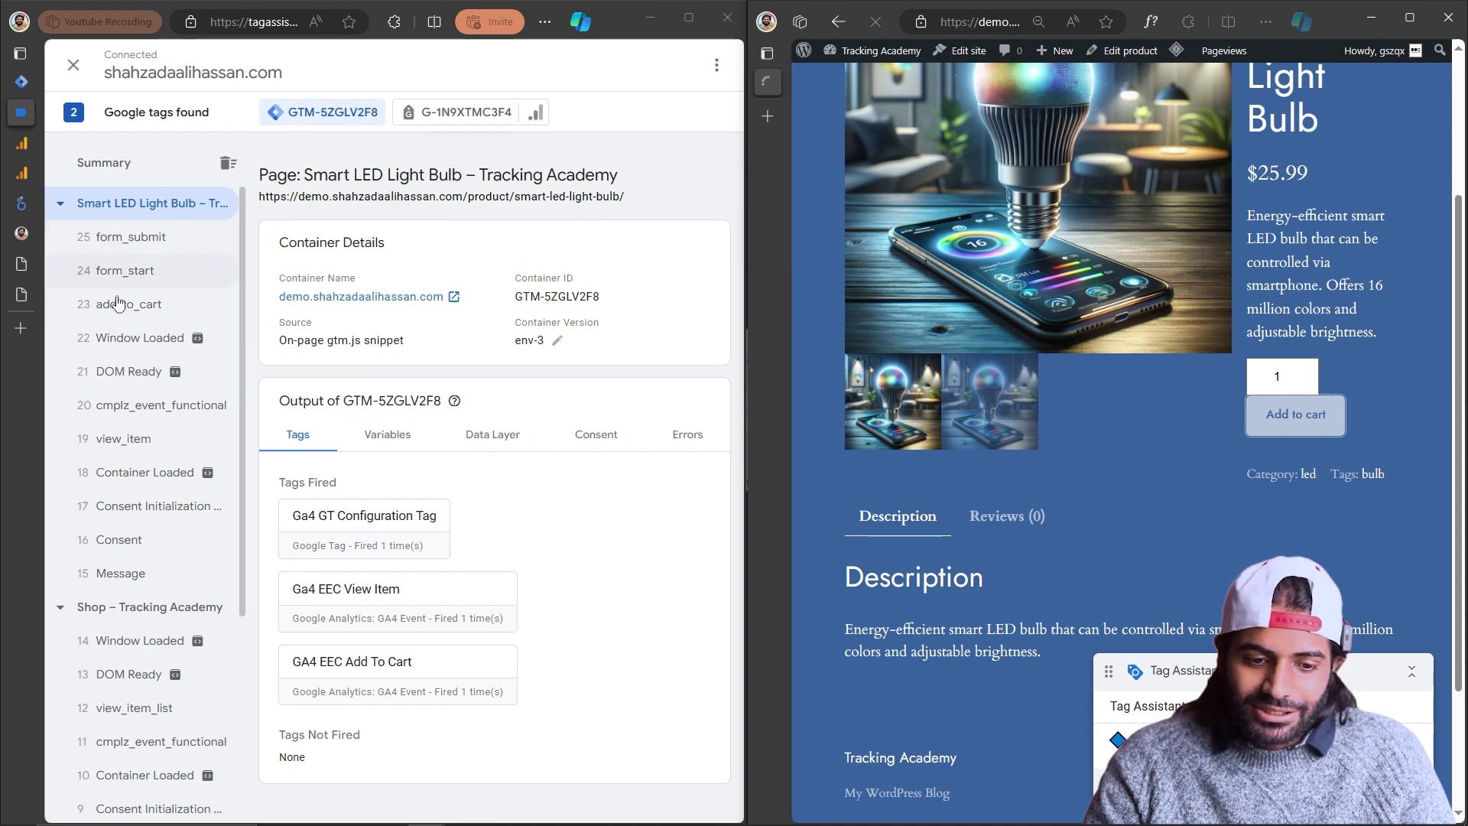
# Check that GA4 EEC Add To Cart fired on the add_to_cart event by inspecting its details.
pyautogui.click(122, 303)
pyautogui.click(688, 16)
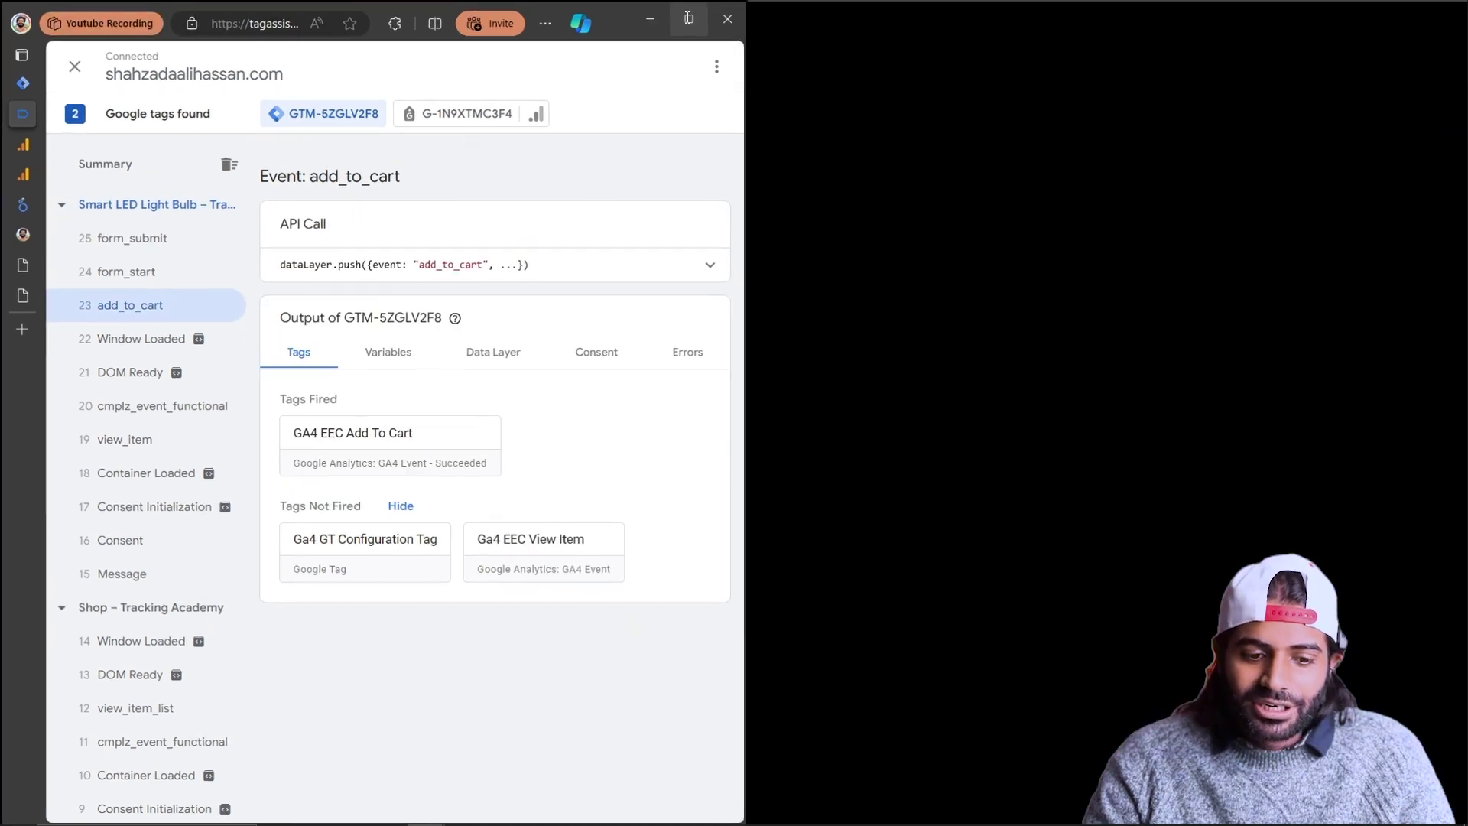
pyautogui.click(384, 461)
pyautogui.click(727, 391)
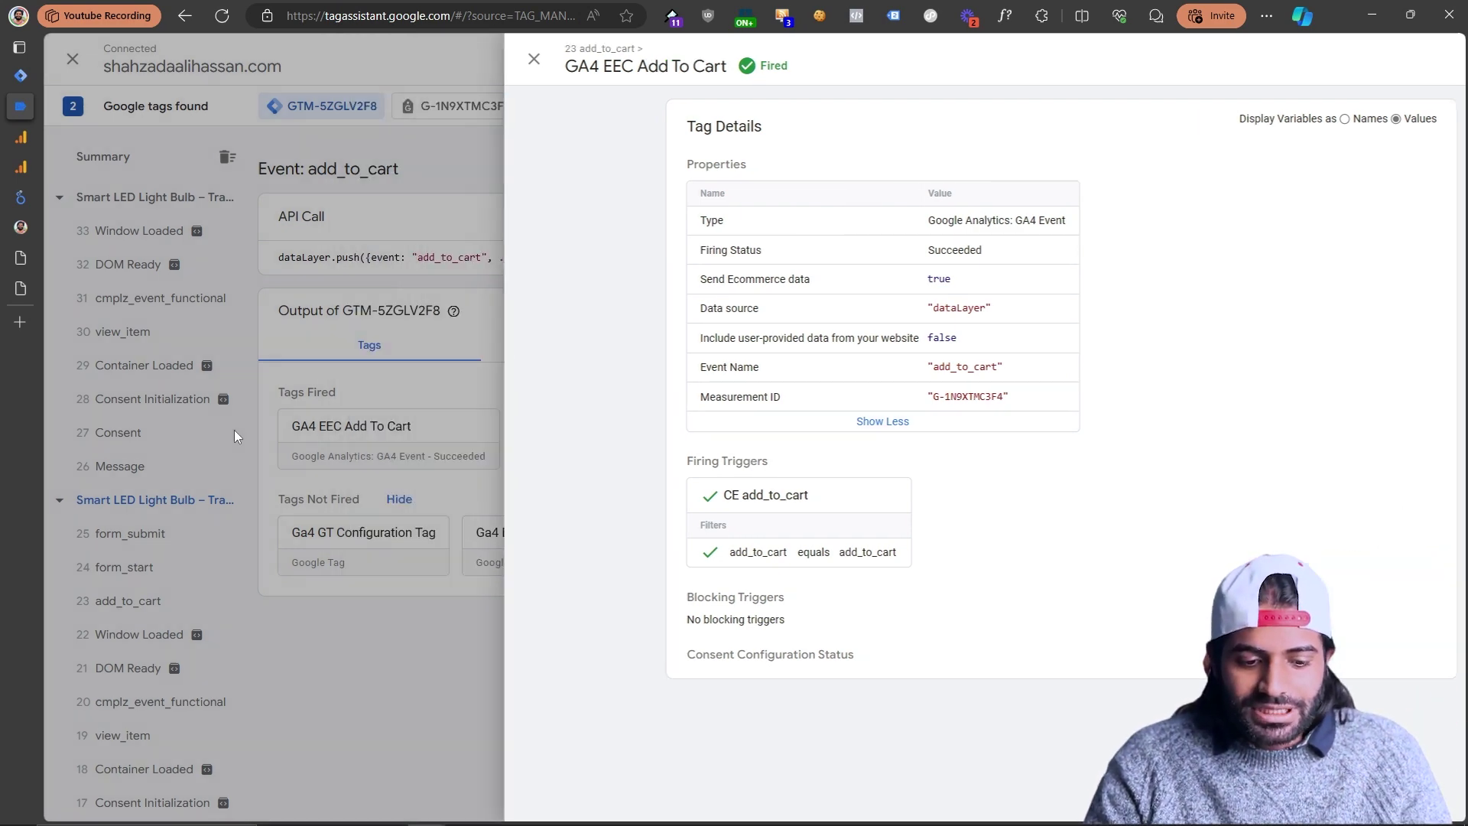
pyautogui.click(233, 434)
pyautogui.click(142, 607)
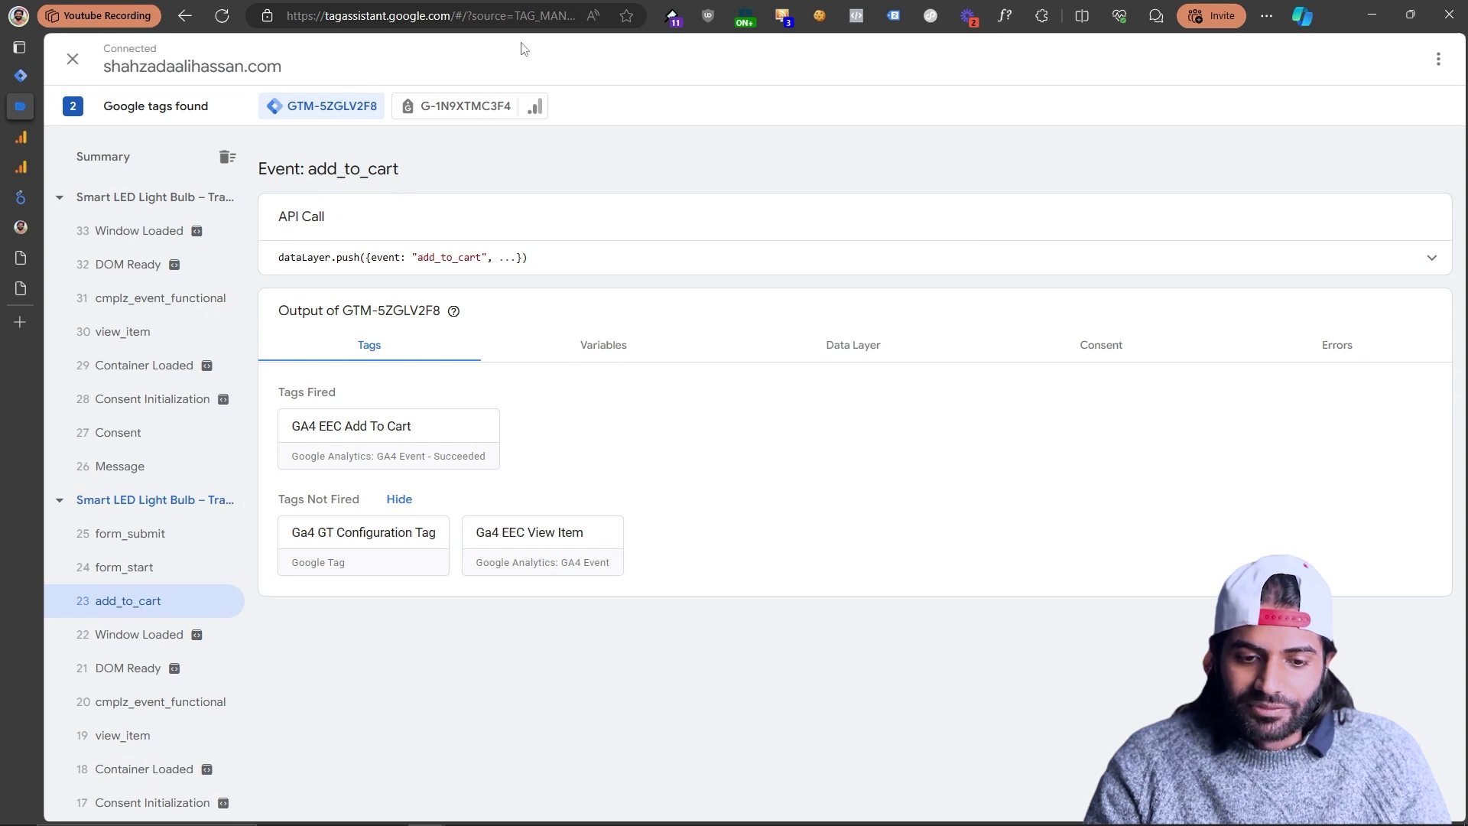
# Open the Add to Cart hit sent to G-1N9XTMC3F4, checking value 25.99 and currency USD.
pyautogui.click(461, 121)
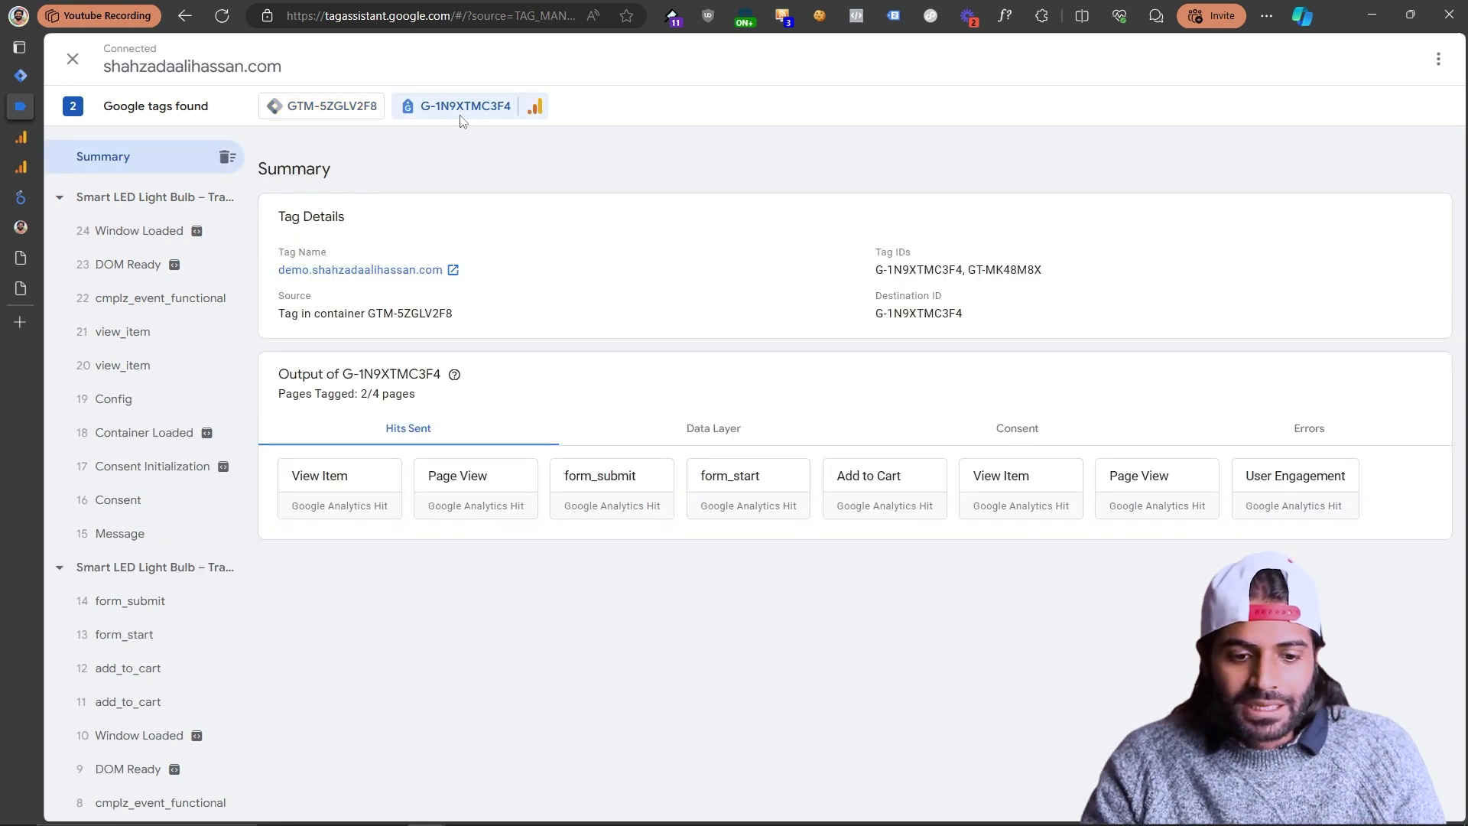
pyautogui.click(151, 669)
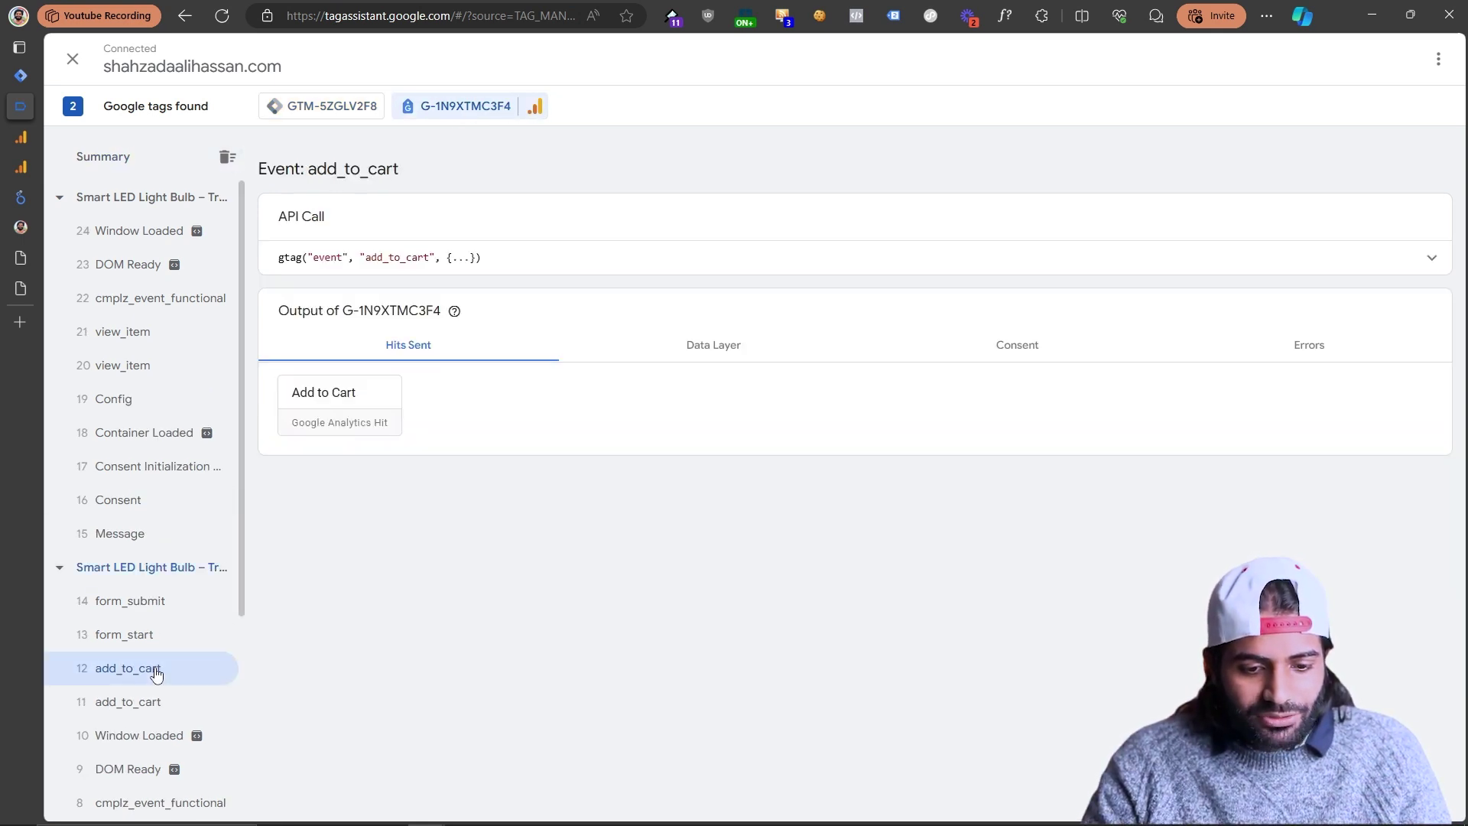
pyautogui.click(332, 419)
pyautogui.scroll(-4, 918, 386)
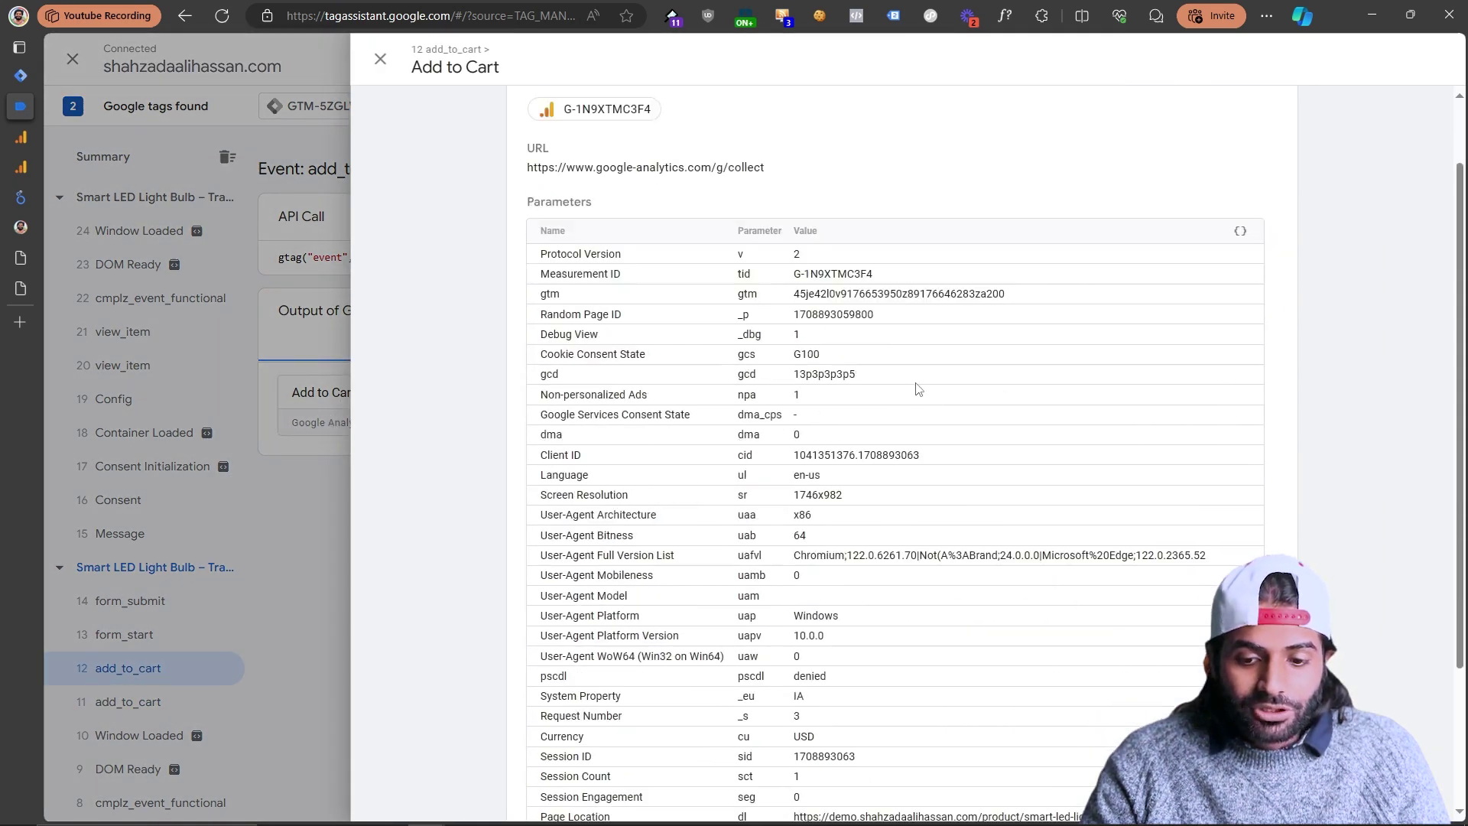
pyautogui.scroll(3, 918, 388)
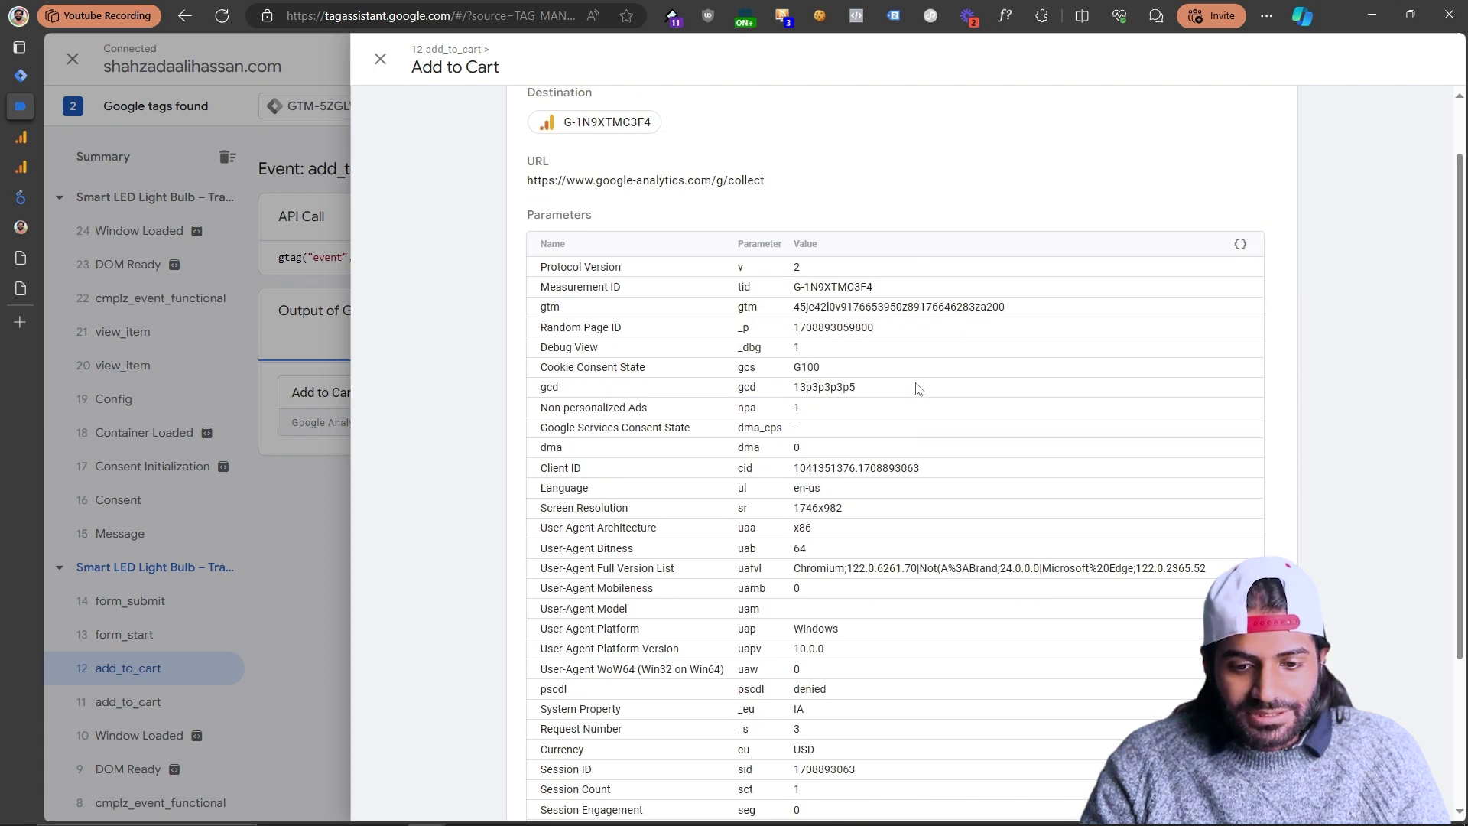
pyautogui.scroll(-3, 918, 388)
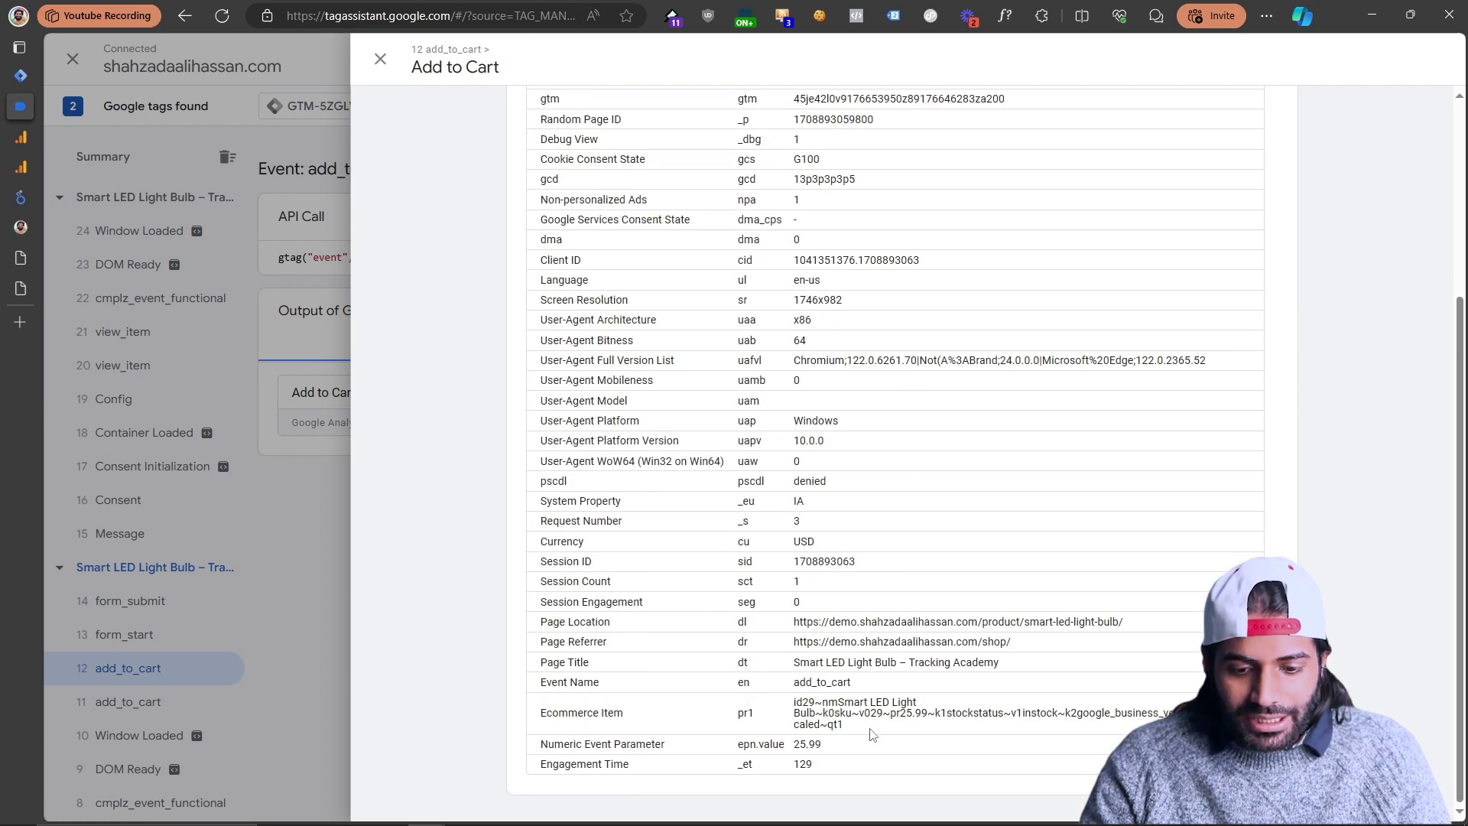
pyautogui.moveTo(862, 734); pyautogui.dragTo(792, 748)
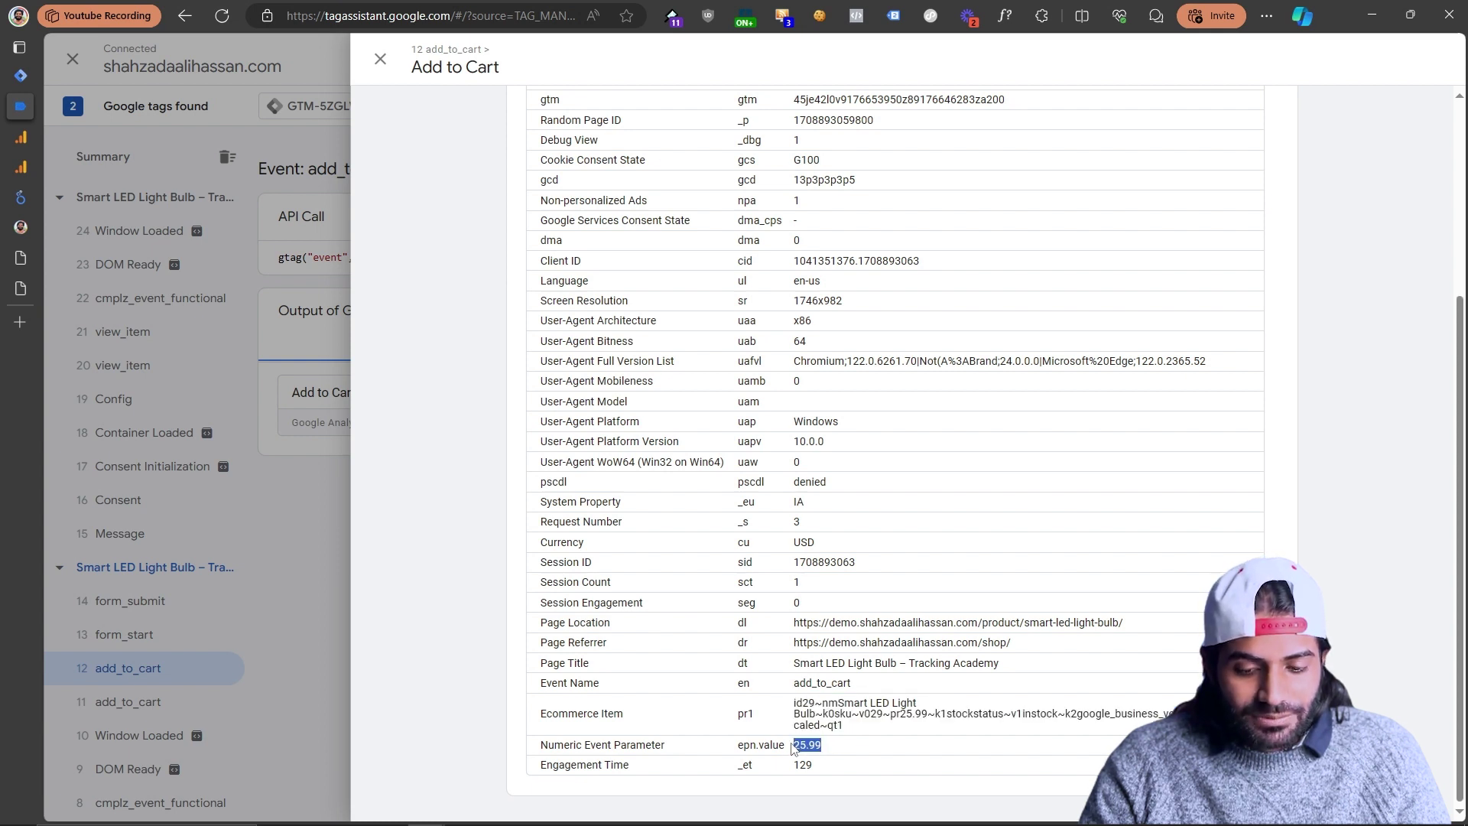
pyautogui.moveTo(820, 544); pyautogui.dragTo(538, 543)
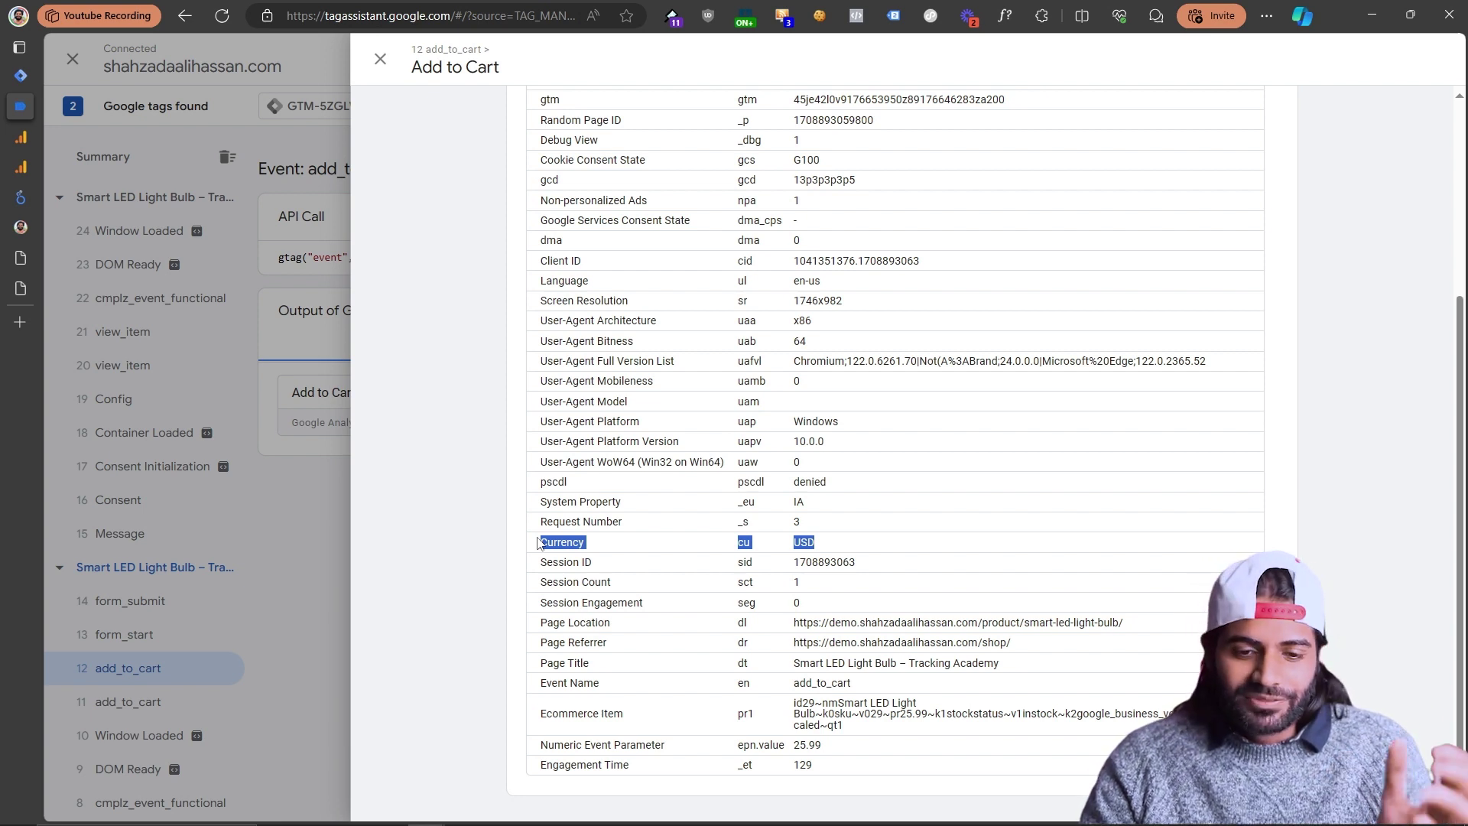
# Confirm the hit's Debug View parameter is 1, then go to Google Analytics.
pyautogui.scroll(3, 677, 272)
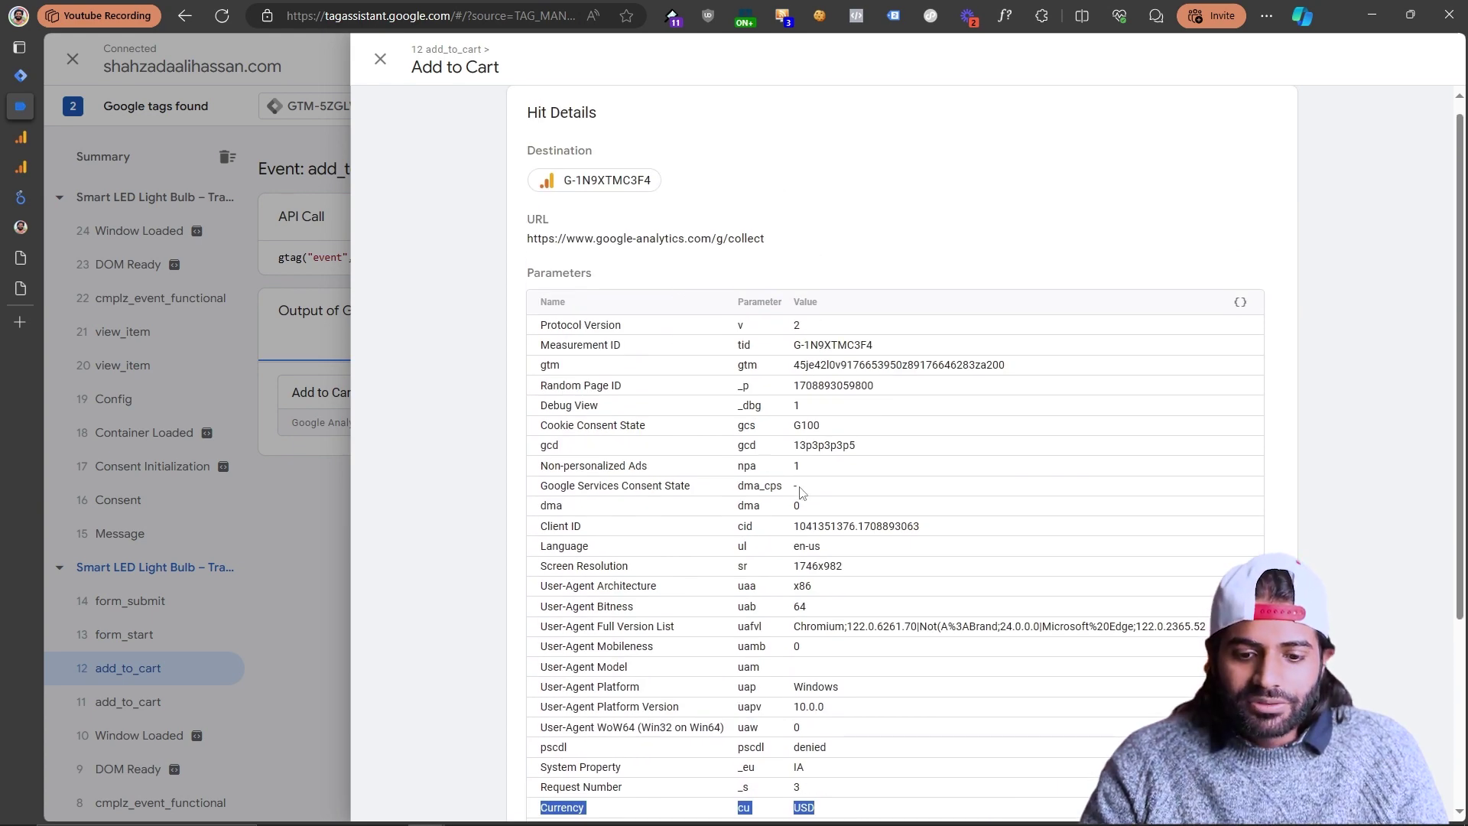
pyautogui.moveTo(807, 413); pyautogui.dragTo(540, 325)
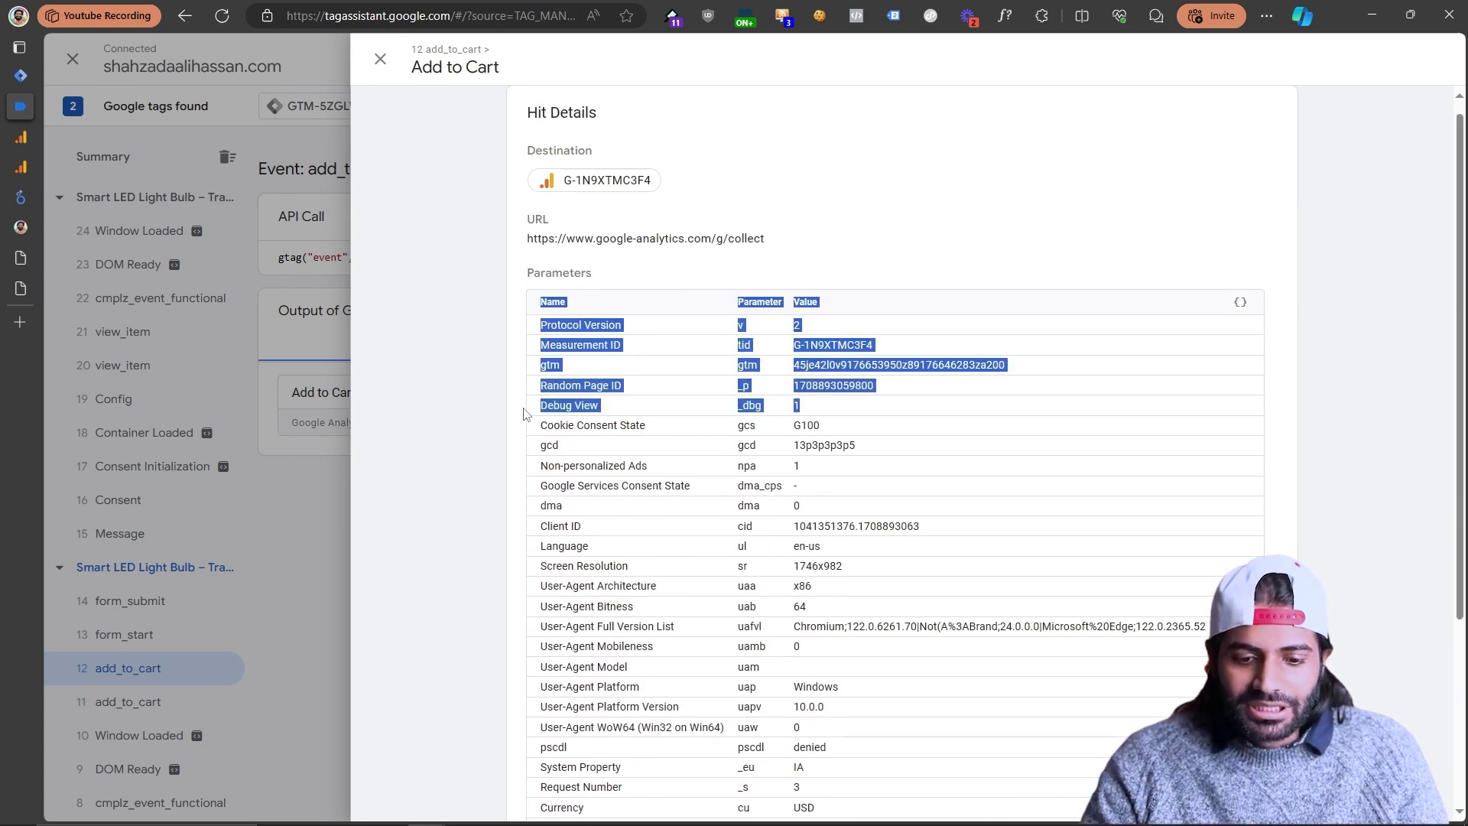
pyautogui.click(528, 413)
pyautogui.moveTo(539, 413); pyautogui.dragTo(819, 420)
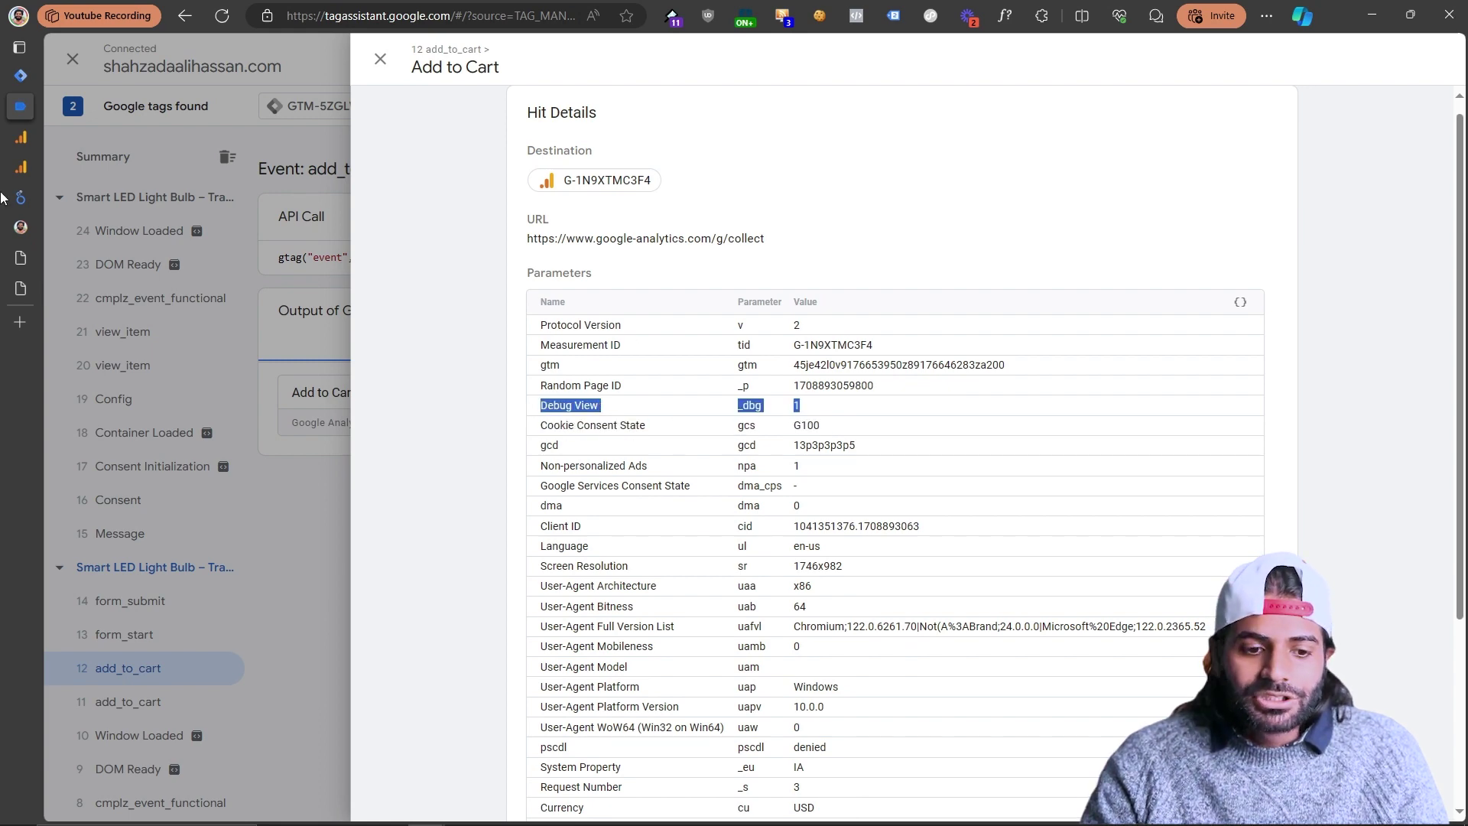
pyautogui.click(21, 137)
pyautogui.click(453, 91)
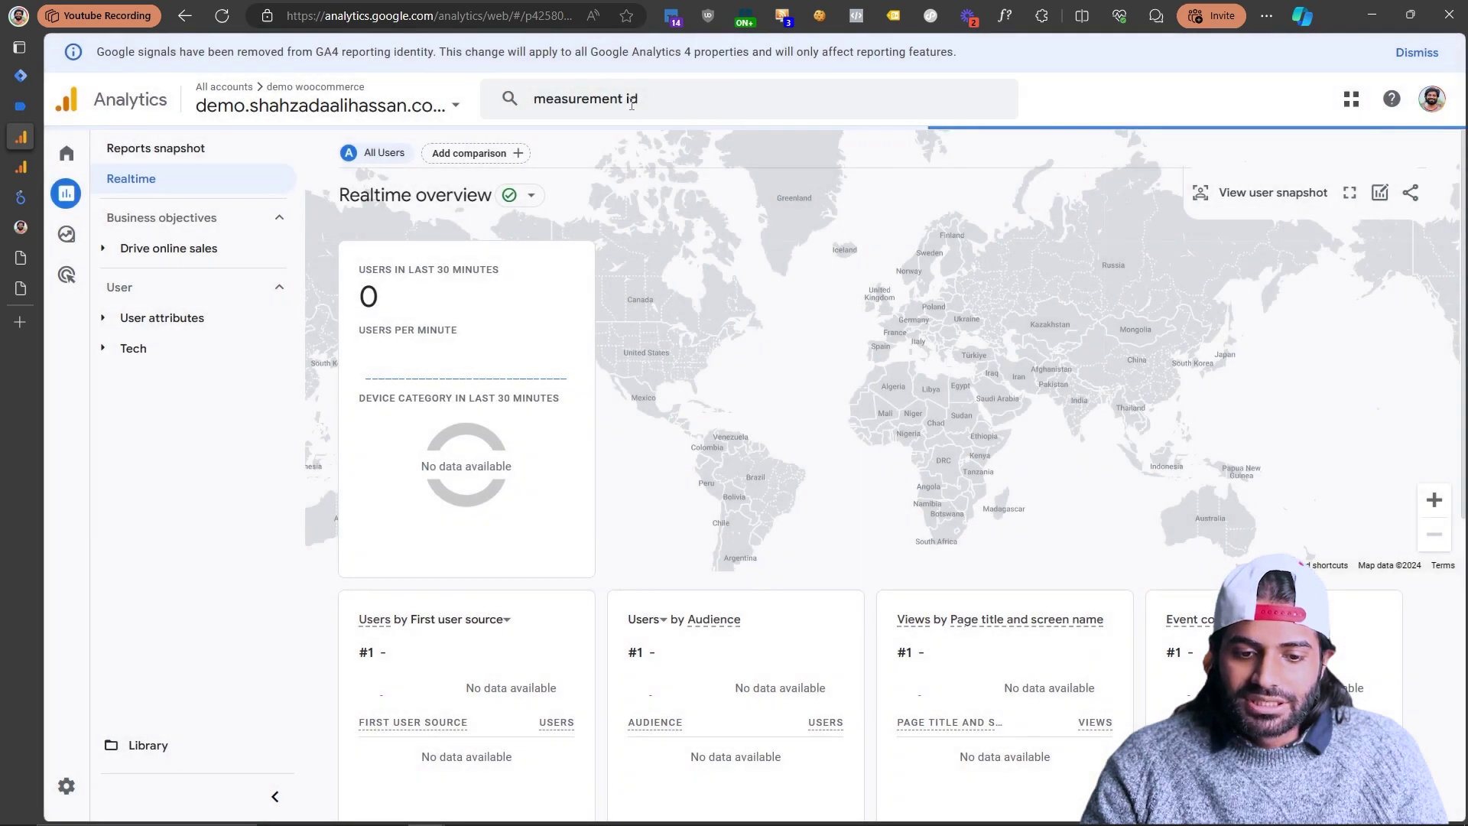
# Search 'debug' in Google Analytics to open DebugView.
pyautogui.click(631, 100)
pyautogui.tripleClick(672, 101)
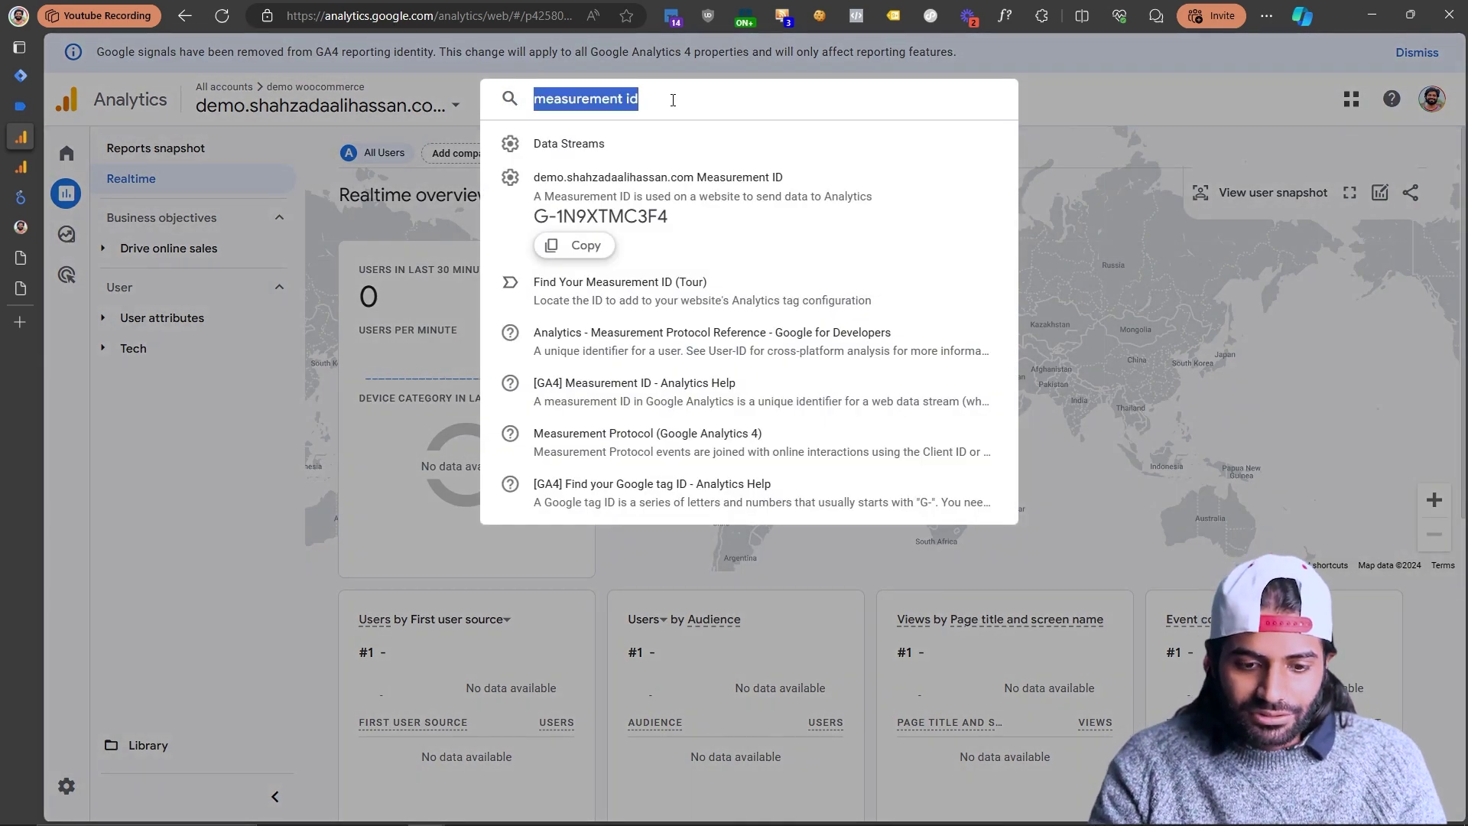
pyautogui.write('debug')
pyautogui.press('Return')
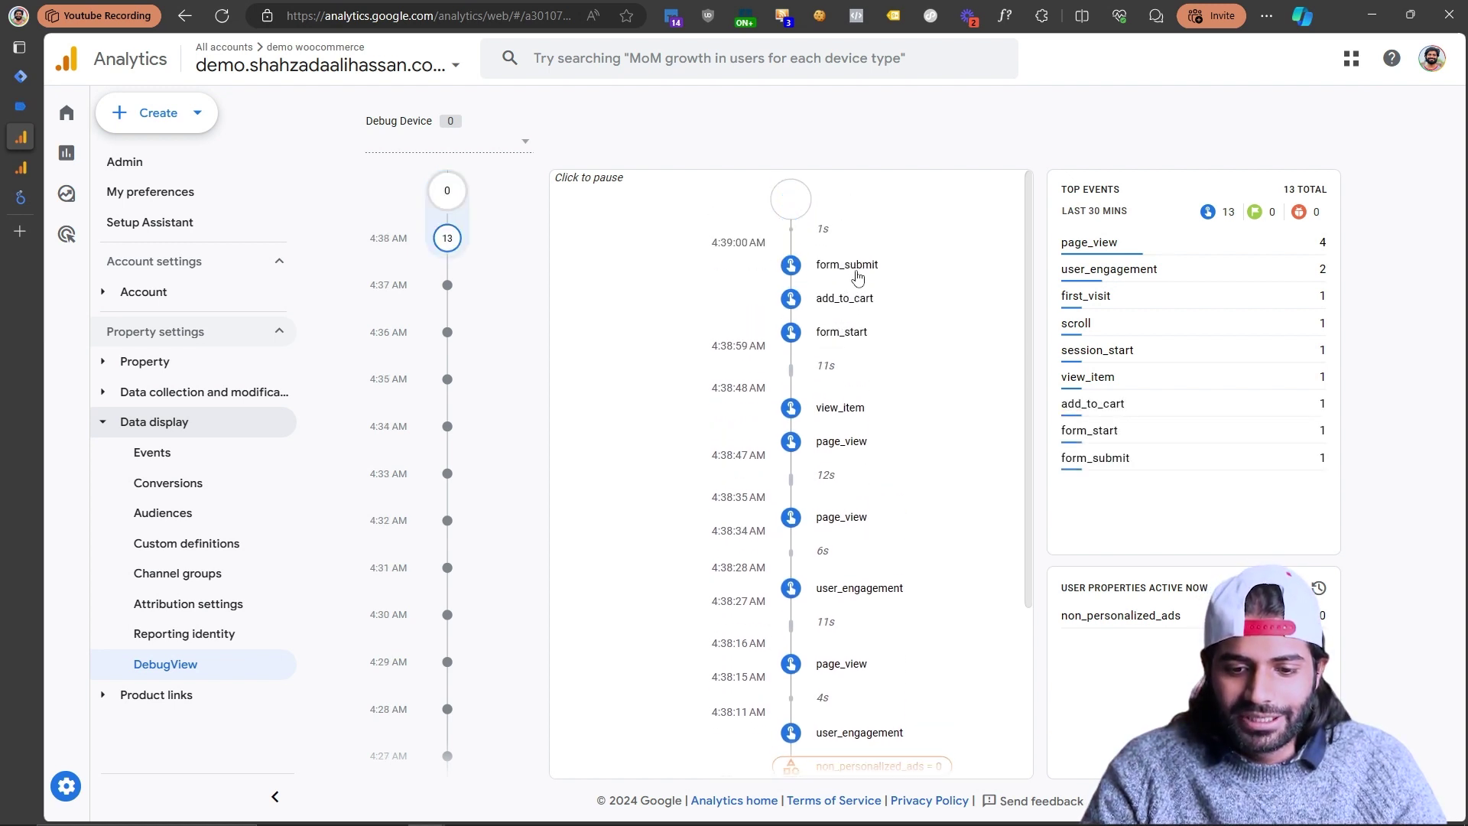
# Inspect the add_to_cart event's Vintage Canvas Backpack item and its value and currency USD parameters.
pyautogui.click(847, 319)
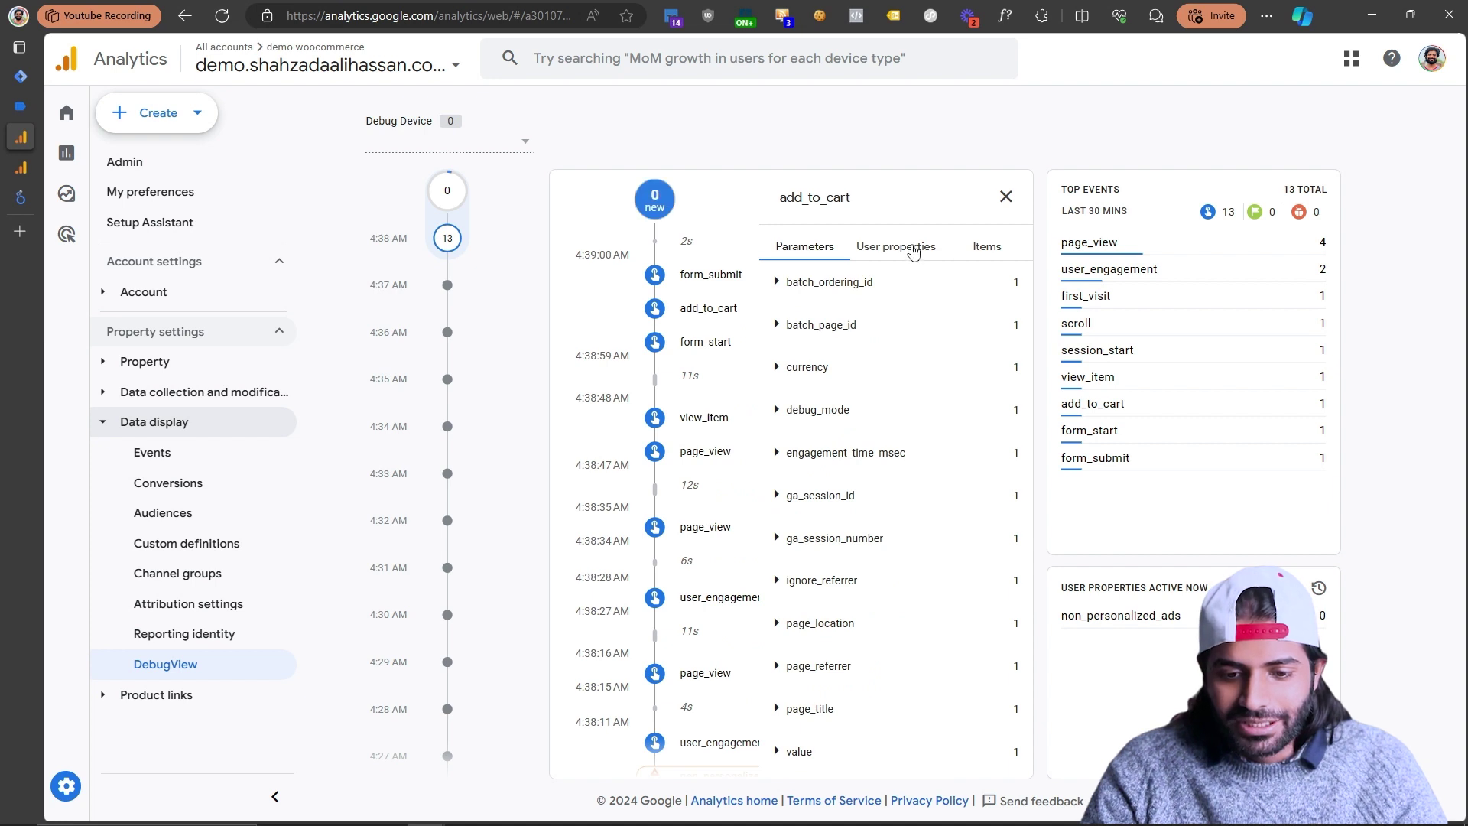
pyautogui.click(988, 252)
pyautogui.click(912, 281)
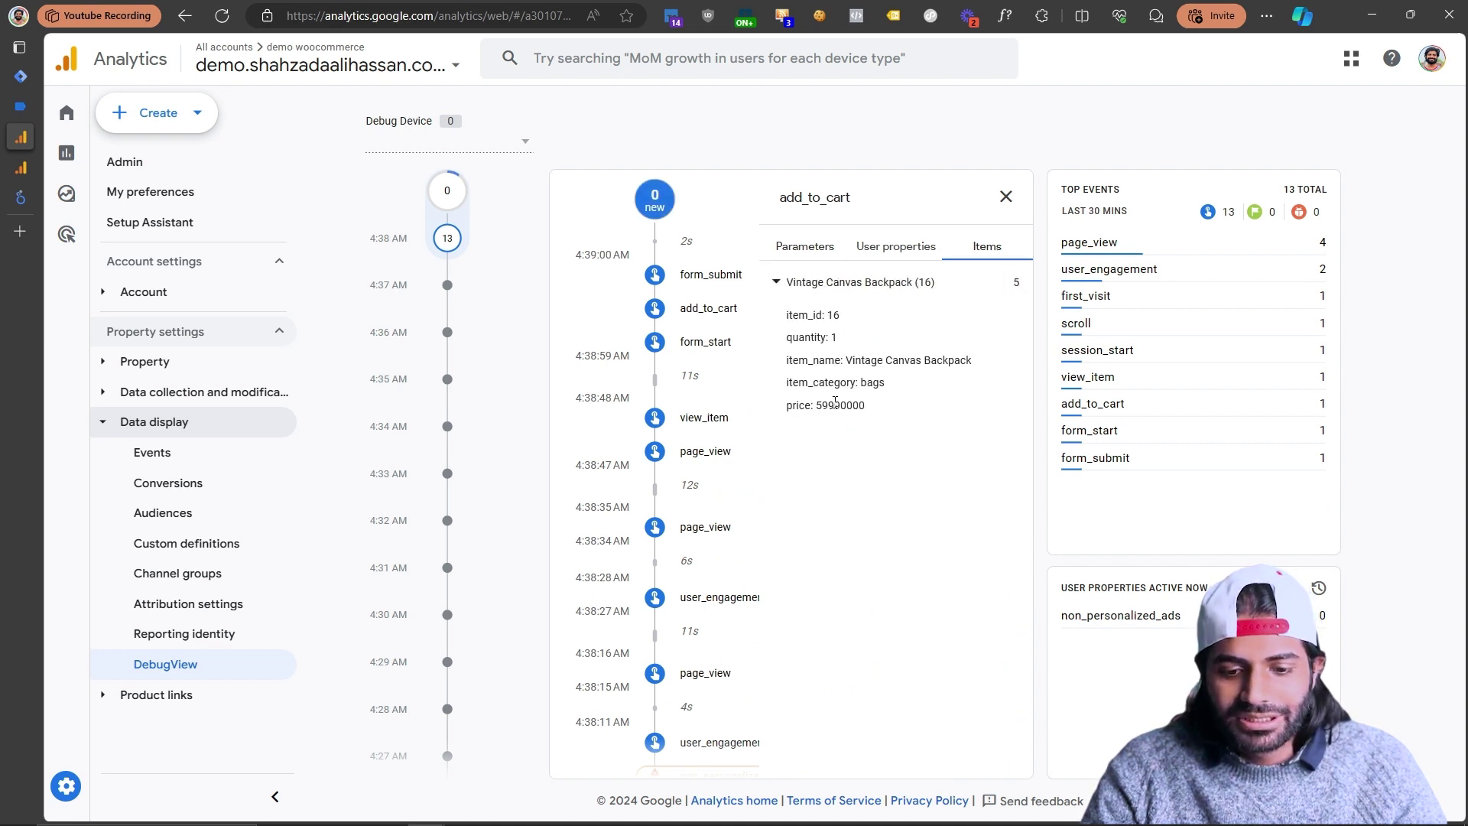
pyautogui.click(824, 259)
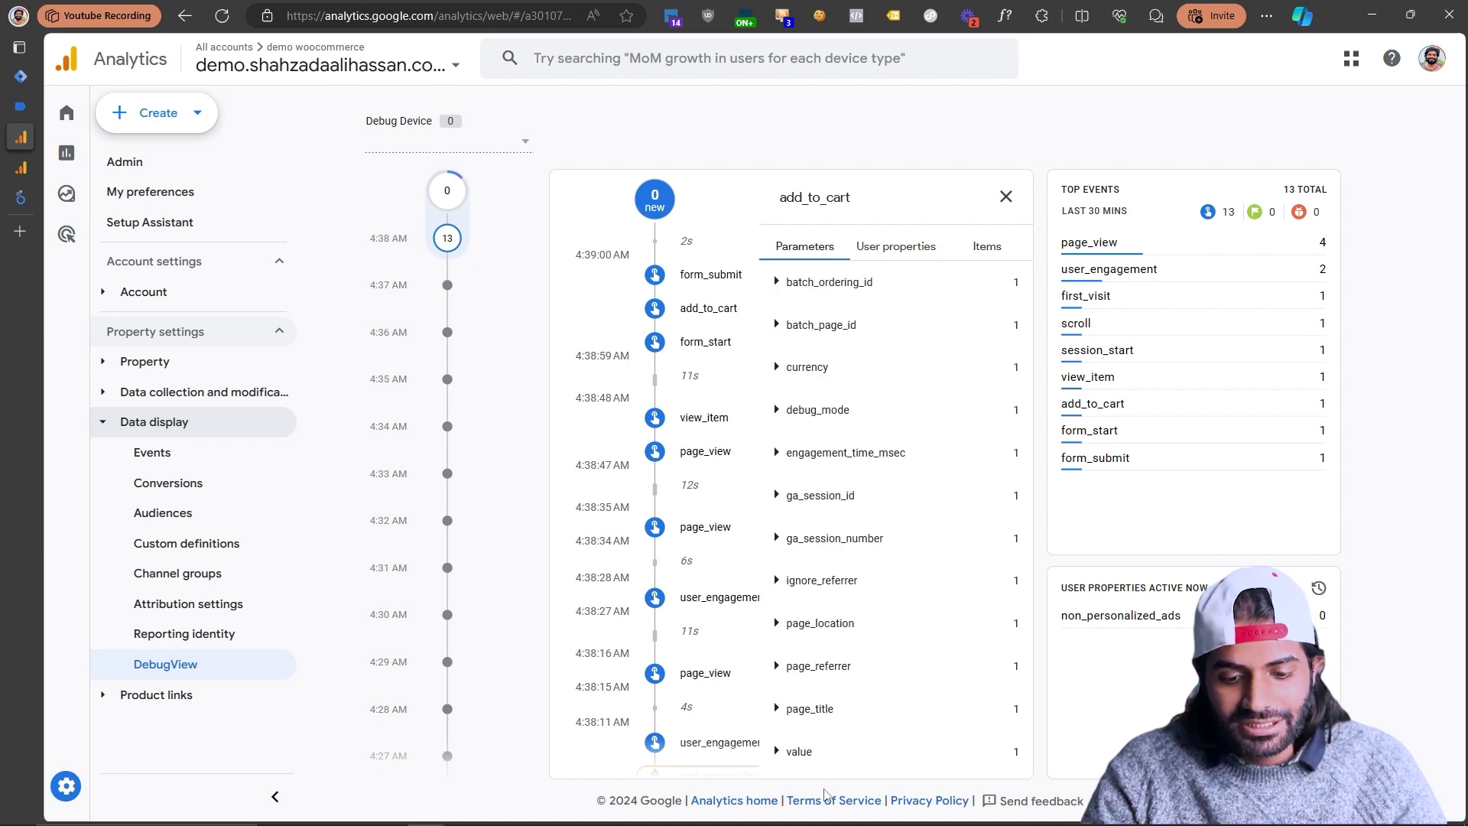
pyautogui.click(823, 760)
pyautogui.click(833, 382)
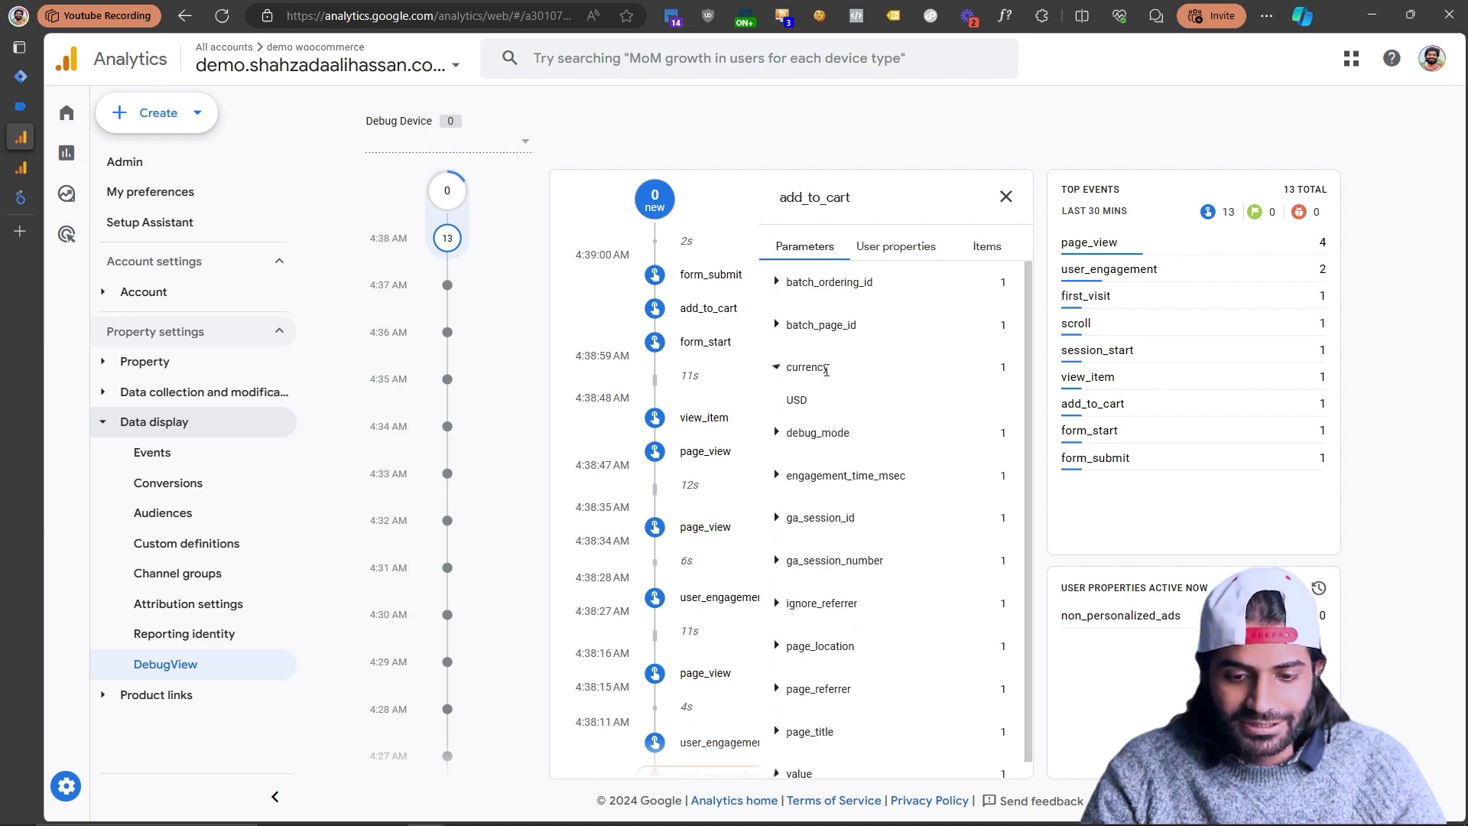
# Re-expand the Vintage Canvas Backpack item and zoom in to verify its price 59990000.
pyautogui.click(986, 246)
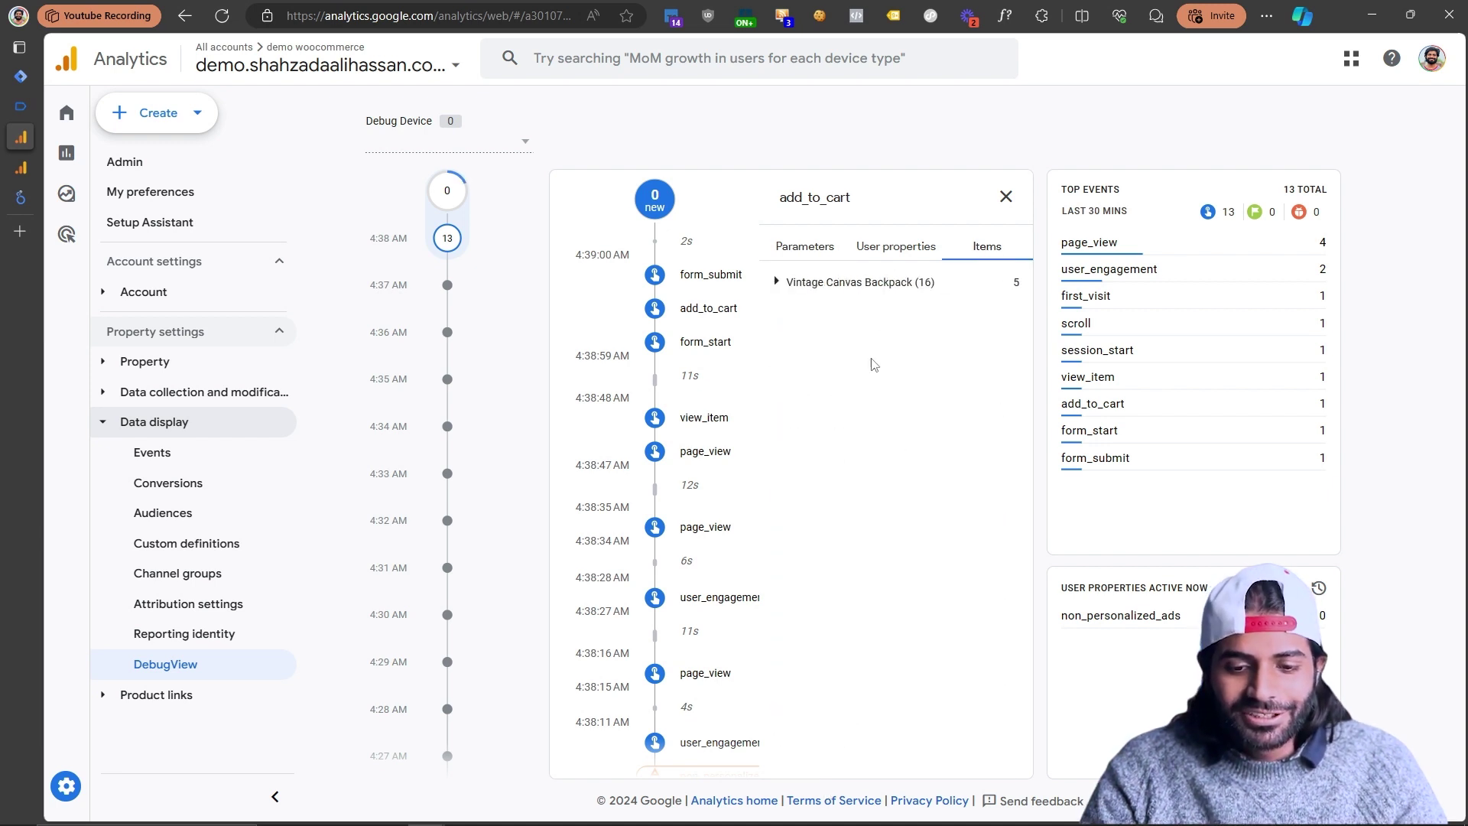
pyautogui.click(846, 283)
pyautogui.hotkey('ctrl', '+')
pyautogui.hotkey('ctrl', '+')
pyautogui.hotkey('ctrl', '+')
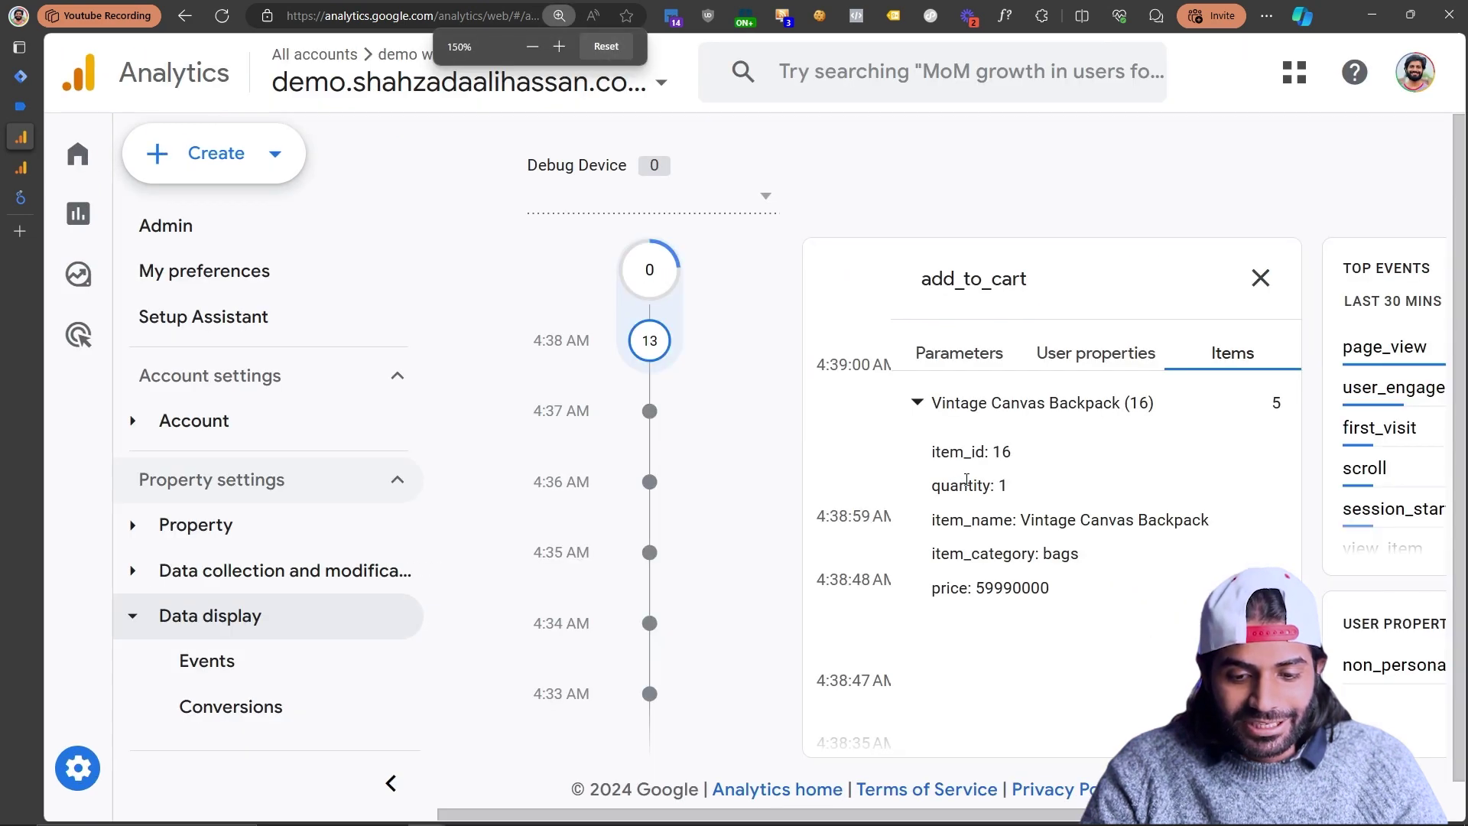
pyautogui.moveTo(1066, 589); pyautogui.dragTo(934, 588)
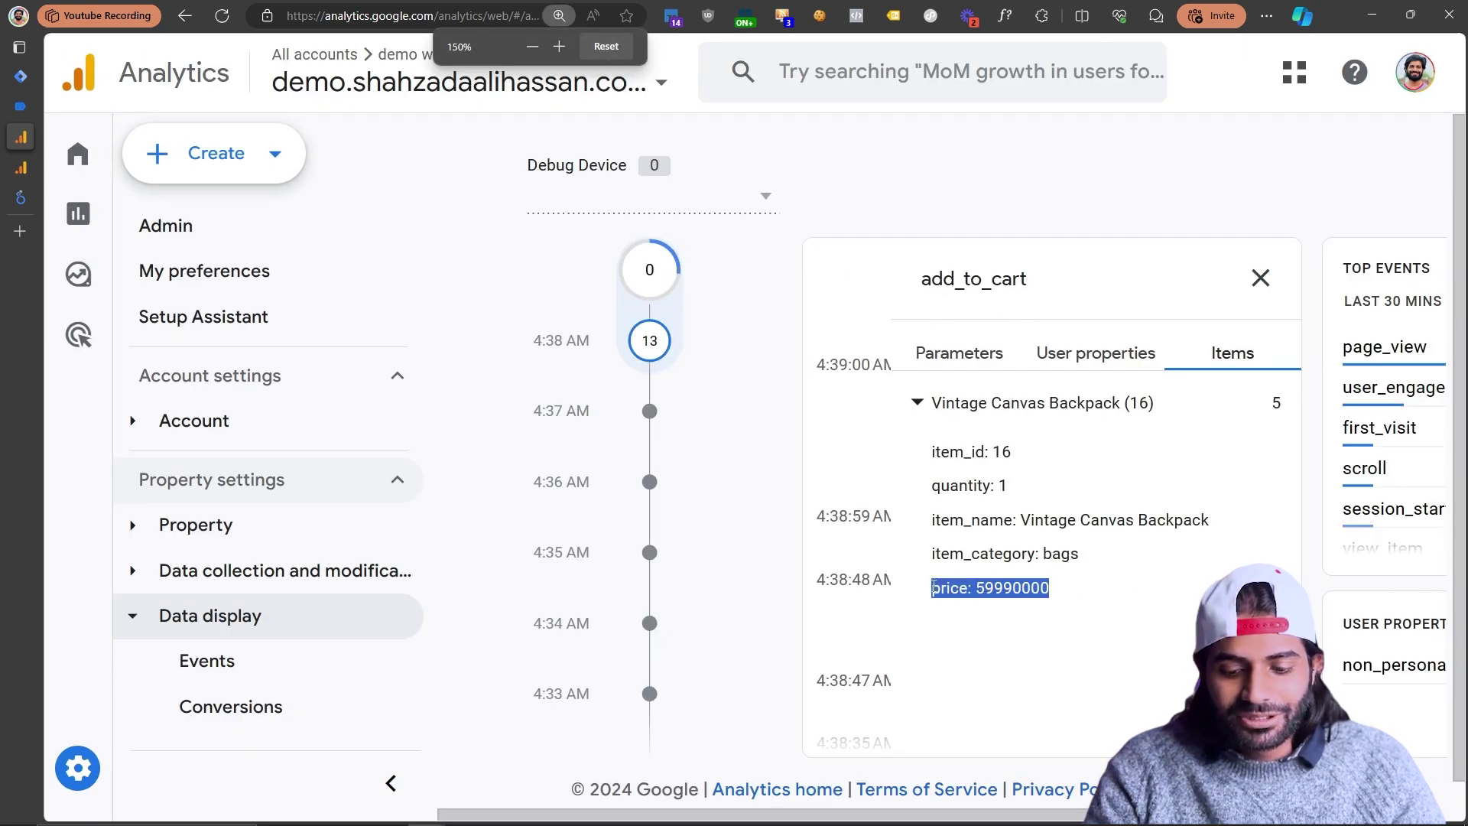
pyautogui.hotkey('ctrl', '0')
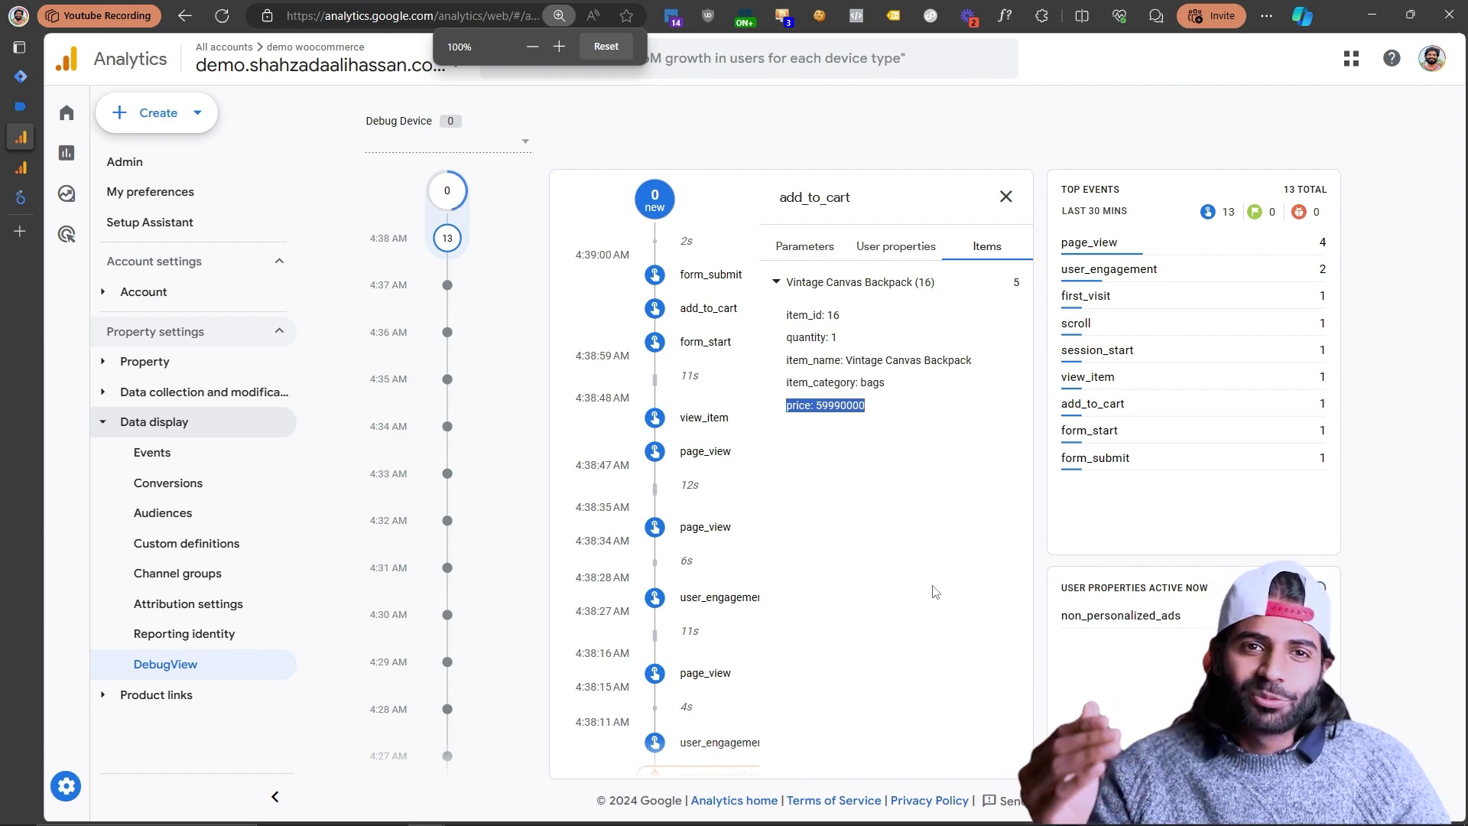
# Submit the workspace changes under a new version name and publish them live.
pyautogui.click(20, 75)
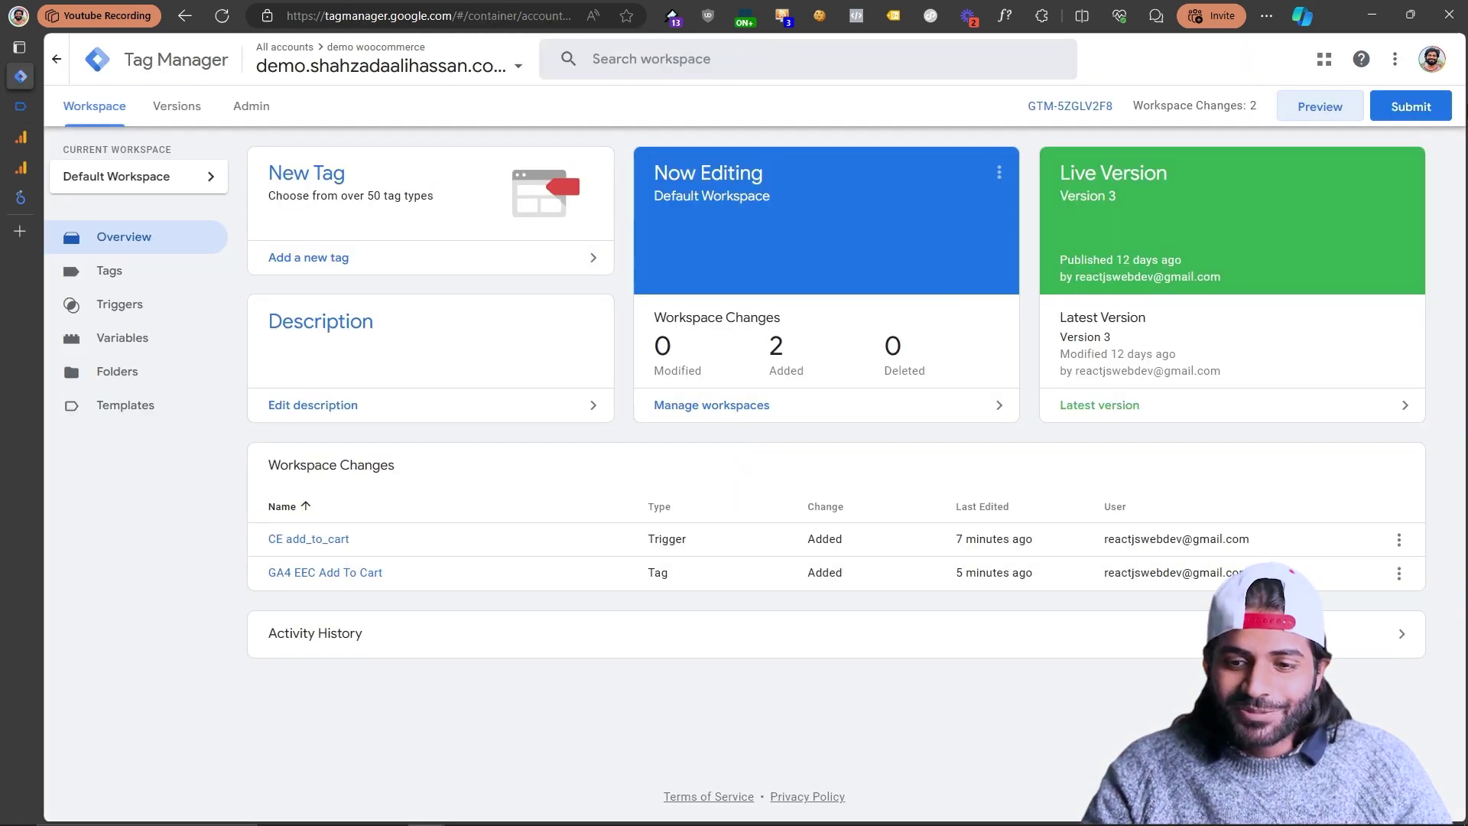
pyautogui.click(1411, 106)
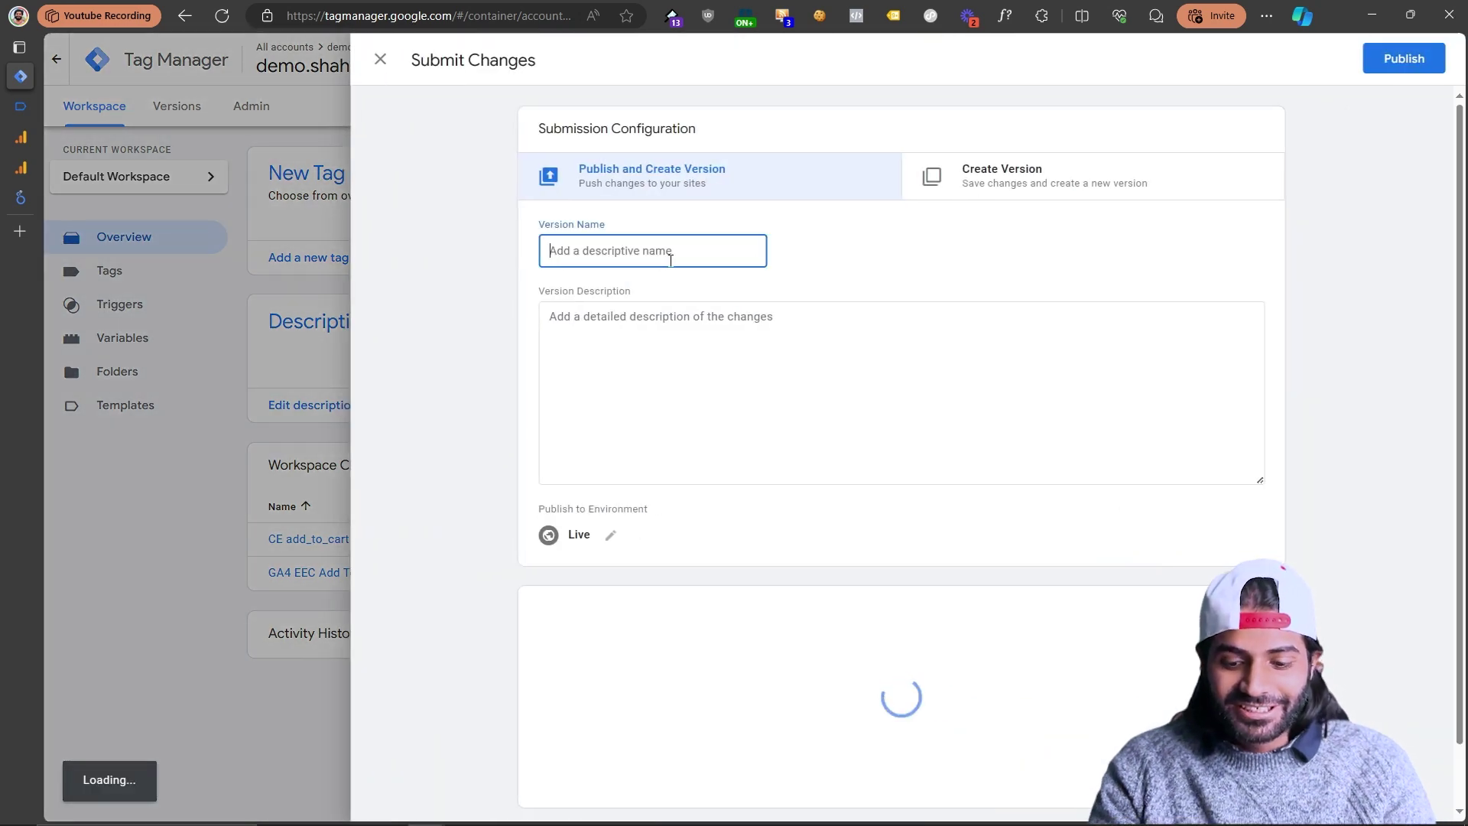
pyautogui.write('[Shahzada')
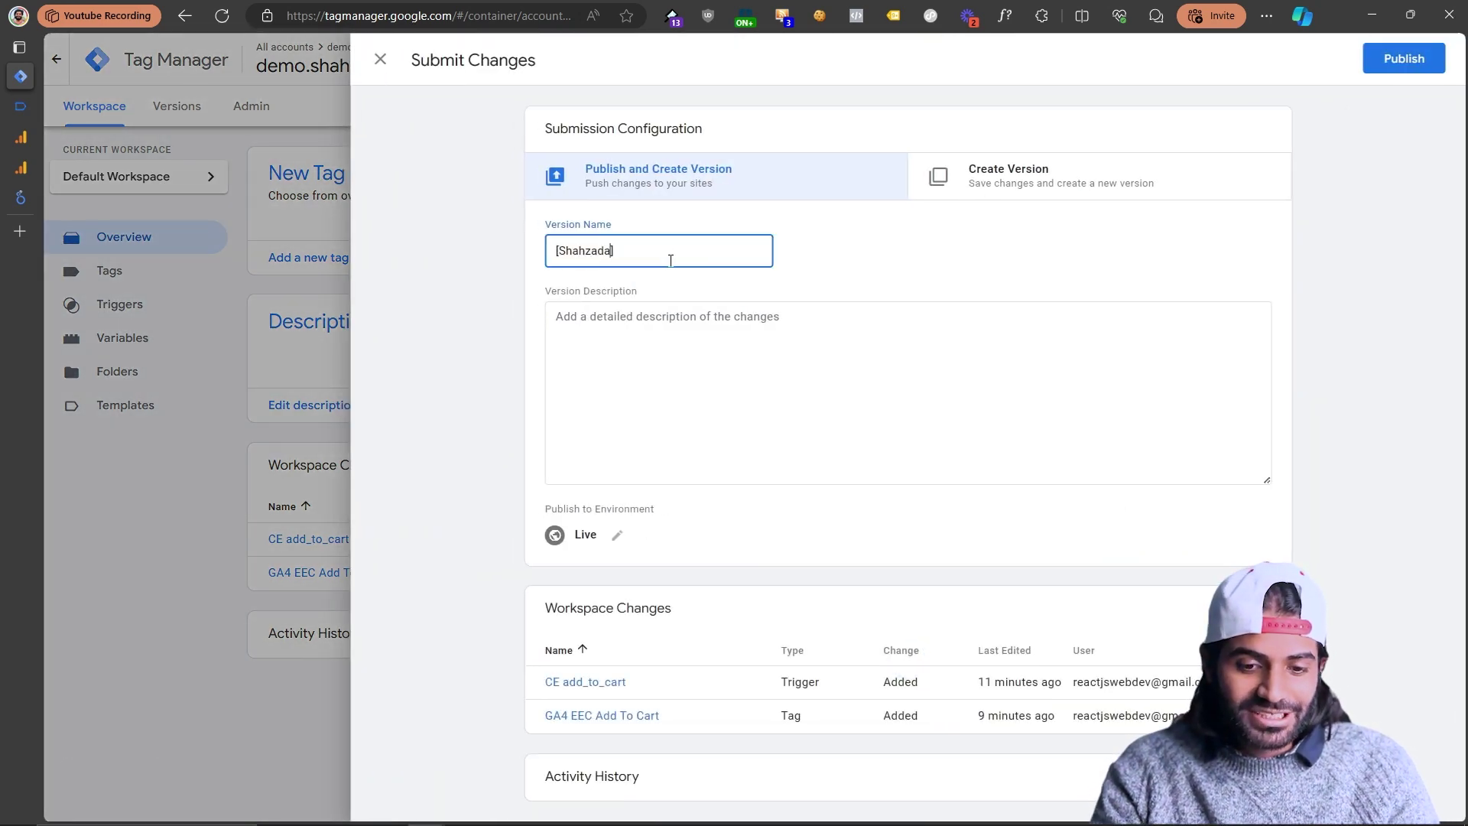
pyautogui.write('AliHassan')
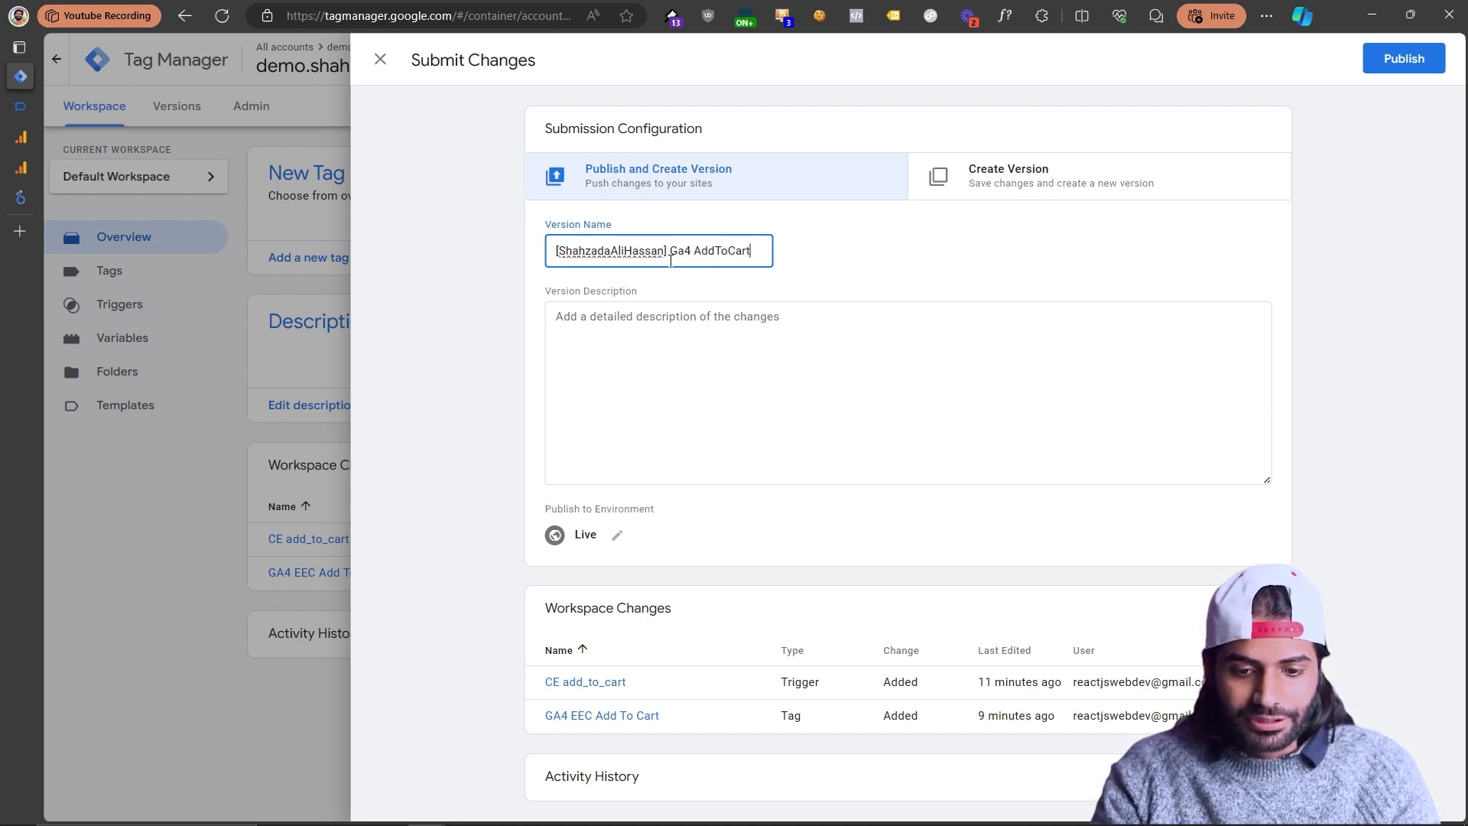
pyautogui.click(1420, 61)
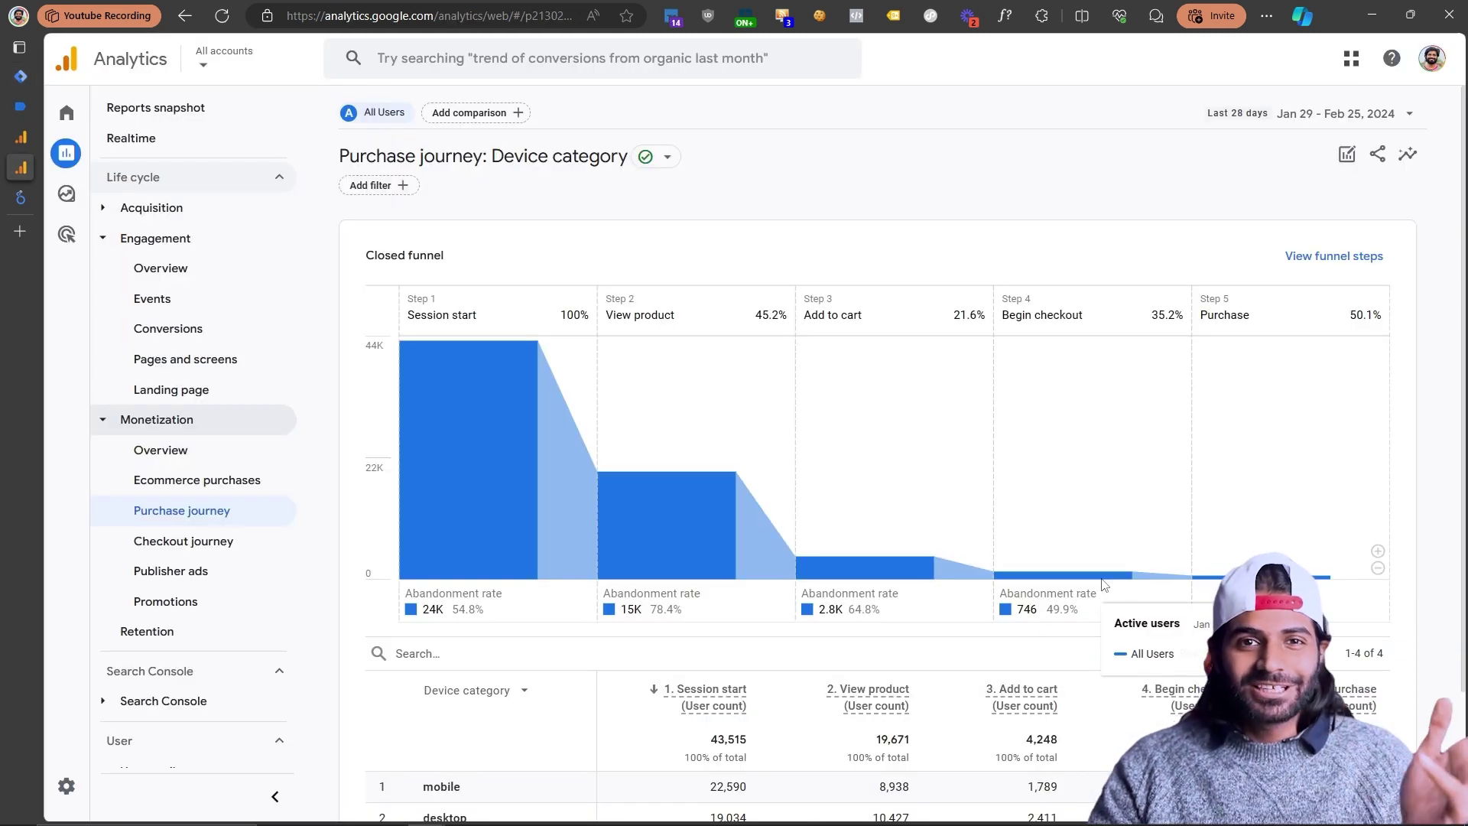
pyautogui.moveTo(459, 465)
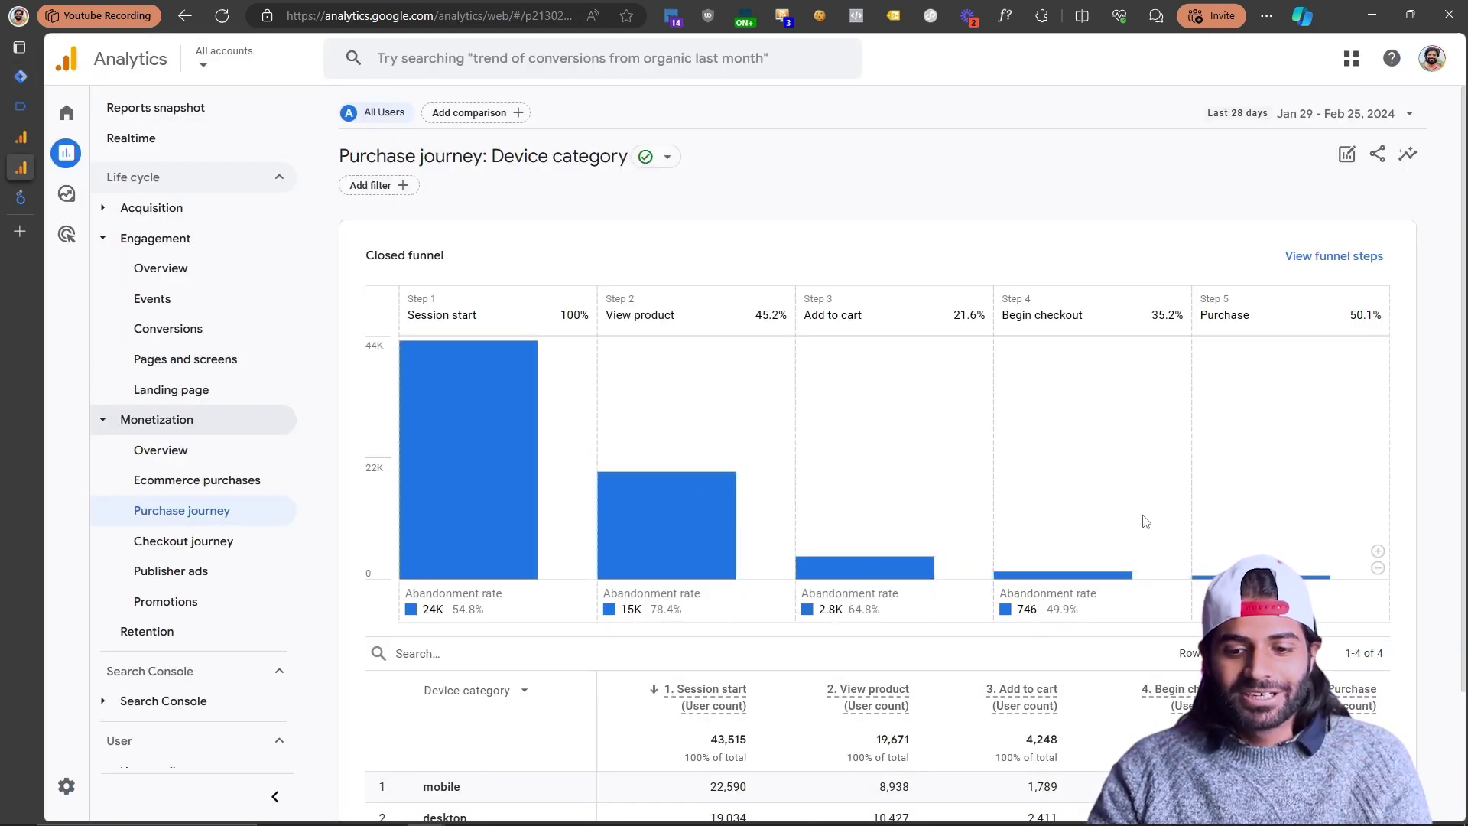
pyautogui.moveTo(1091, 581)
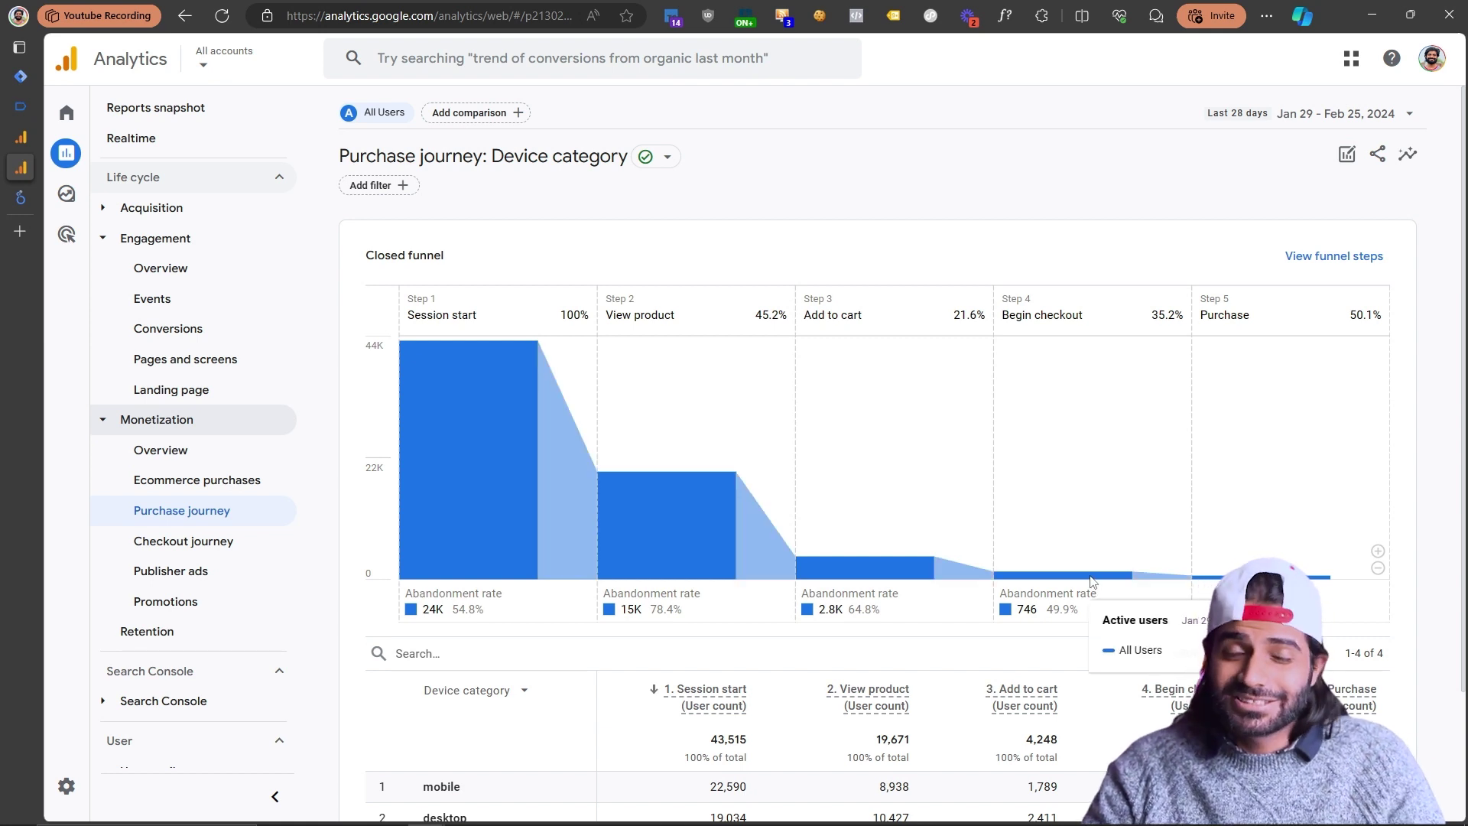